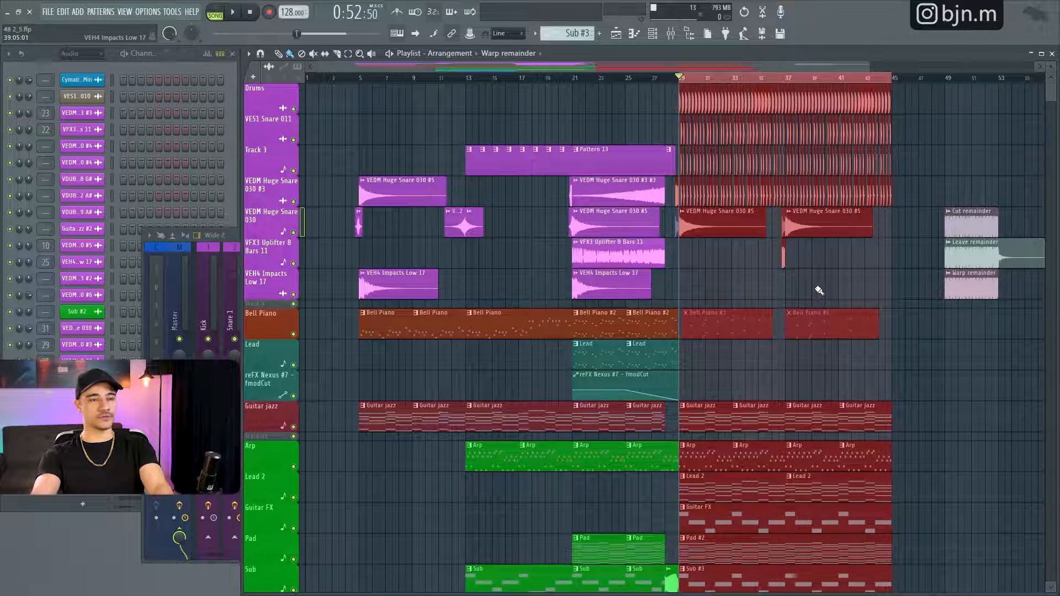
- Play back the selected bars 29 to 45, stop, and clear the time selection
{"action": "key", "text": "space"}
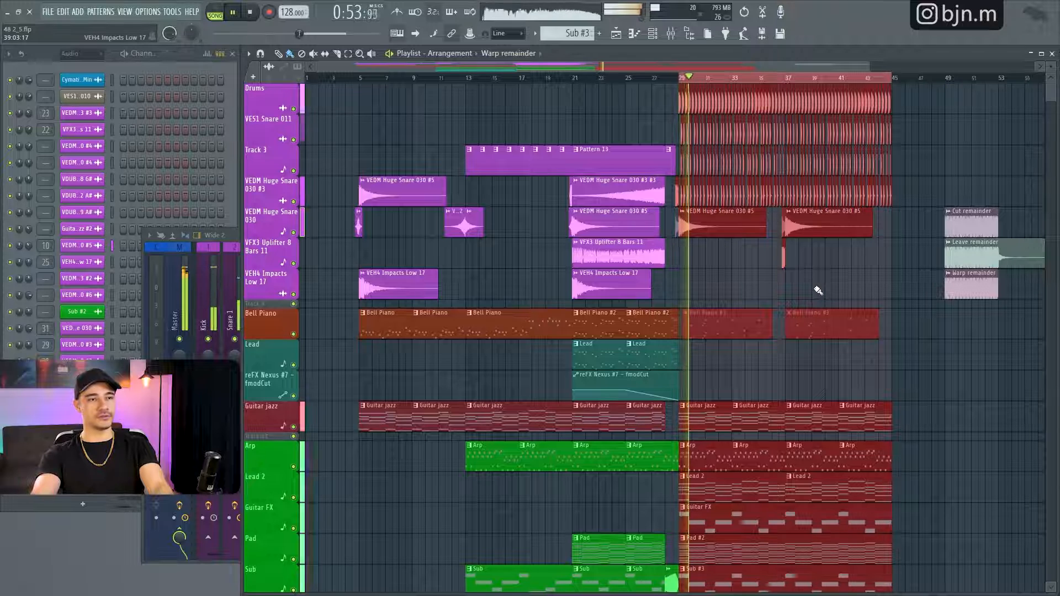
{"action": "key", "text": "space"}
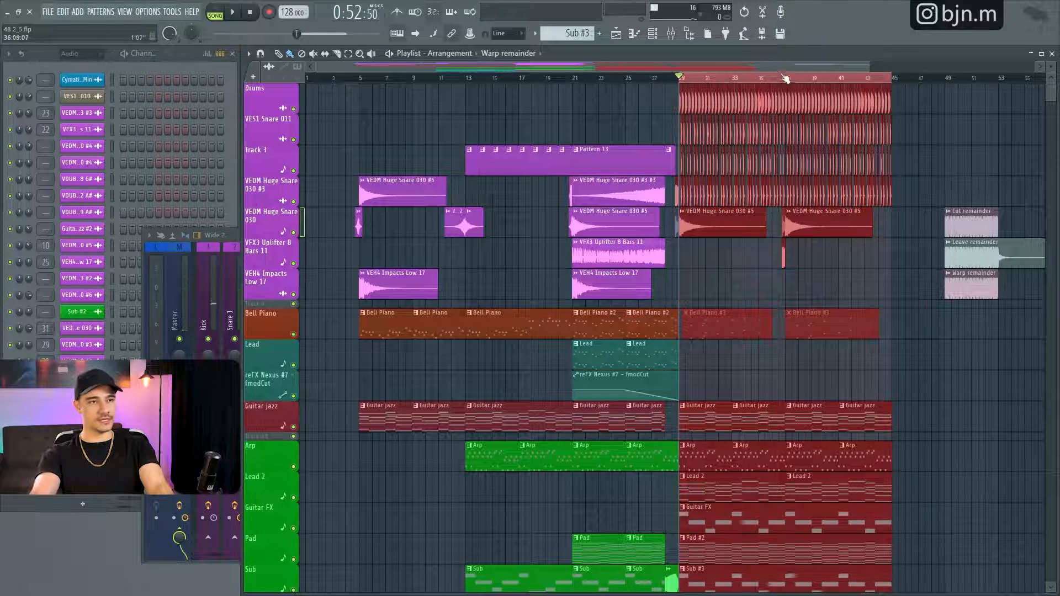
{"action": "left_click_drag", "start_coordinate": [711, 81], "coordinate": [500, 76]}
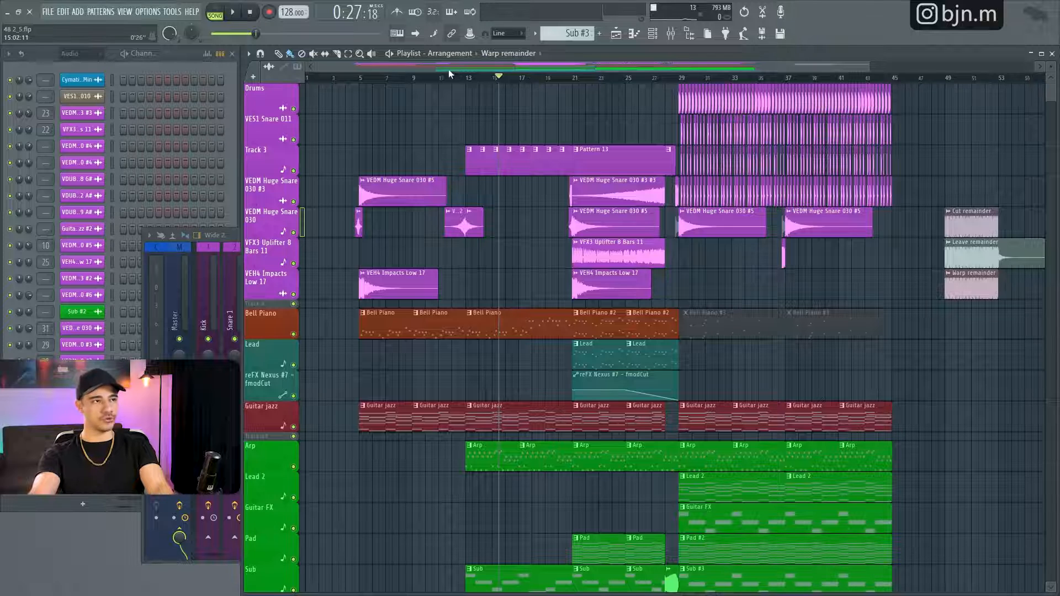
- Preview the Sub #3 pattern in pattern mode, stop playback, and return to song mode
{"action": "left_click", "coordinate": [216, 15]}
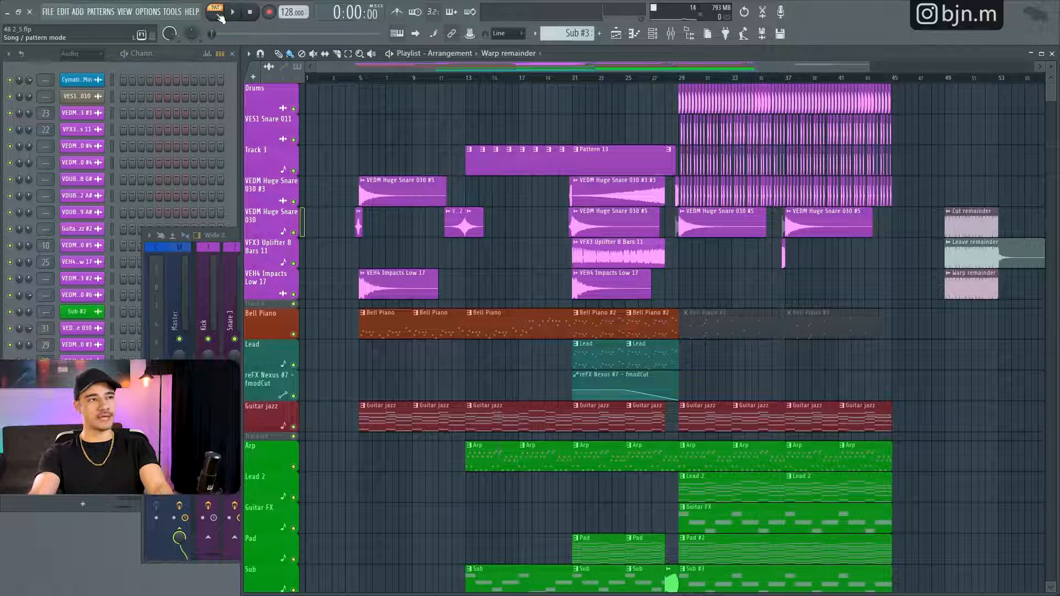
{"action": "key", "text": "space"}
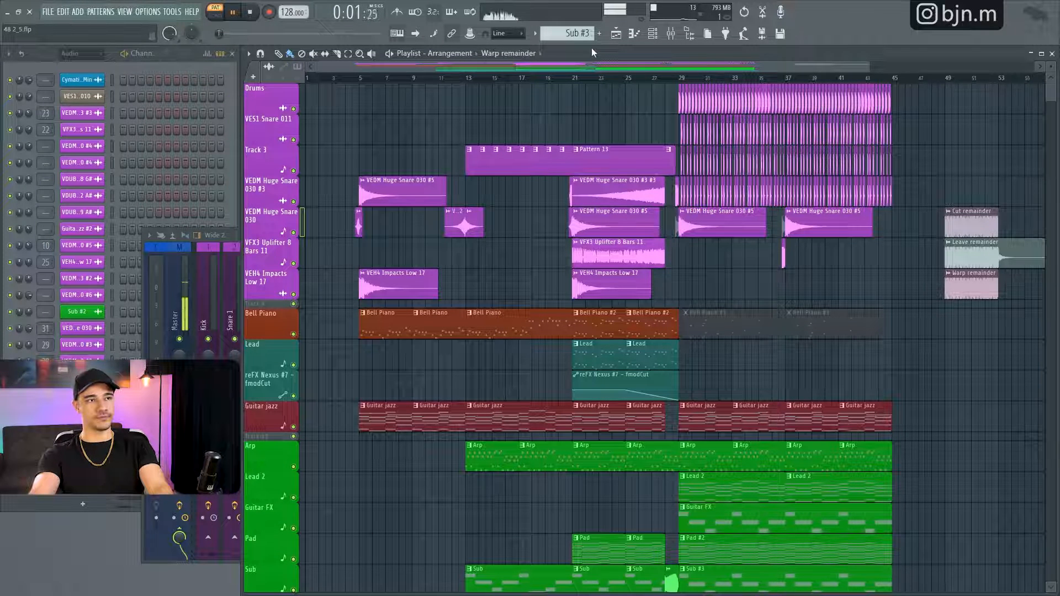
{"action": "key", "text": "space"}
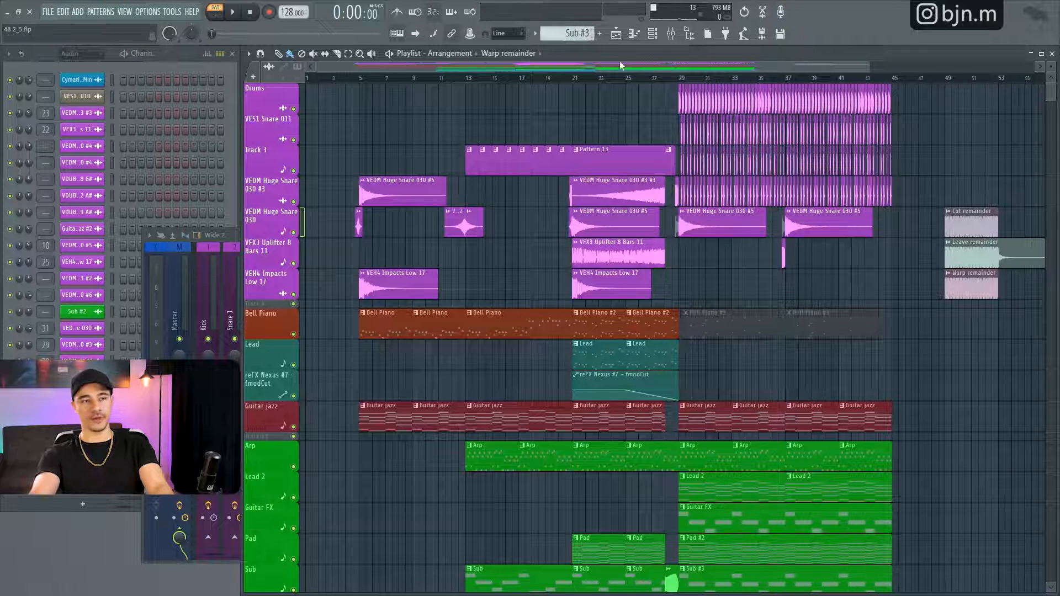
{"action": "key", "text": "l"}
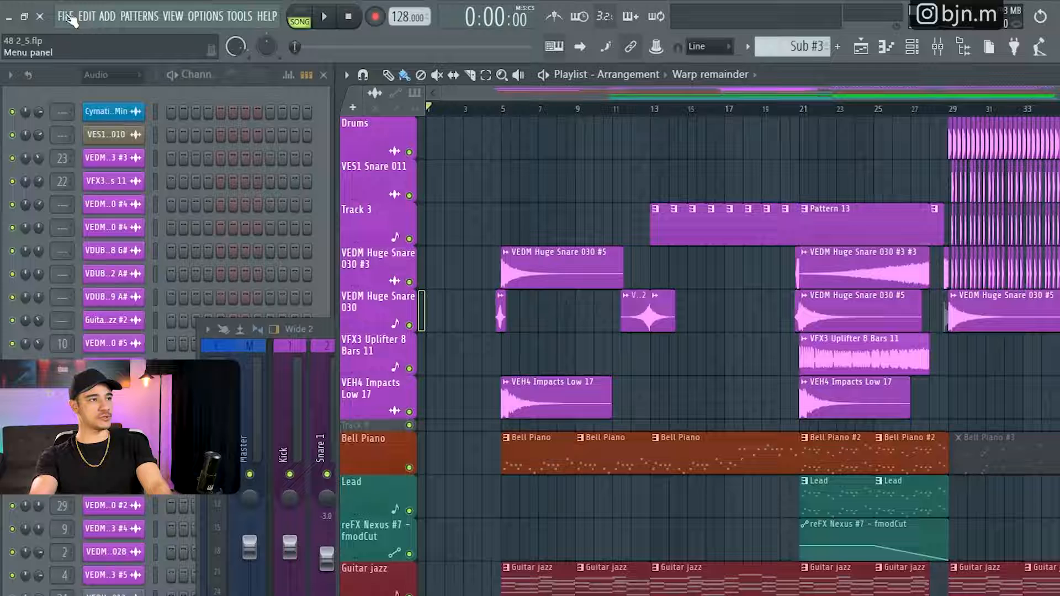
- Start an MP3 export of the project with the file name 48 2_6.mp3
{"action": "left_click", "coordinate": [48, 11]}
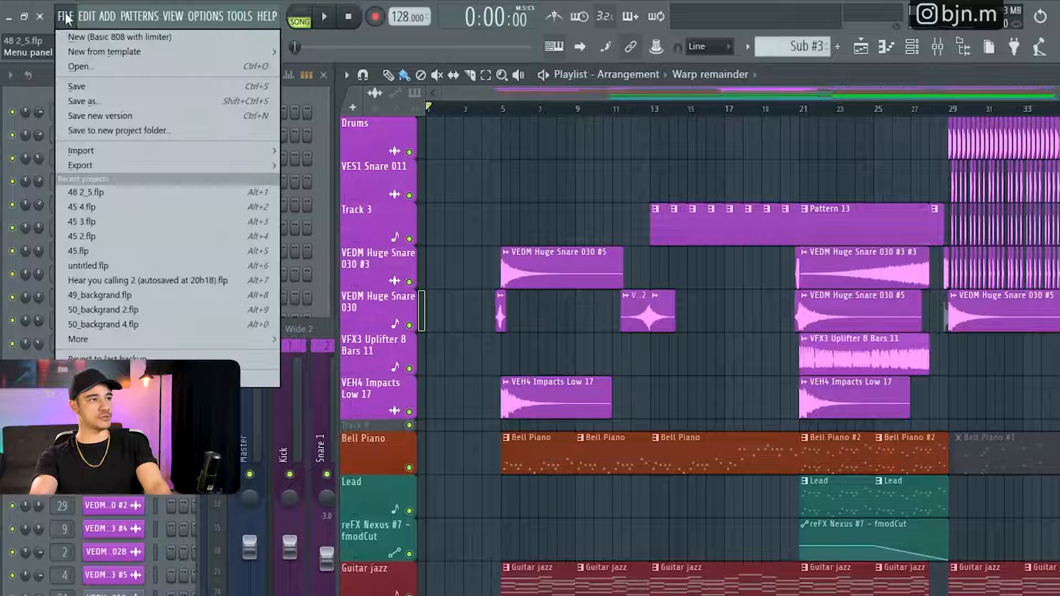
{"action": "mouse_move", "coordinate": [95, 163]}
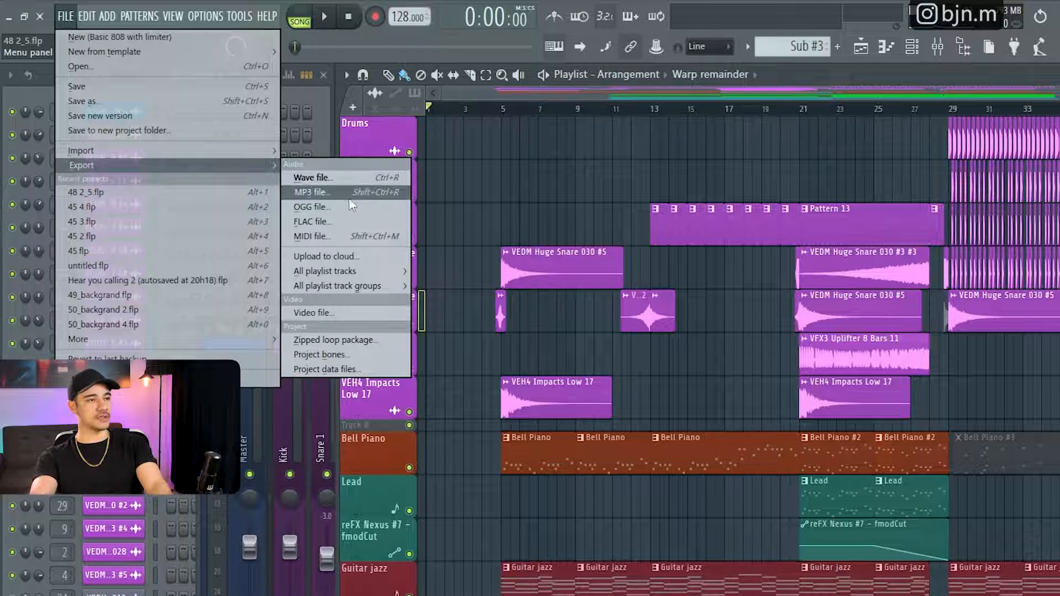
{"action": "left_click", "coordinate": [320, 194]}
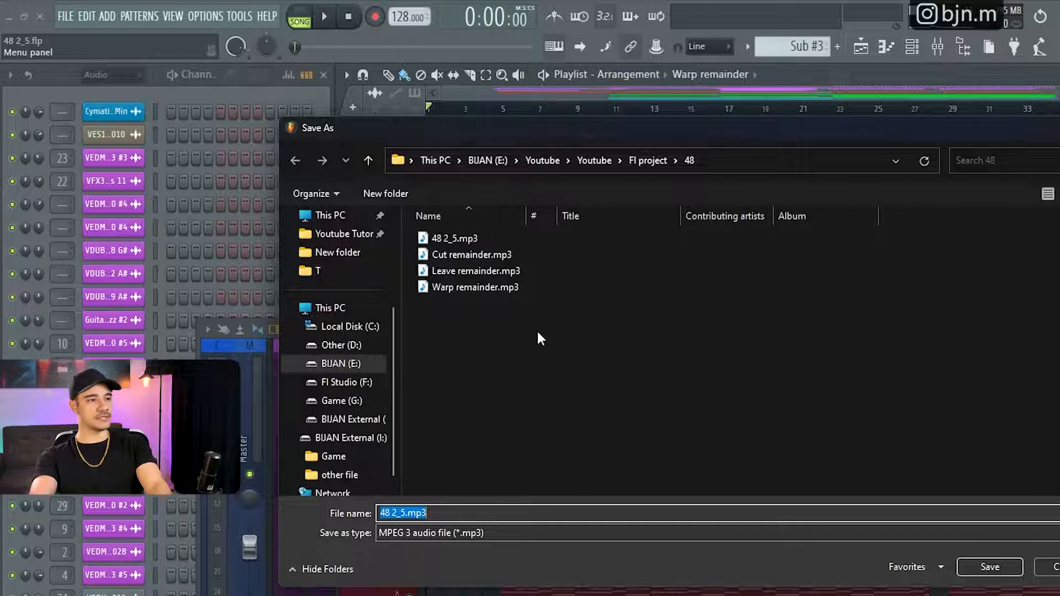
{"action": "left_click", "coordinate": [409, 512]}
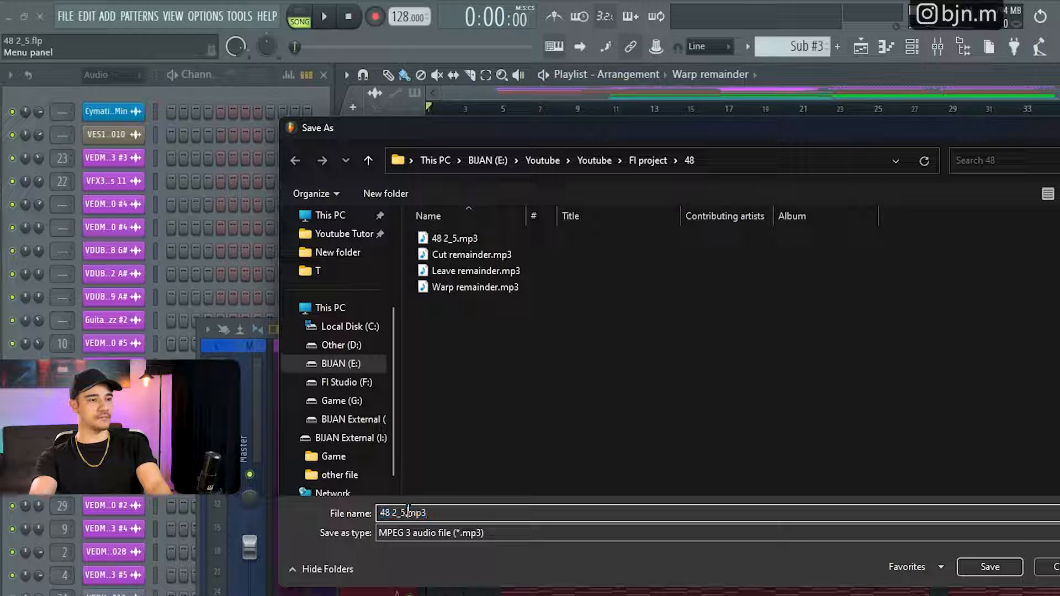
{"action": "key", "text": "BackSpace"}
{"action": "type", "text": "6"}
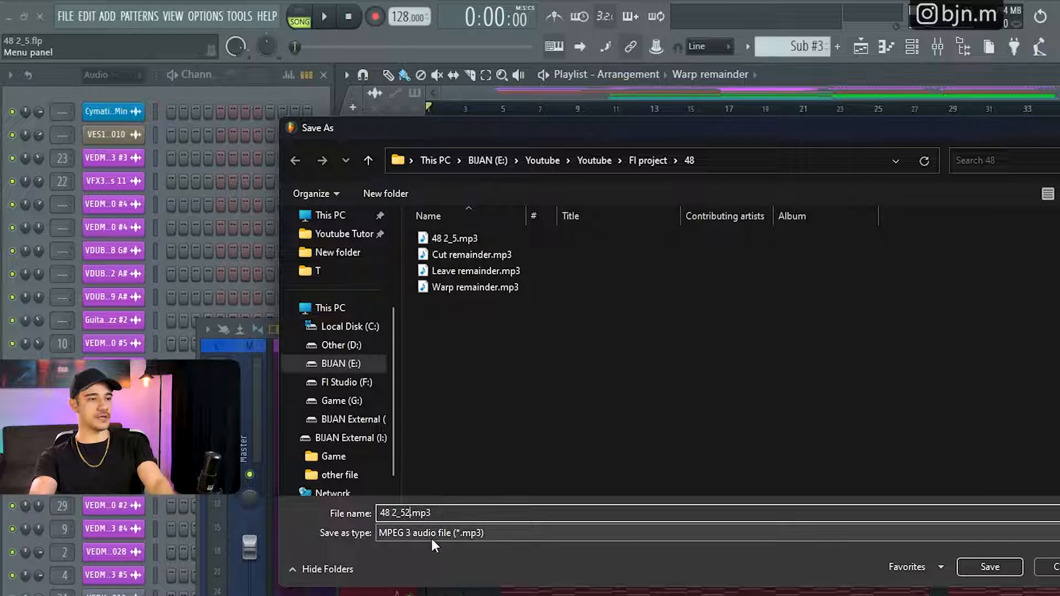
{"action": "key", "text": "Return"}
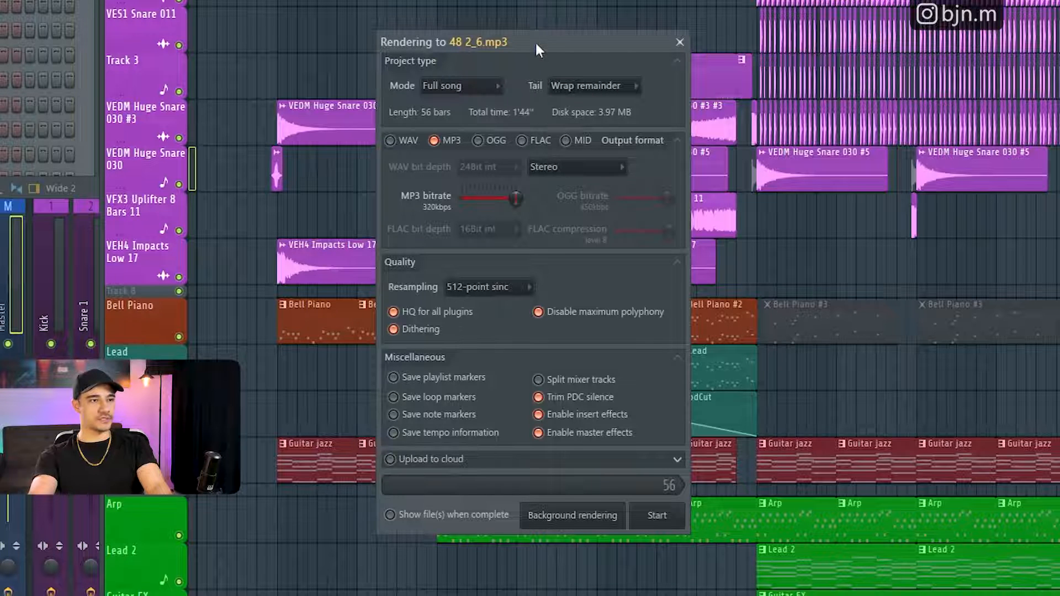
- Switch the output format to WAV and inspect the cloud upload options
{"action": "left_click", "coordinate": [391, 140]}
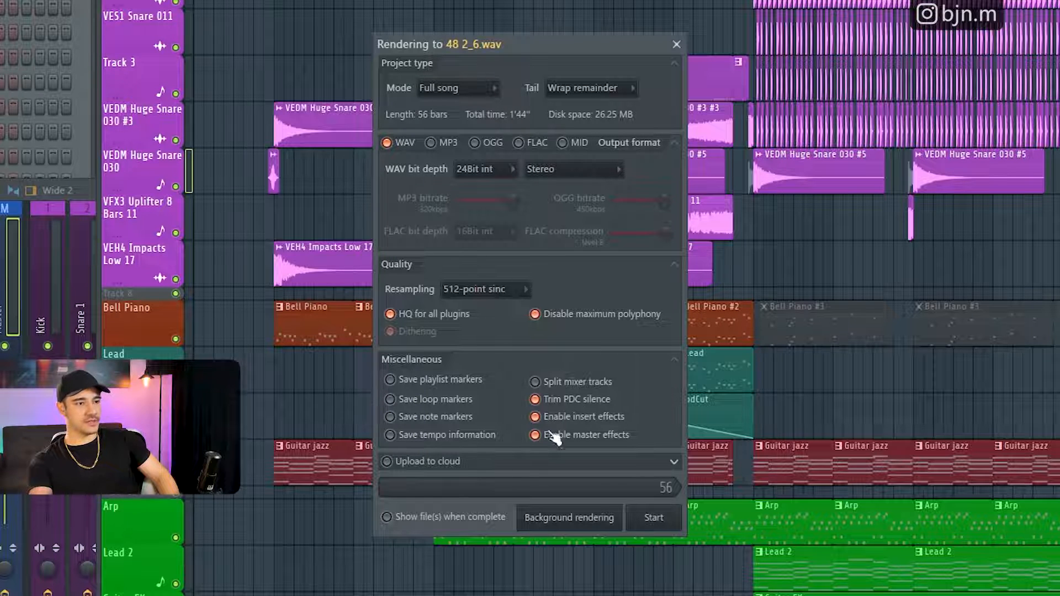
{"action": "left_click", "coordinate": [560, 462]}
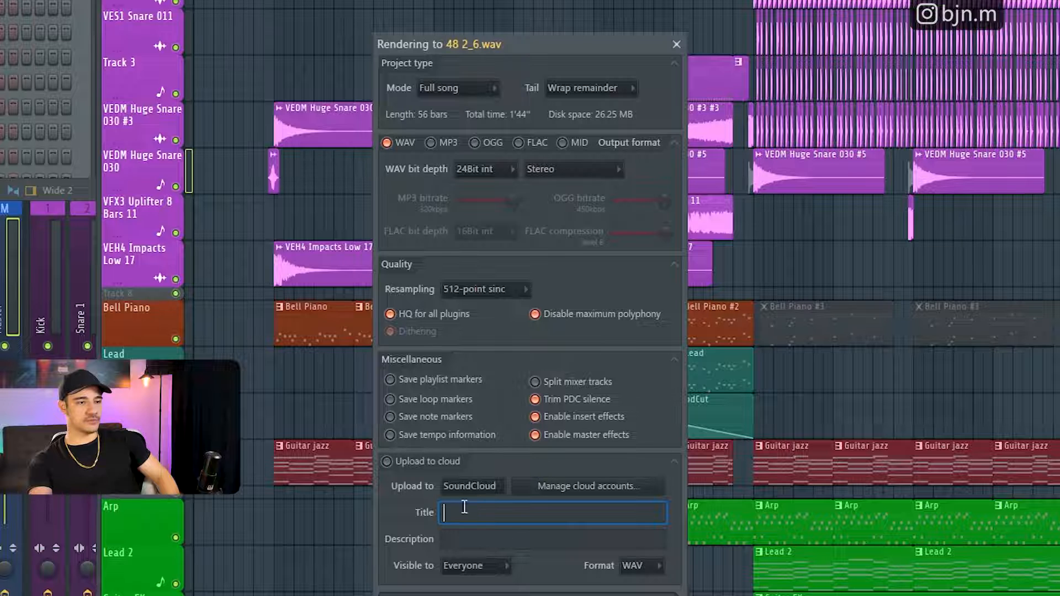
{"action": "left_click", "coordinate": [672, 463]}
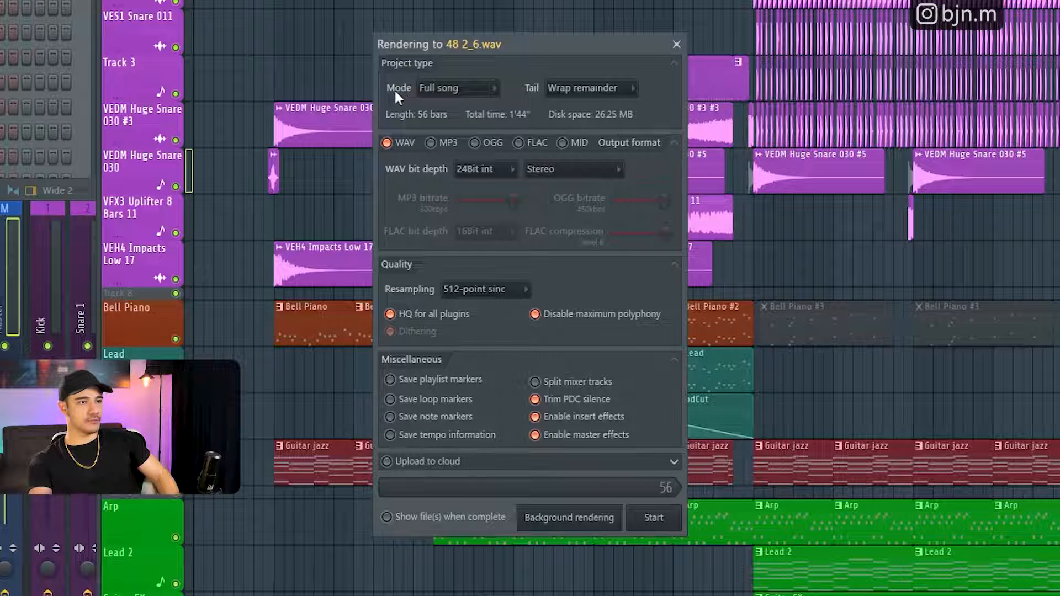
- Try the Pattern render mode, set it back to Full song, and close the render settings without rendering
{"action": "left_click", "coordinate": [447, 90]}
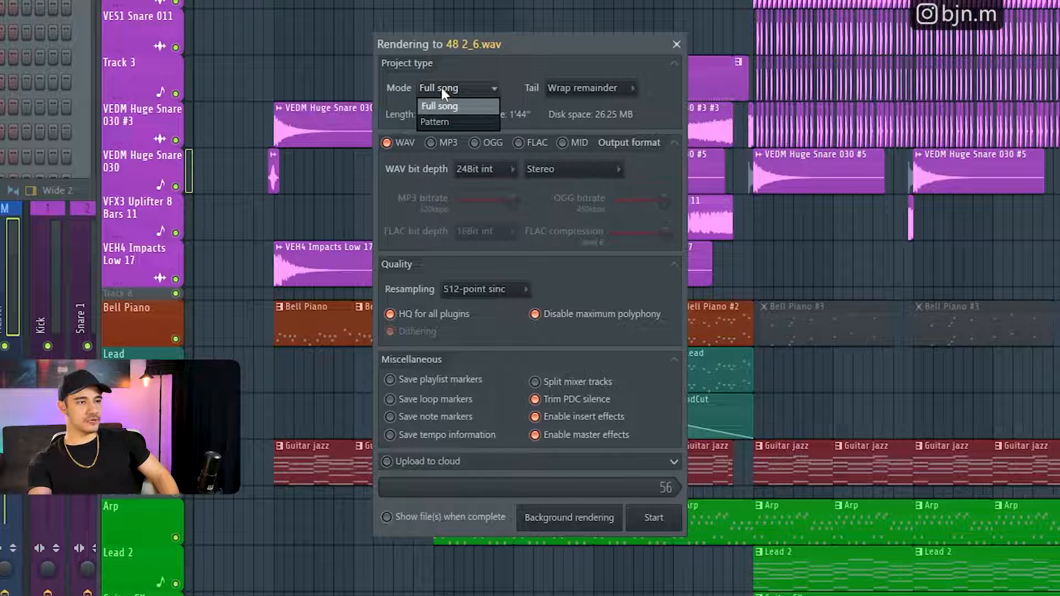
{"action": "left_click", "coordinate": [442, 123]}
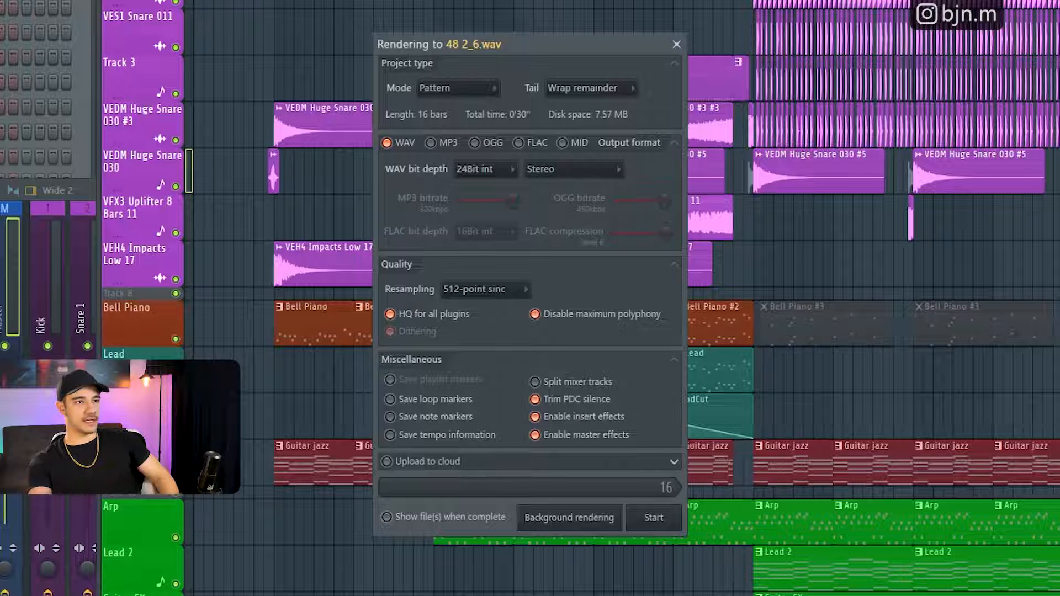
{"action": "left_click", "coordinate": [469, 90]}
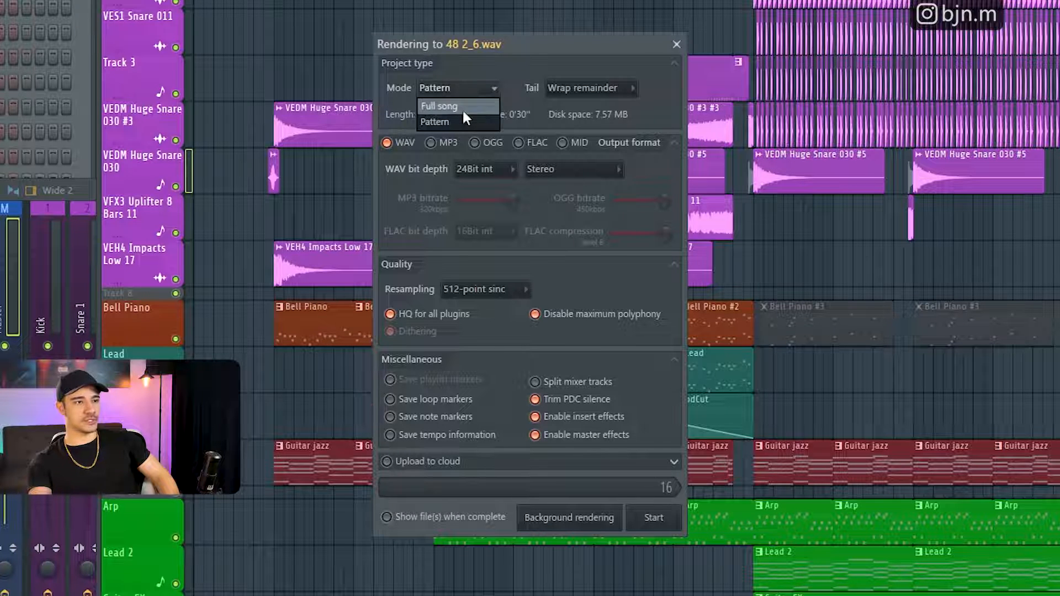
{"action": "left_click", "coordinate": [459, 105]}
{"action": "left_click", "coordinate": [677, 44]}
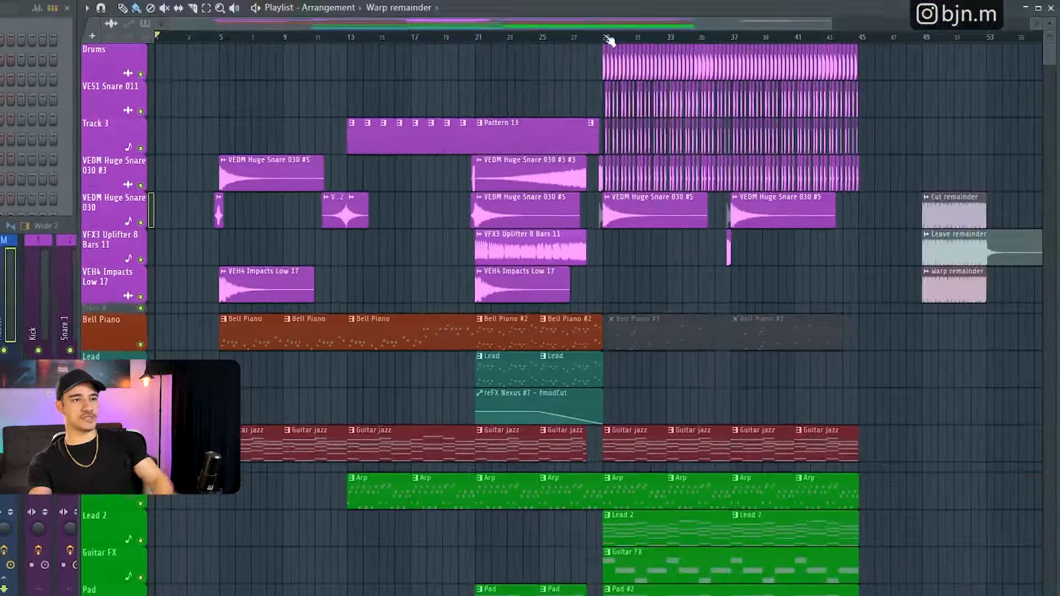
- Select bars 29 to 45 in the playlist and start a WAV export of that range as 48 2_6.wav
{"action": "left_click_drag", "start_coordinate": [609, 35], "coordinate": [859, 40]}
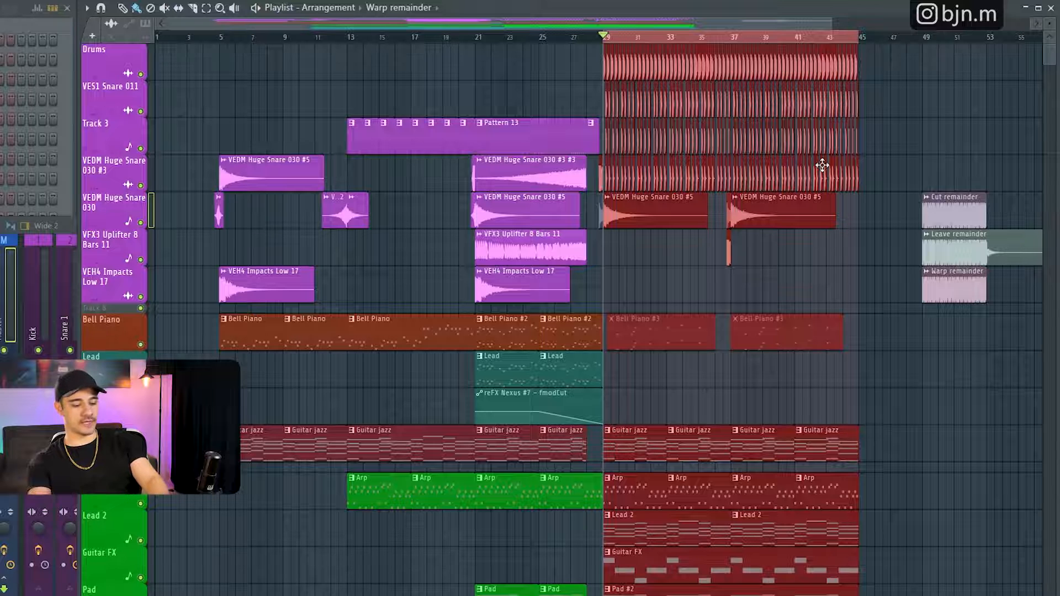
{"action": "key", "text": "ctrl+r"}
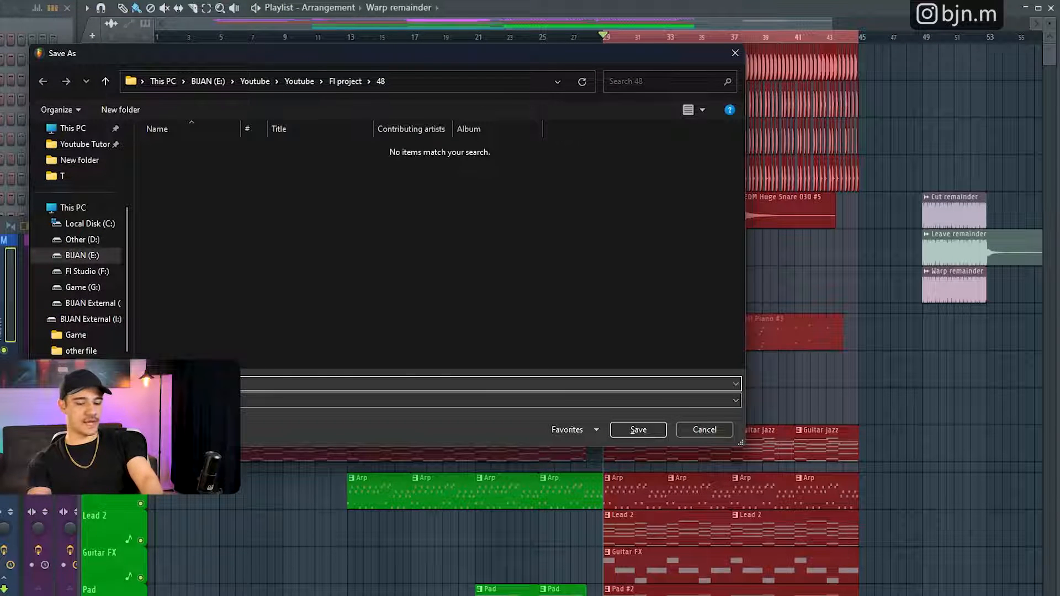
{"action": "key", "text": "Return"}
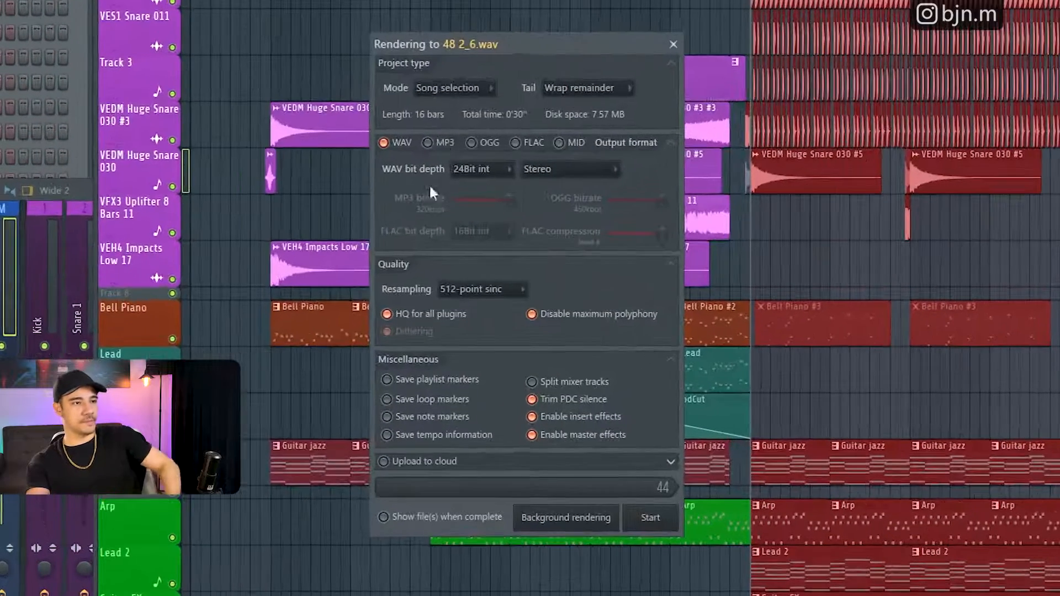
- Review the available render modes and tail options, keeping Song selection, and close the render settings
{"action": "left_click", "coordinate": [459, 90]}
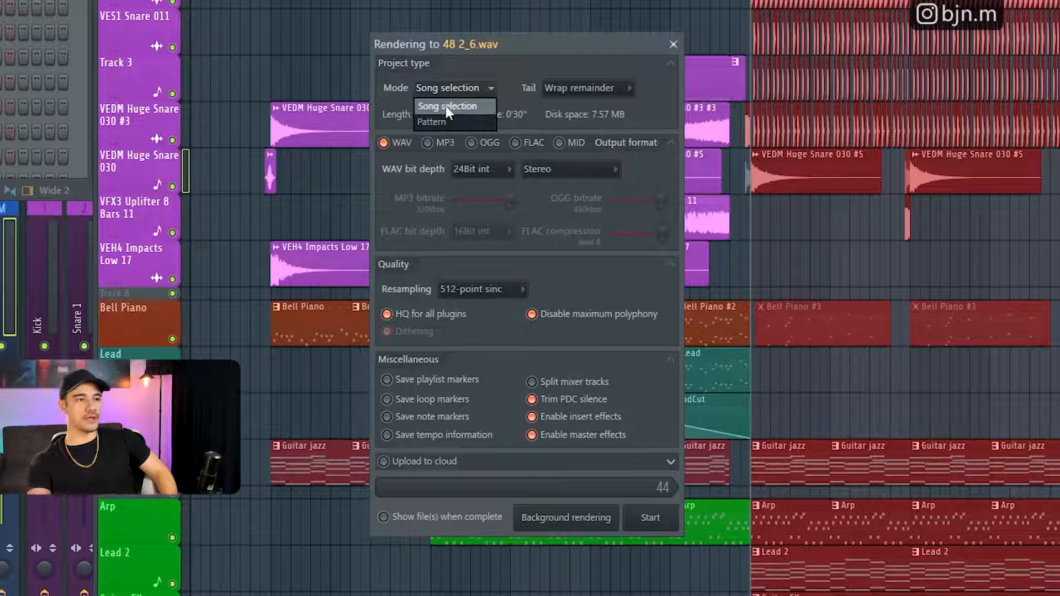
{"action": "left_click", "coordinate": [445, 105]}
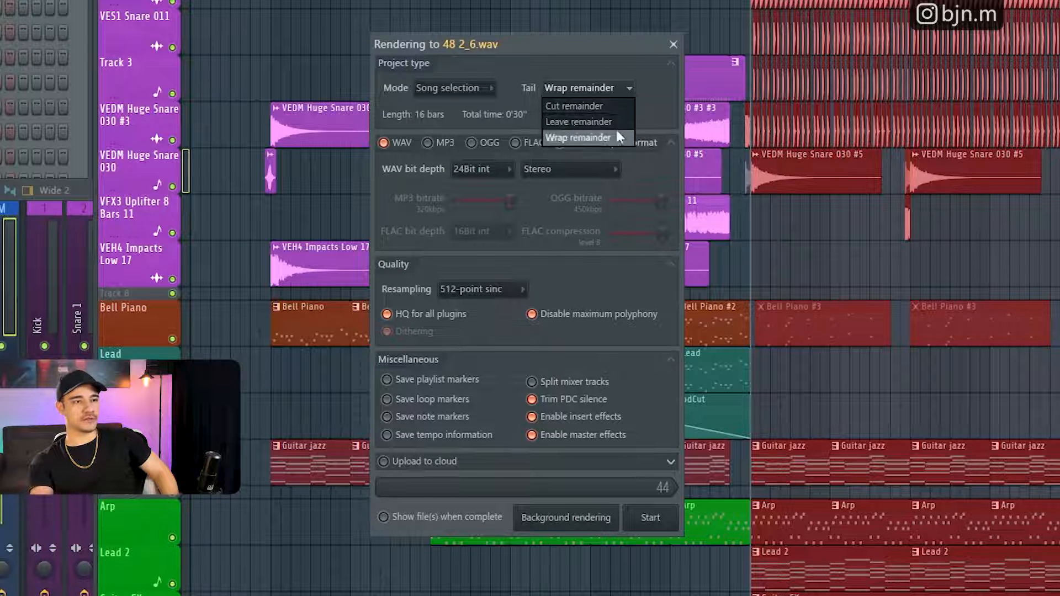
{"action": "left_click", "coordinate": [673, 45]}
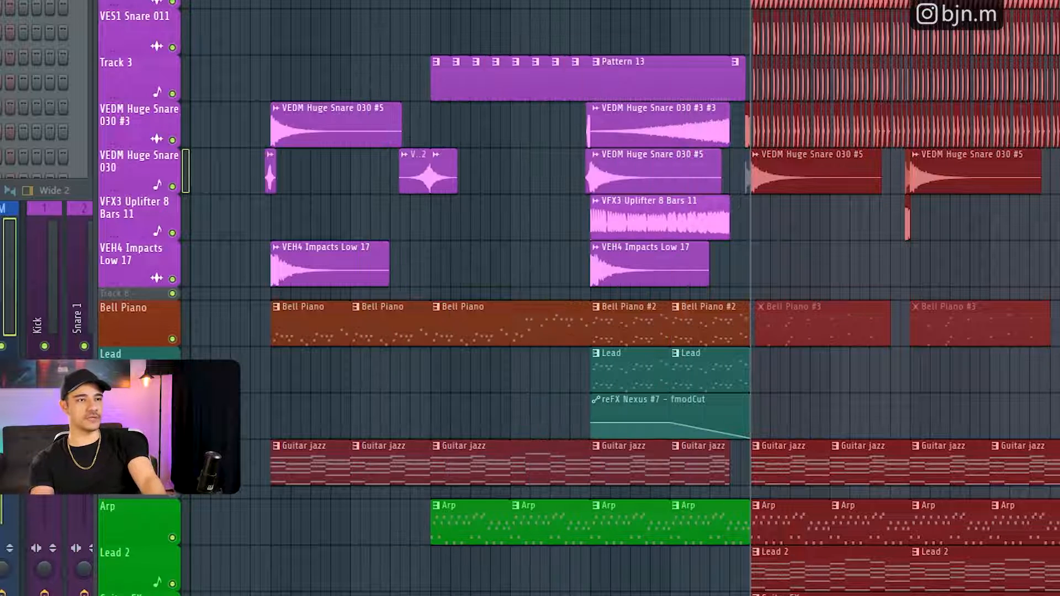
- Solo the track holding the Cut remainder clip at bar 49 and audition it
{"action": "scroll", "coordinate": [619, 298], "scroll_direction": "right", "scroll_amount": 5}
{"action": "scroll", "coordinate": [619, 298], "scroll_direction": "up", "scroll_amount": 6}
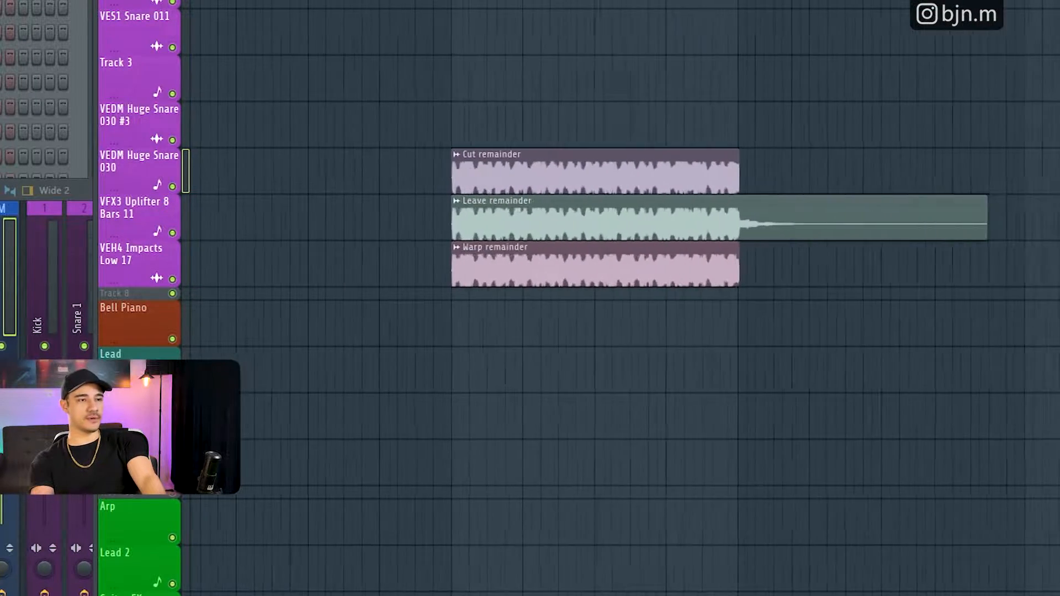
{"action": "scroll", "coordinate": [618, 298], "scroll_direction": "right", "scroll_amount": 3}
{"action": "scroll", "coordinate": [619, 298], "scroll_direction": "right", "scroll_amount": 1}
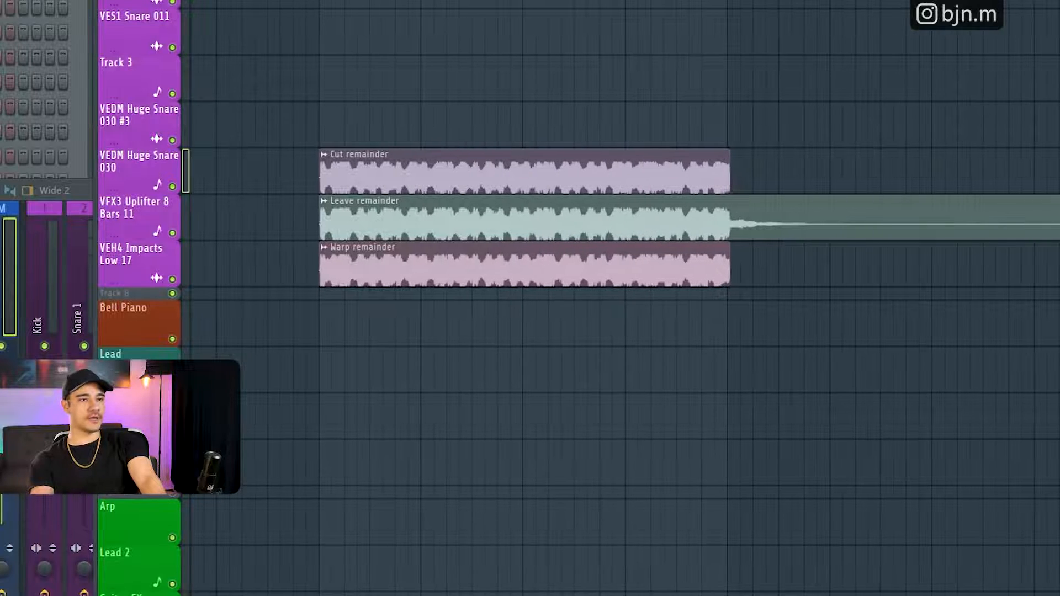
{"action": "scroll", "coordinate": [729, 143], "scroll_direction": "up", "scroll_amount": 3}
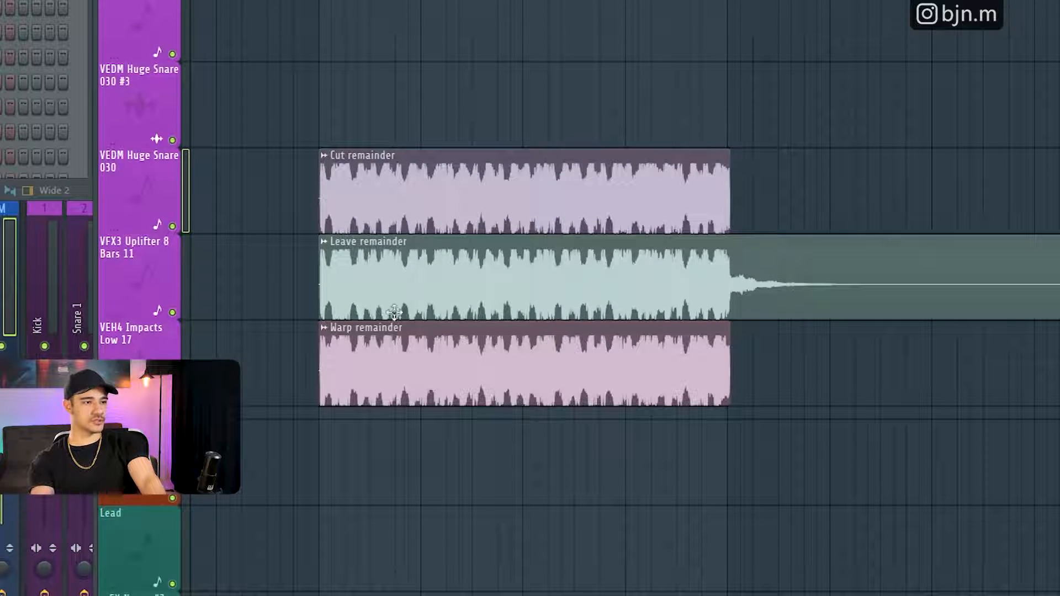
{"action": "right_click", "coordinate": [173, 226]}
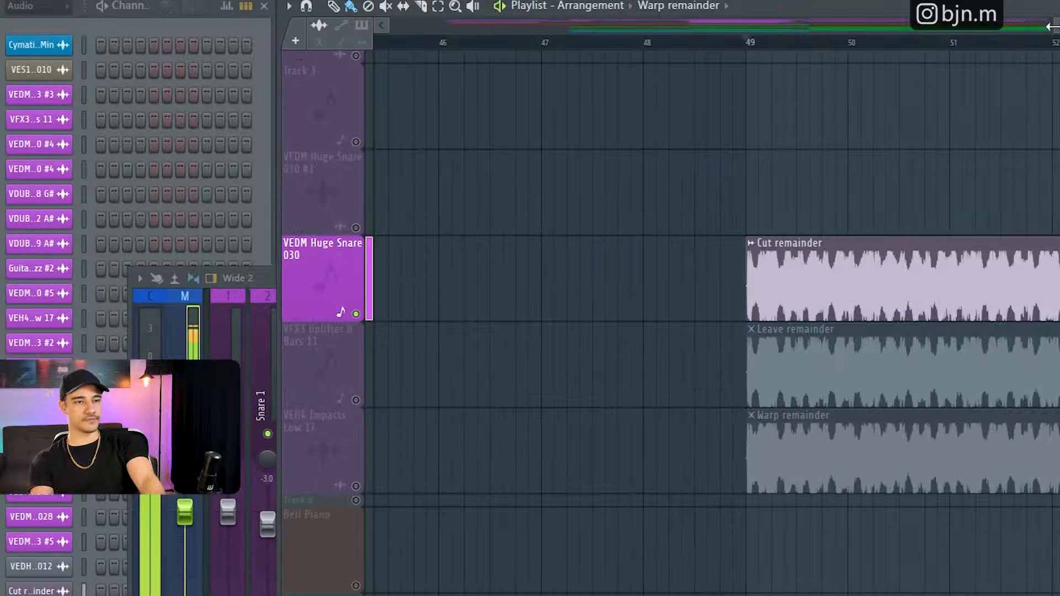
{"action": "key", "text": "space"}
- Unsolo the tracks, select and play back bars 41 to 45 of the arrangement, and clear the time selection
{"action": "left_click_drag", "start_coordinate": [1052, 26], "coordinate": [979, 29]}
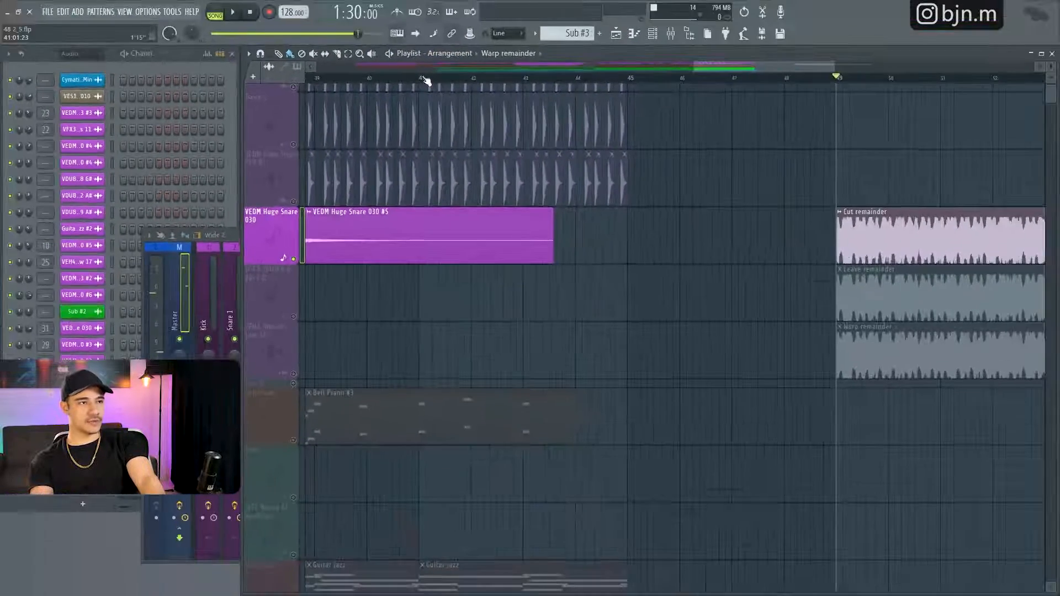
{"action": "left_click_drag", "start_coordinate": [548, 43], "coordinate": [868, 79]}
{"action": "right_click", "coordinate": [293, 259]}
{"action": "key", "text": "space"}
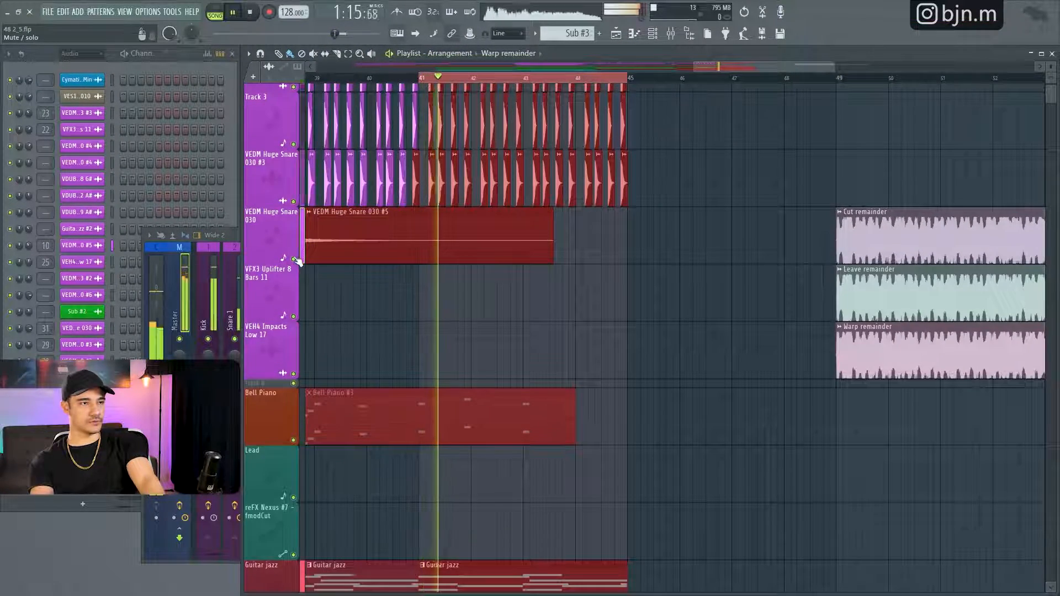
{"action": "scroll", "coordinate": [663, 300], "scroll_direction": "up", "scroll_amount": 2}
{"action": "scroll", "coordinate": [661, 300], "scroll_direction": "down", "scroll_amount": 2}
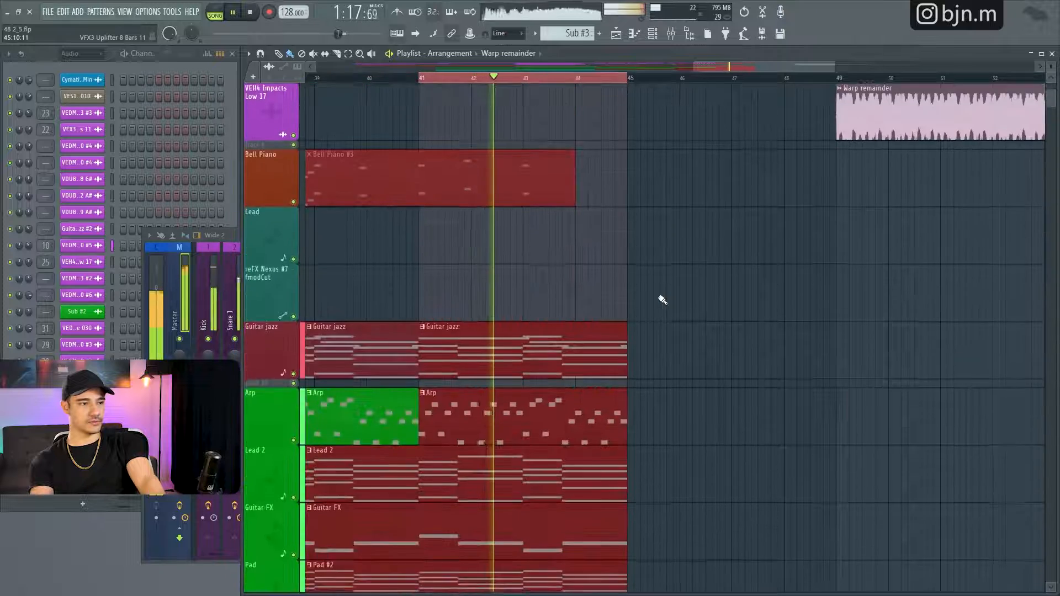
{"action": "scroll", "coordinate": [662, 300], "scroll_direction": "up", "scroll_amount": 2}
{"action": "key", "text": "space"}
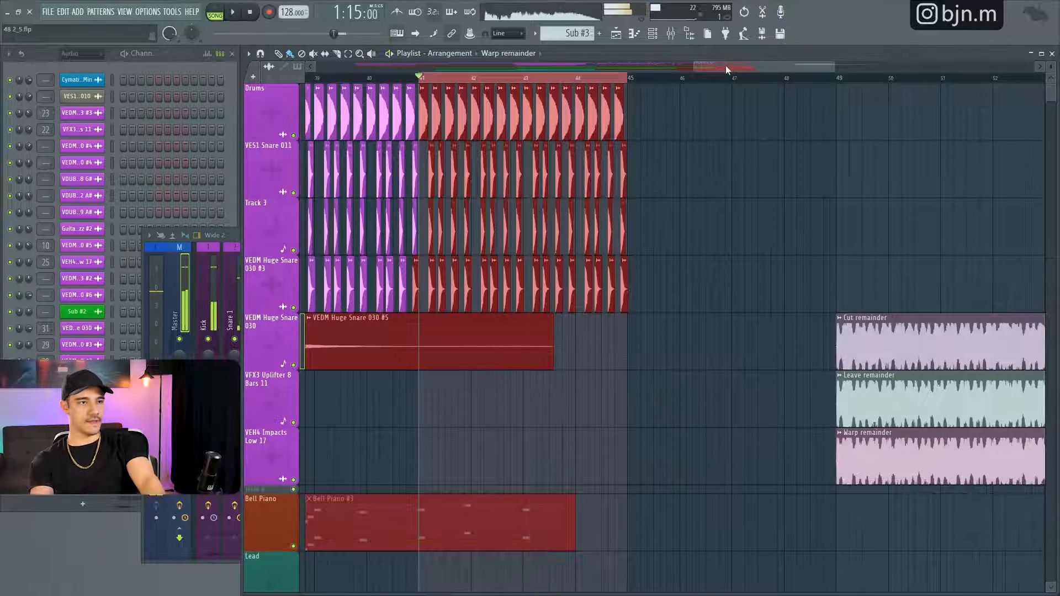
{"action": "key", "text": "ctrl+d"}
{"action": "left_click_drag", "start_coordinate": [726, 65], "coordinate": [875, 65]}
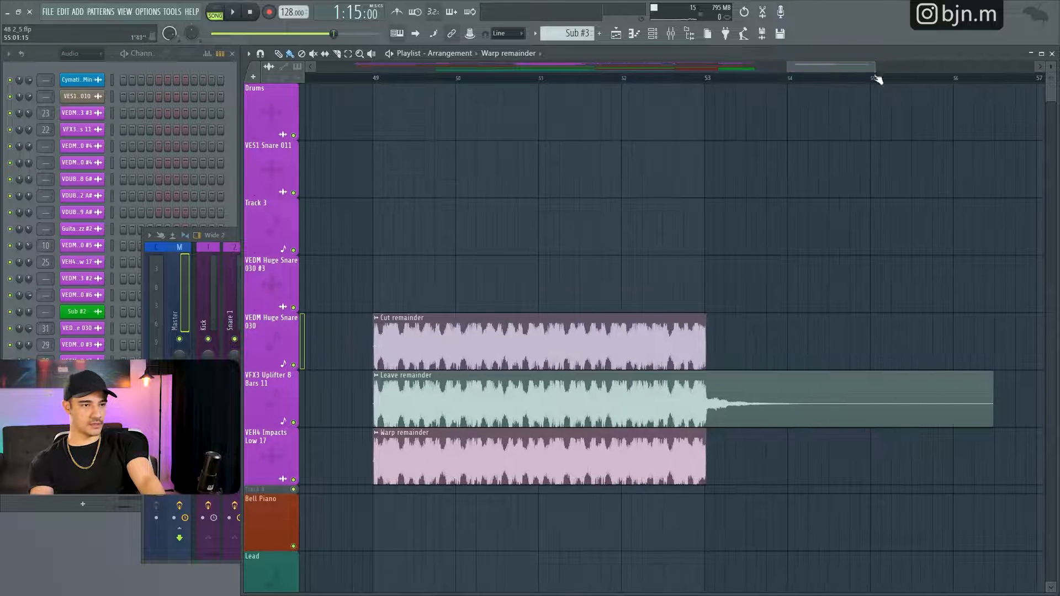
- Solo the track holding the Cut remainder clip, then unsolo it to restore all tracks
{"action": "scroll", "coordinate": [816, 171], "scroll_direction": "down", "scroll_amount": 3}
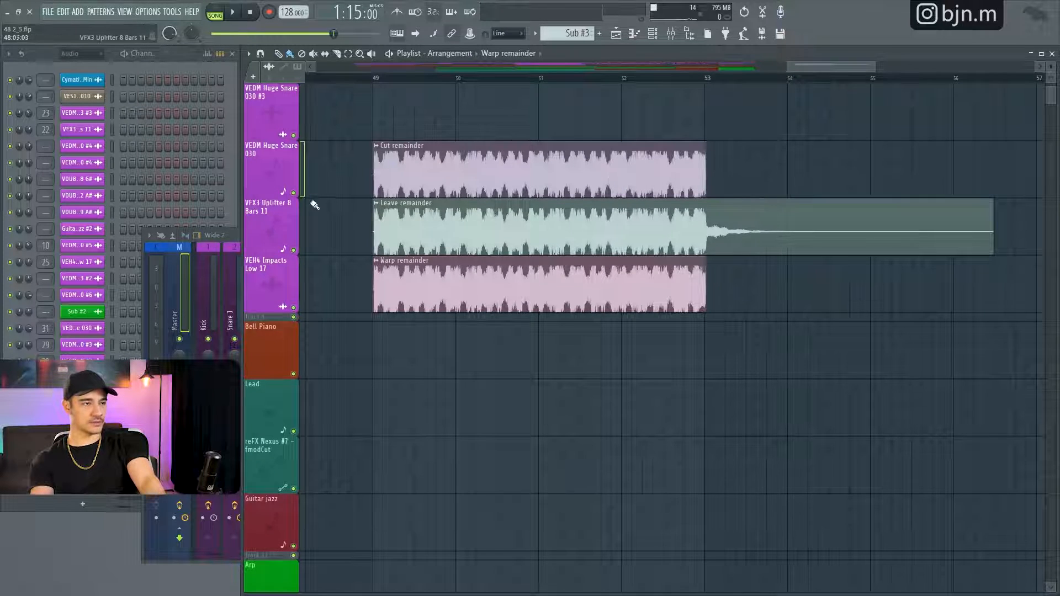
{"action": "right_click", "coordinate": [293, 193]}
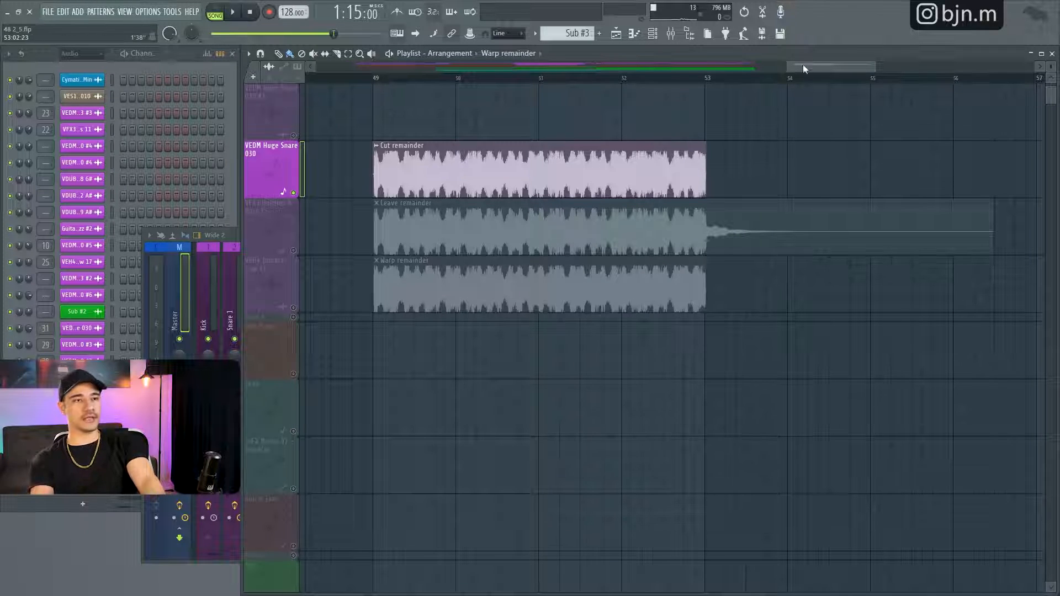
{"action": "left_click_drag", "start_coordinate": [803, 65], "coordinate": [746, 71]}
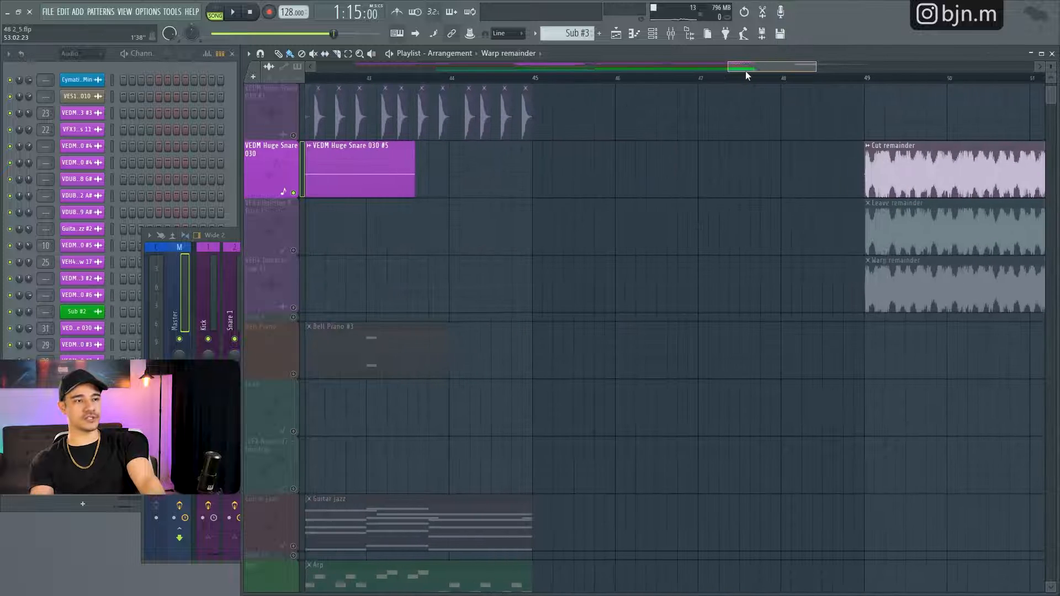
{"action": "right_click", "coordinate": [293, 251]}
{"action": "right_click", "coordinate": [293, 251]}
- Play back the arrangement's ending from about bar 44 to hear the tail ring out past bar 45
{"action": "scroll", "coordinate": [659, 352], "scroll_direction": "down", "scroll_amount": 2}
{"action": "scroll", "coordinate": [652, 356], "scroll_direction": "up", "scroll_amount": 4}
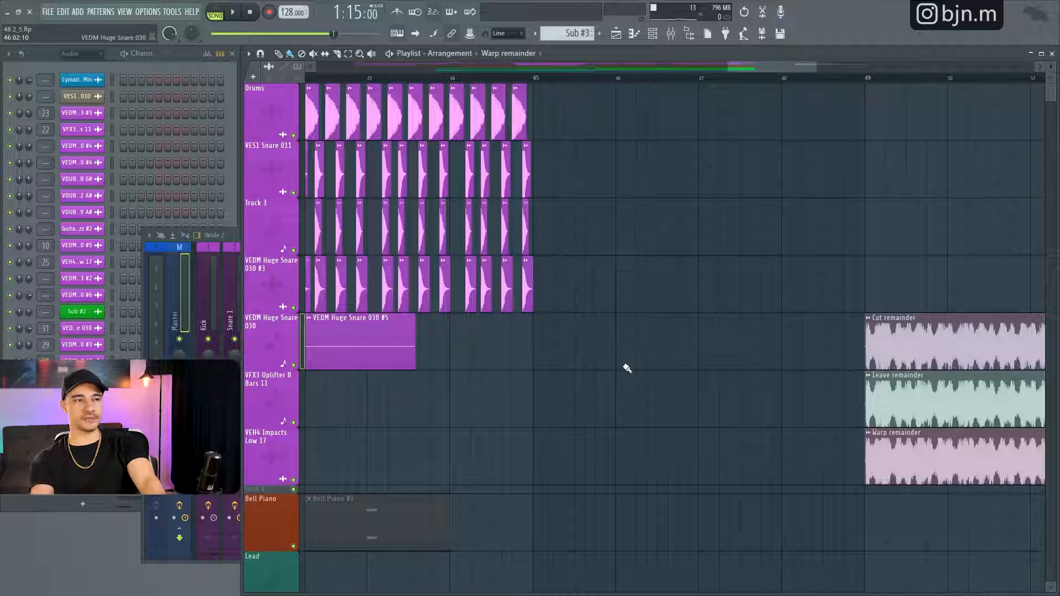
{"action": "left_click", "coordinate": [470, 79]}
{"action": "key", "text": "space"}
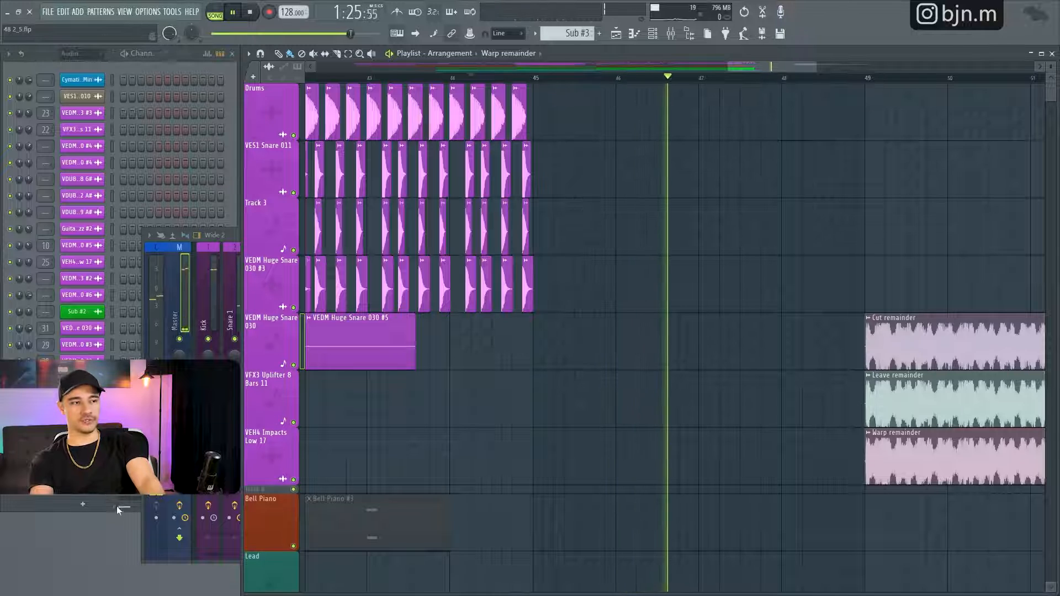
{"action": "key", "text": "space"}
{"action": "key", "text": "space"}
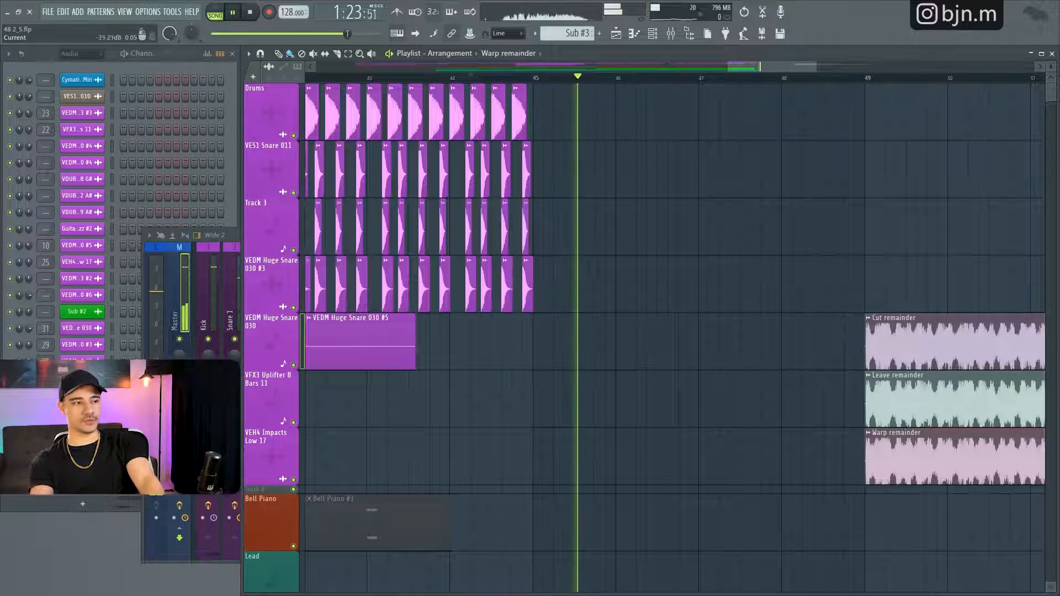
{"action": "key", "text": "space"}
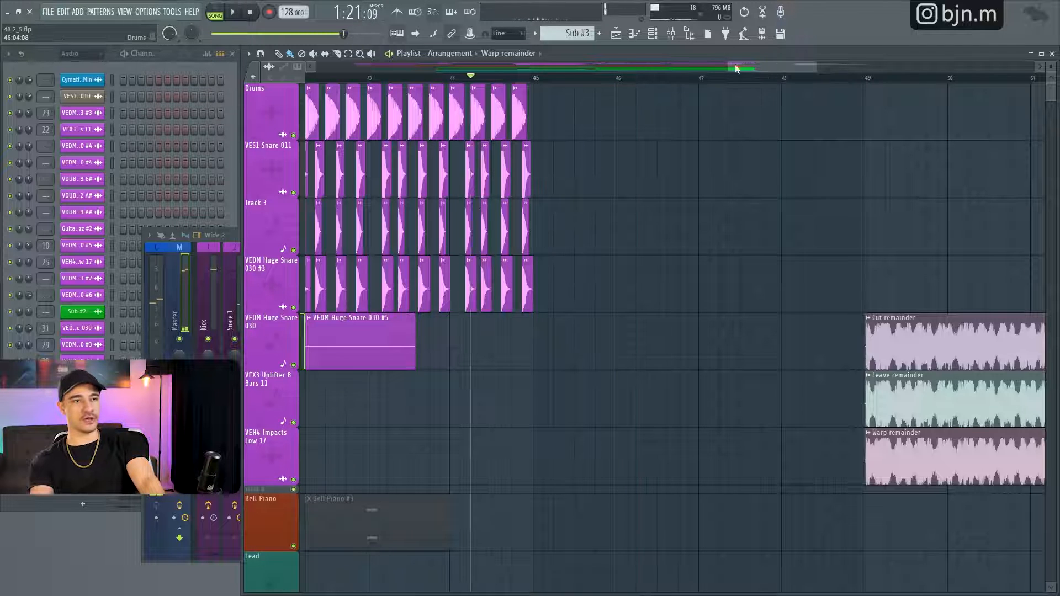
- Solo the track holding the Leave remainder clip and audition its tail around bar 53
{"action": "left_click", "coordinate": [736, 69]}
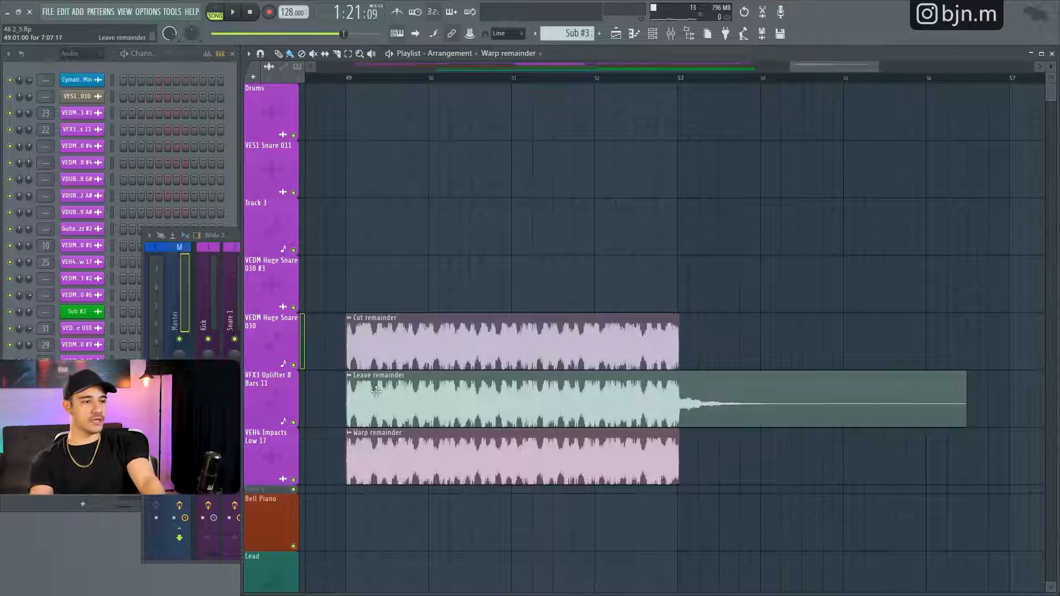
{"action": "left_click", "coordinate": [679, 78]}
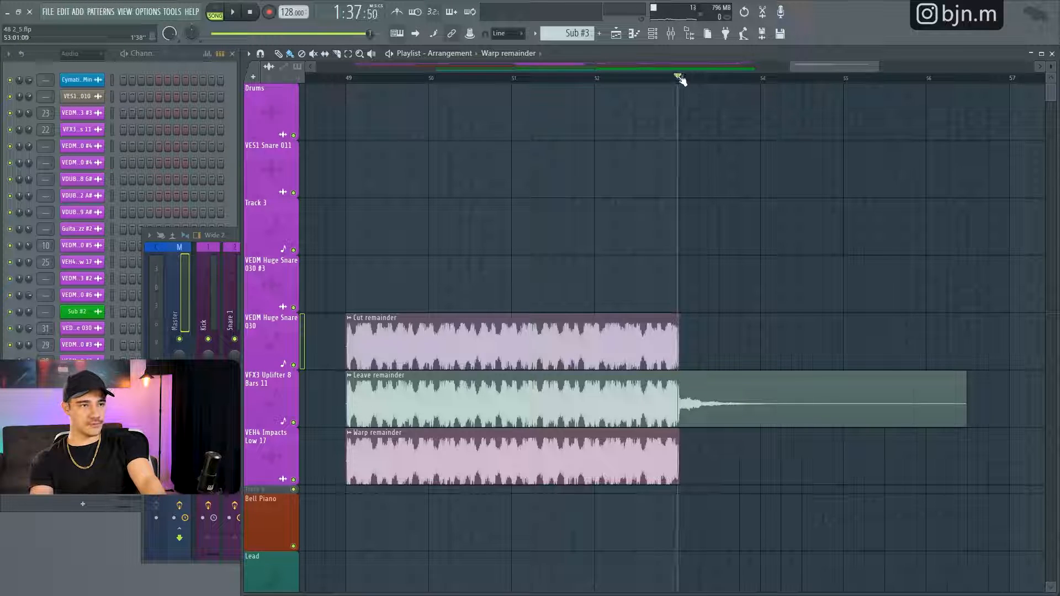
{"action": "right_click", "coordinate": [294, 422]}
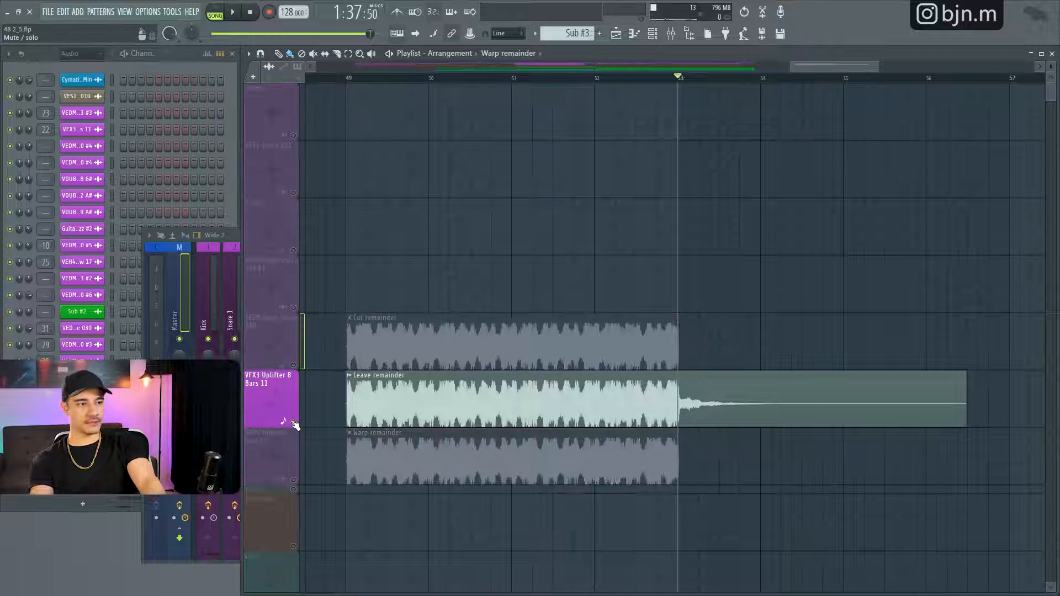
{"action": "key", "text": "space"}
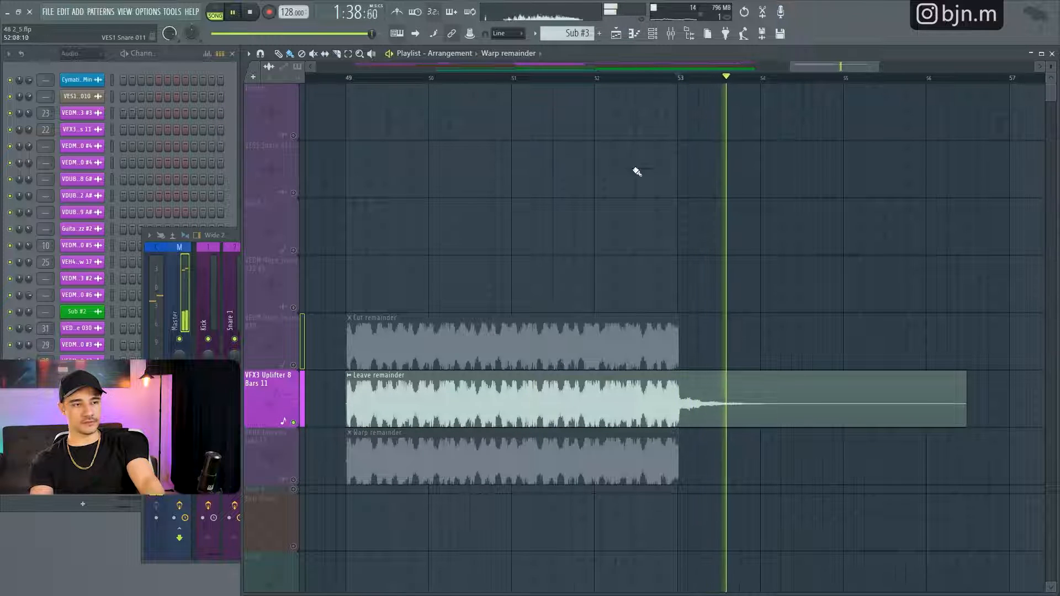
{"action": "left_click", "coordinate": [657, 78]}
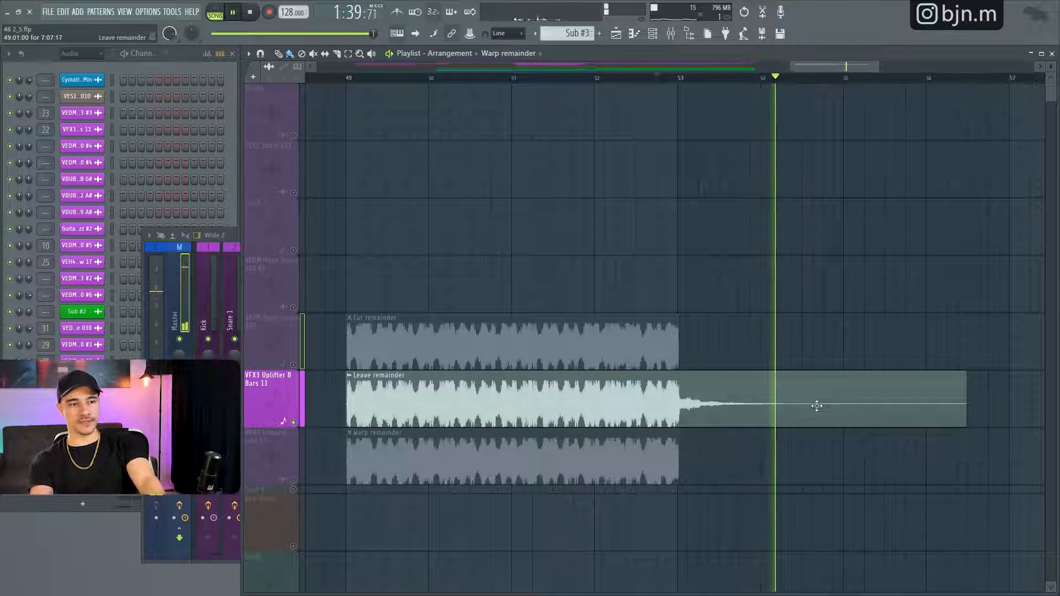
{"action": "key", "text": "space"}
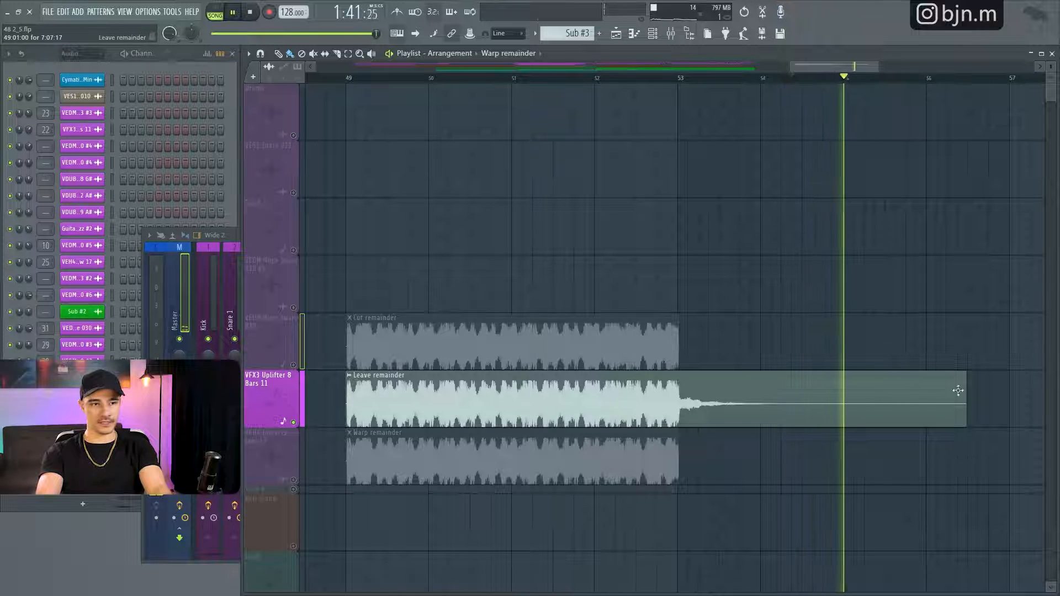
{"action": "key", "text": "space"}
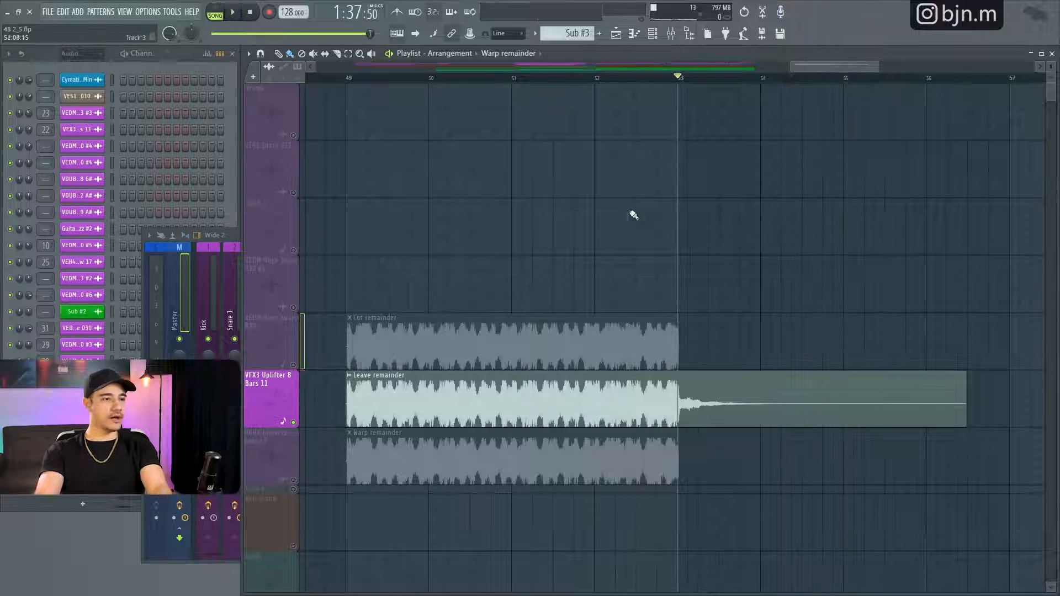
- Split off the Leave remainder clip's tail at bar 53 and move it to bar 49 on the track above Cut remainder
{"action": "right_click", "coordinate": [293, 479]}
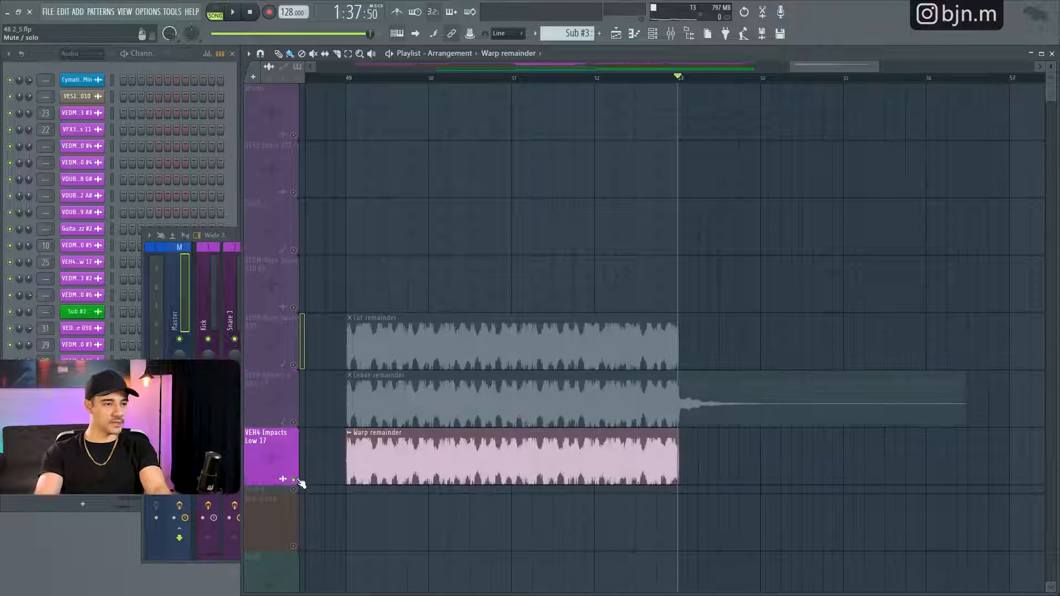
{"action": "left_click", "coordinate": [347, 77]}
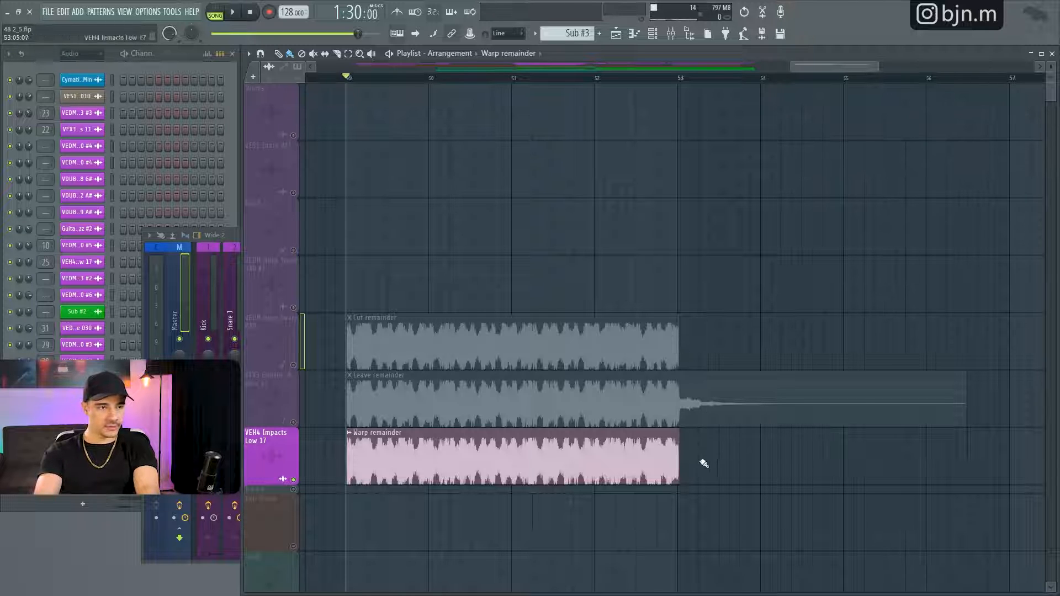
{"action": "left_click_drag", "start_coordinate": [760, 411], "coordinate": [411, 350]}
{"action": "left_click_drag", "start_coordinate": [413, 285], "coordinate": [413, 285]}
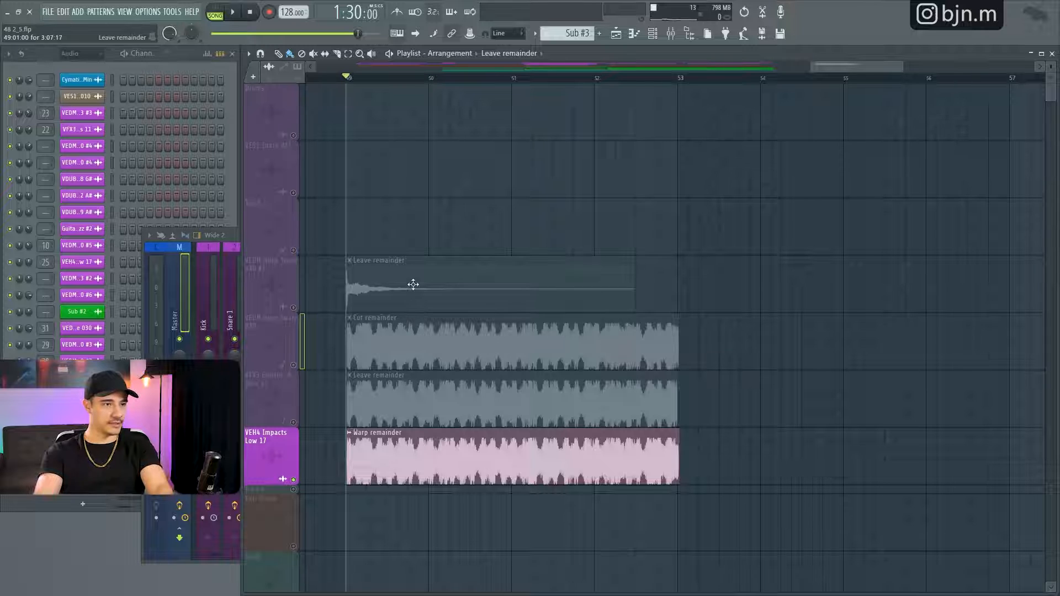
- Solo the Cut remainder track together with the relocated tail's track and audition both from bar 49
{"action": "right_click", "coordinate": [294, 365]}
{"action": "left_click", "coordinate": [294, 307]}
{"action": "key", "text": "space"}
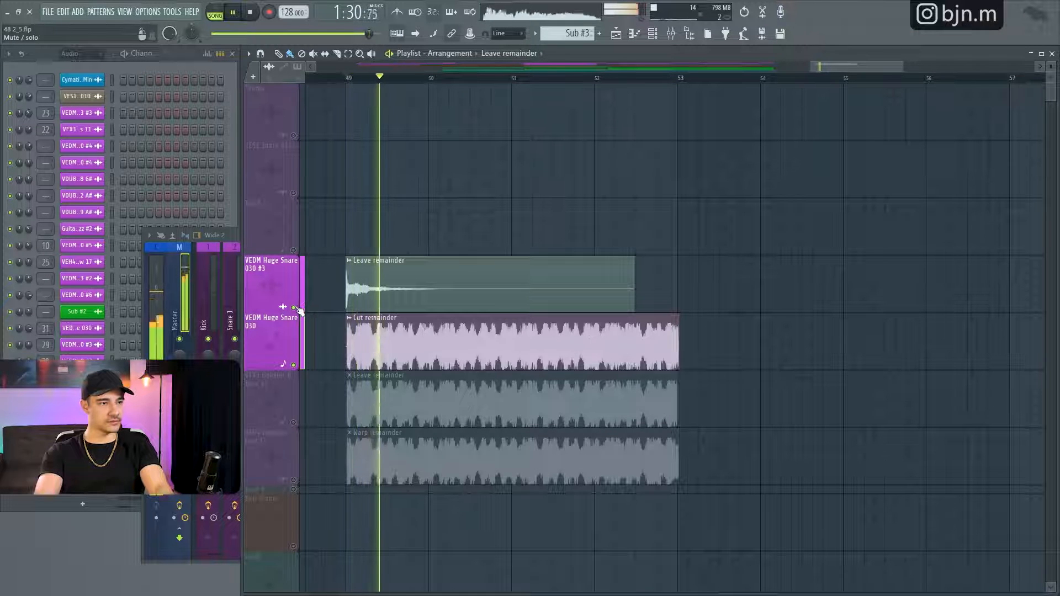
{"action": "key", "text": "space"}
- Solo the track holding the Warp remainder clip and audition it from bar 49
{"action": "right_click", "coordinate": [294, 479]}
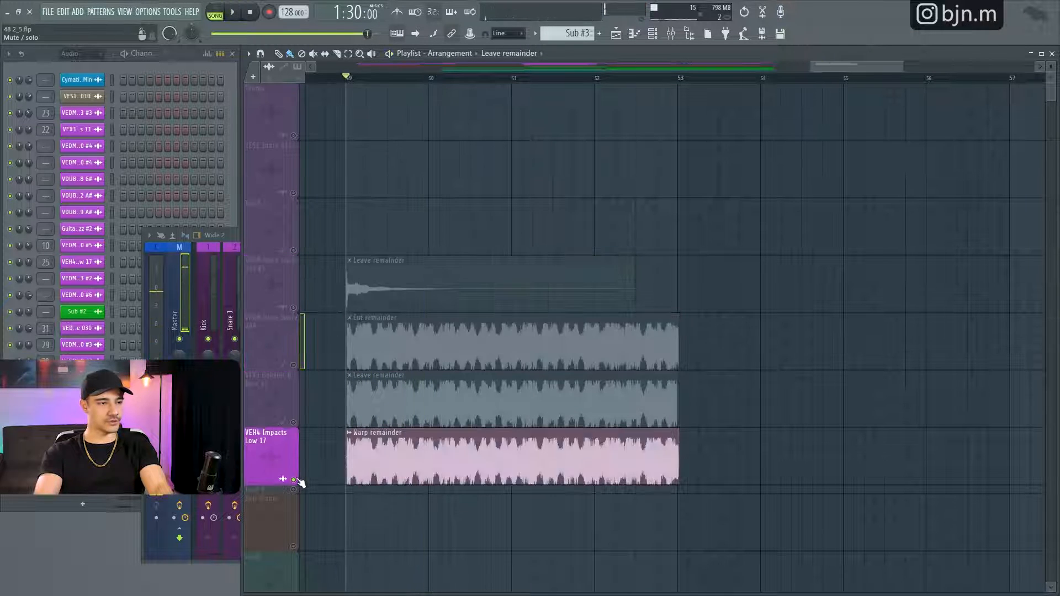
{"action": "key", "text": "space"}
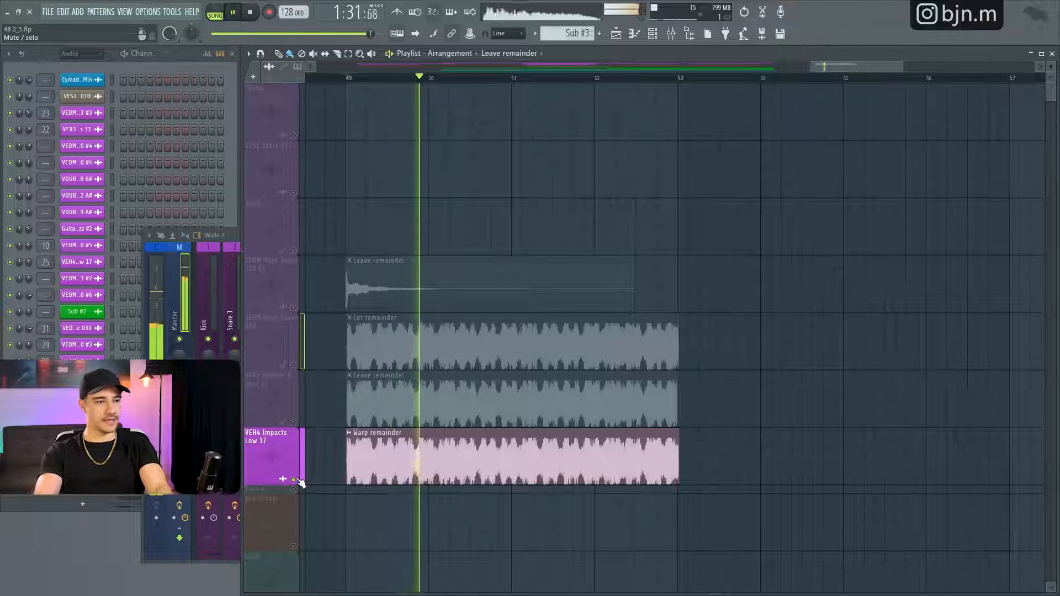
{"action": "key", "text": "space"}
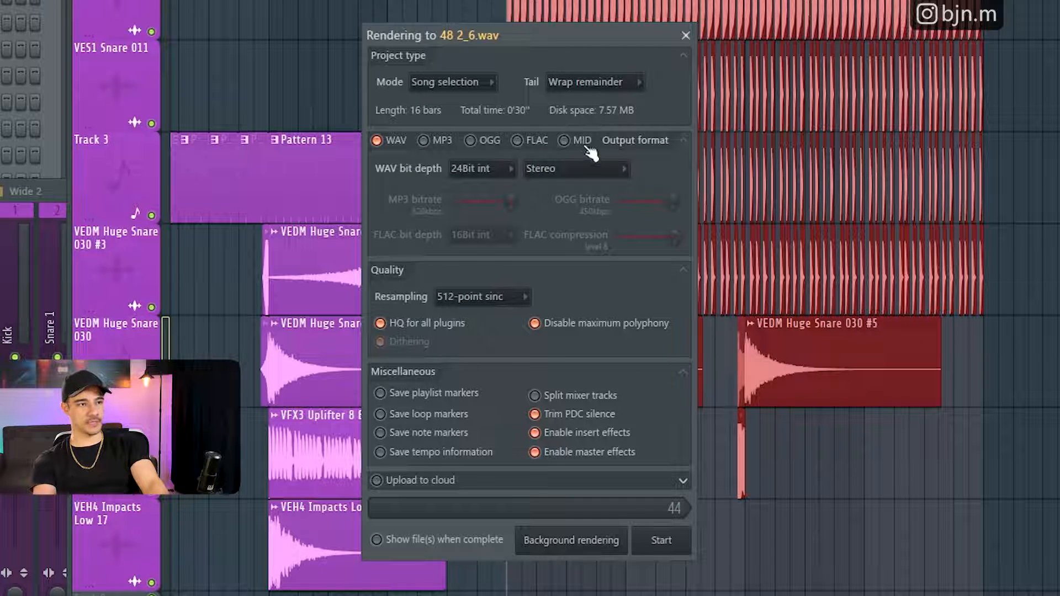
- Try MP3 output alongside WAV in the render settings, then deselect both formats
{"action": "left_click", "coordinate": [423, 141]}
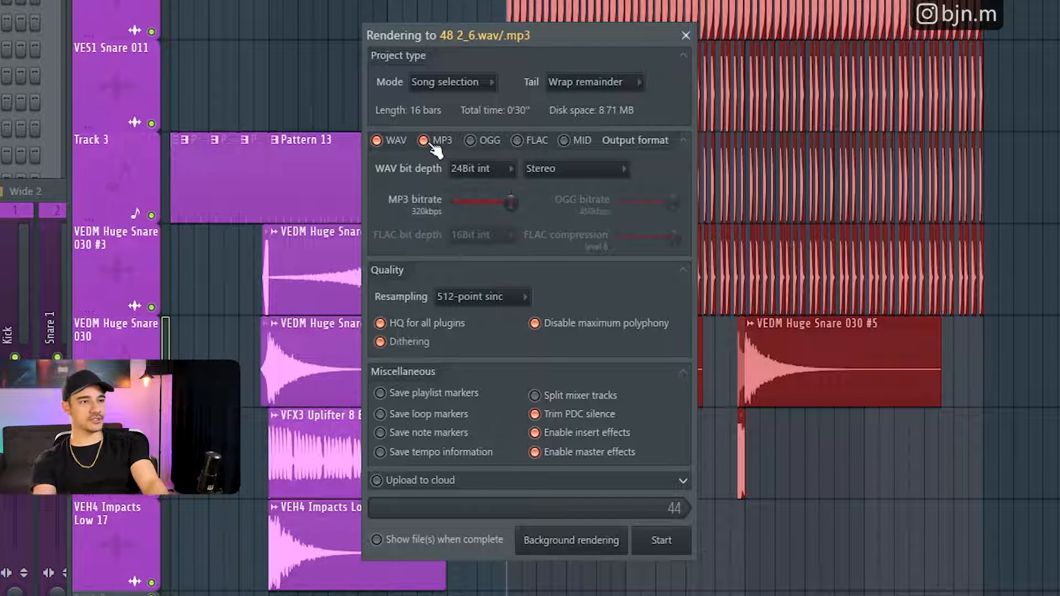
{"action": "left_click", "coordinate": [430, 145]}
{"action": "left_click", "coordinate": [382, 144]}
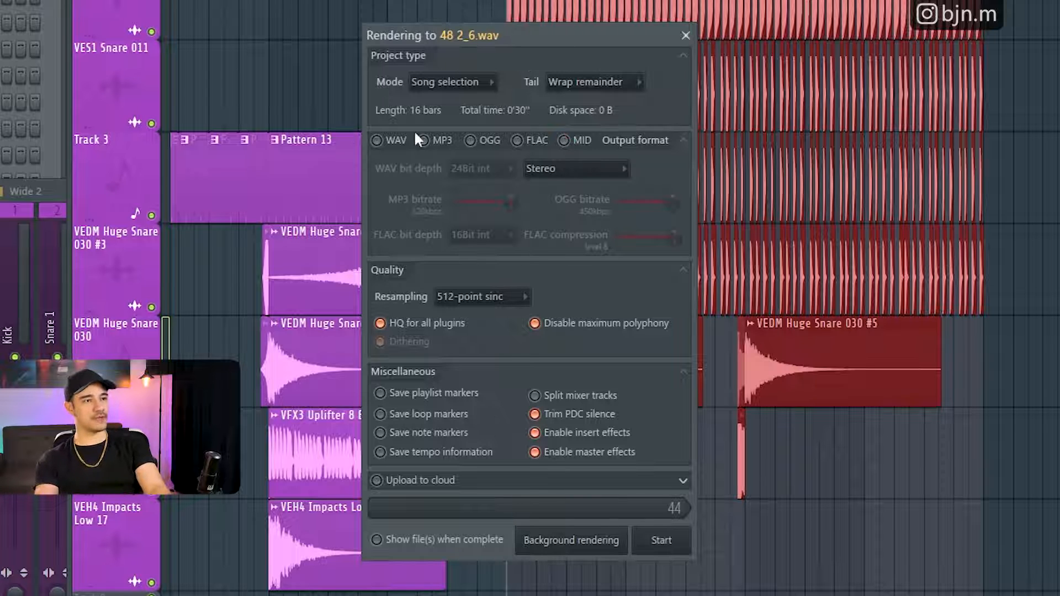
- Try different combinations of OGG, FLAC and MP3 as the render output formats
{"action": "left_click", "coordinate": [470, 141]}
{"action": "left_click", "coordinate": [518, 141]}
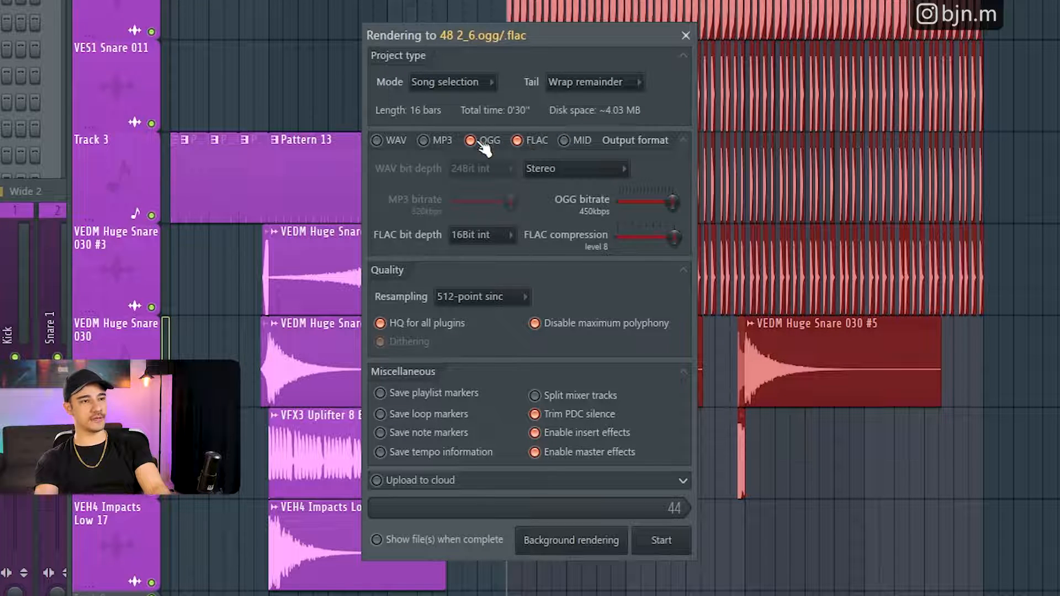
{"action": "left_click", "coordinate": [517, 141]}
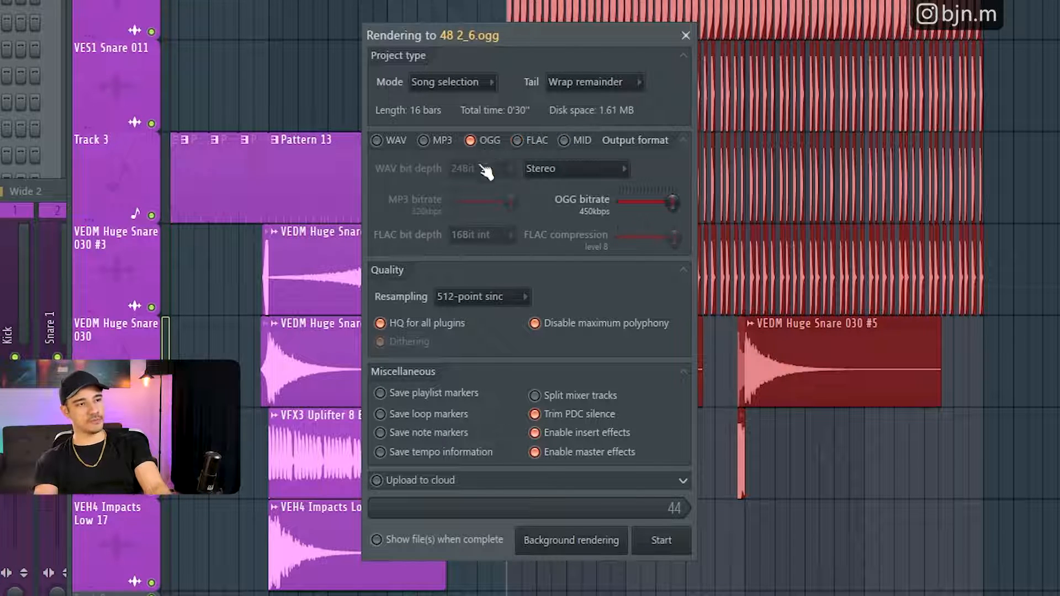
{"action": "left_click", "coordinate": [444, 141]}
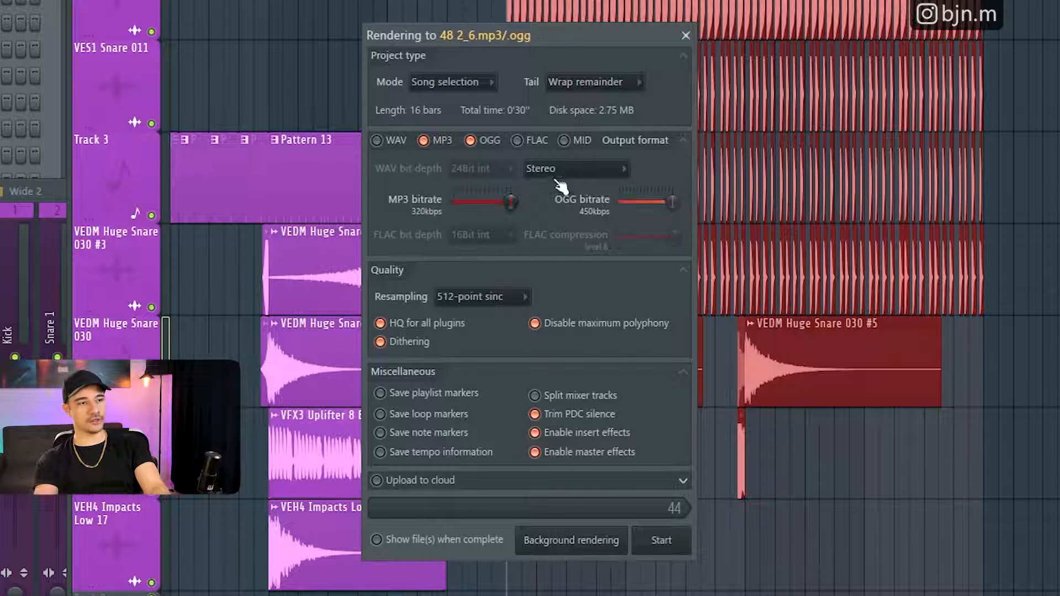
{"action": "left_click", "coordinate": [486, 142]}
{"action": "left_click", "coordinate": [534, 144]}
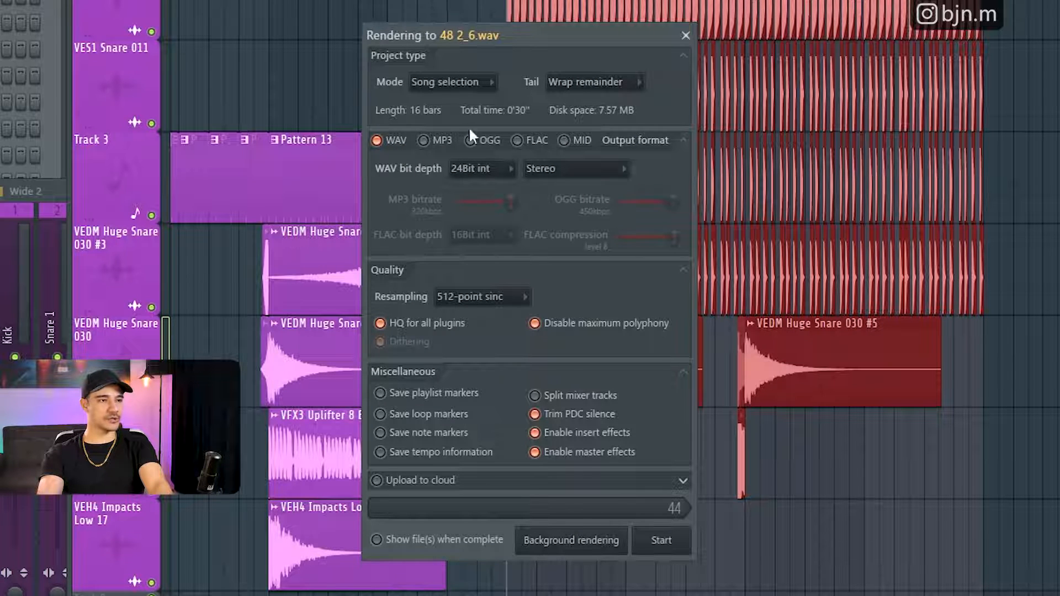
- Switch the render output between MP3 and WAV, finishing with only WAV selected
{"action": "left_click", "coordinate": [446, 138]}
{"action": "left_click", "coordinate": [435, 141]}
{"action": "left_click", "coordinate": [406, 143]}
{"action": "left_click", "coordinate": [436, 141]}
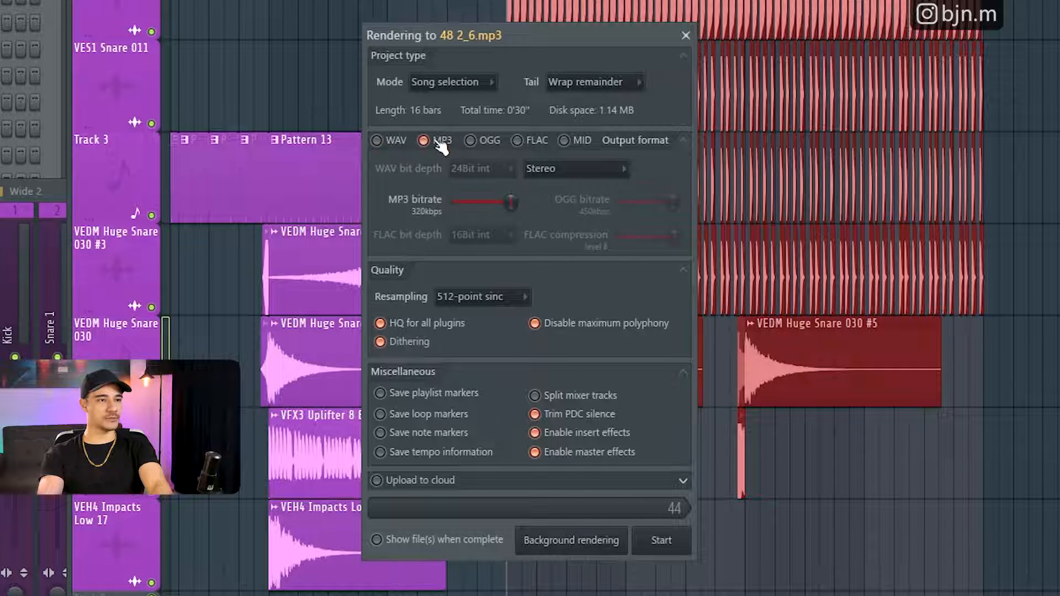
{"action": "left_click", "coordinate": [396, 142]}
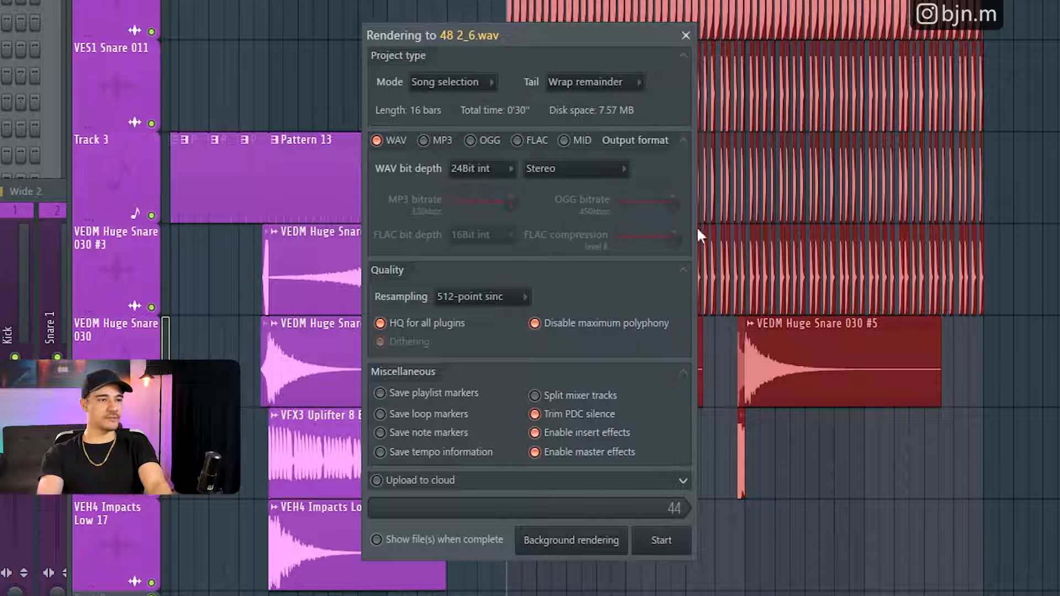
- Review the WAV bit depth choices and the stereo and mono channel options, keeping 24Bit int and Stereo
{"action": "left_click", "coordinate": [489, 169]}
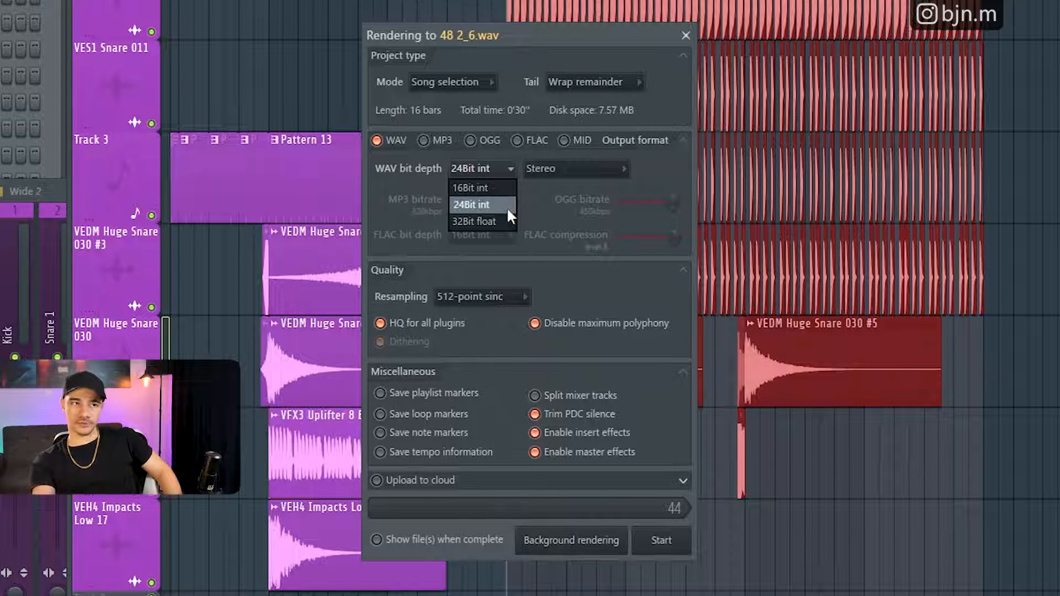
{"action": "left_click", "coordinate": [569, 168]}
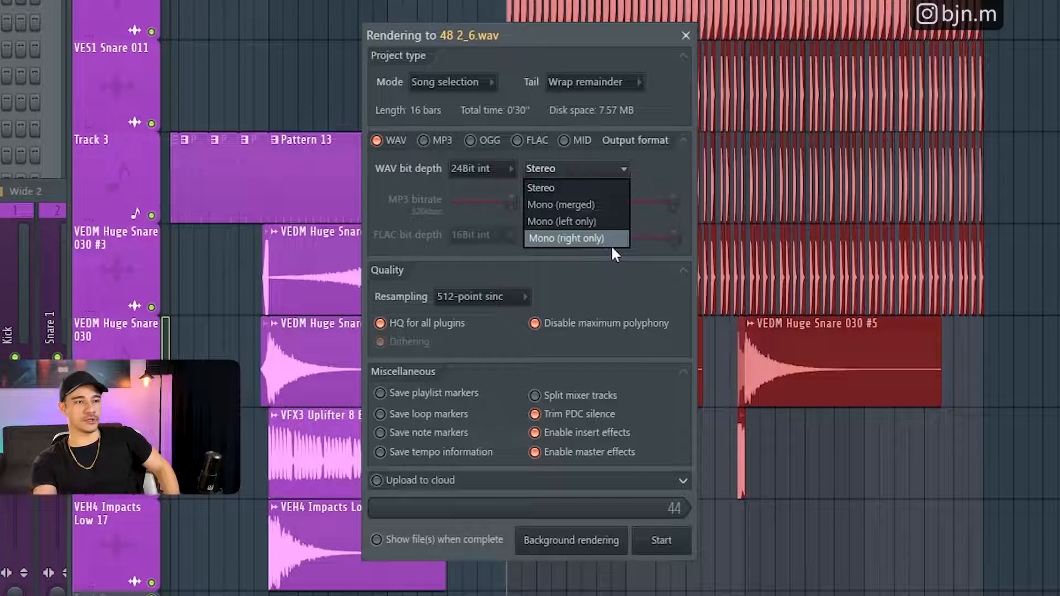
{"action": "left_click", "coordinate": [565, 185]}
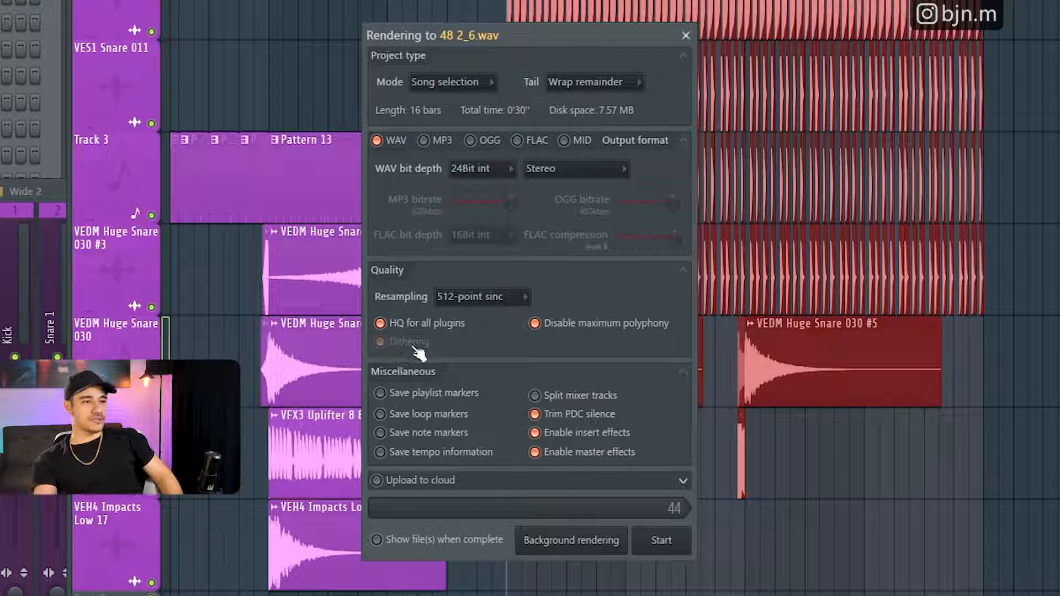
- Try 16Bit int, 24Bit int and 32Bit float as the WAV bit depth to compare their effect on dithering
{"action": "left_click", "coordinate": [476, 168]}
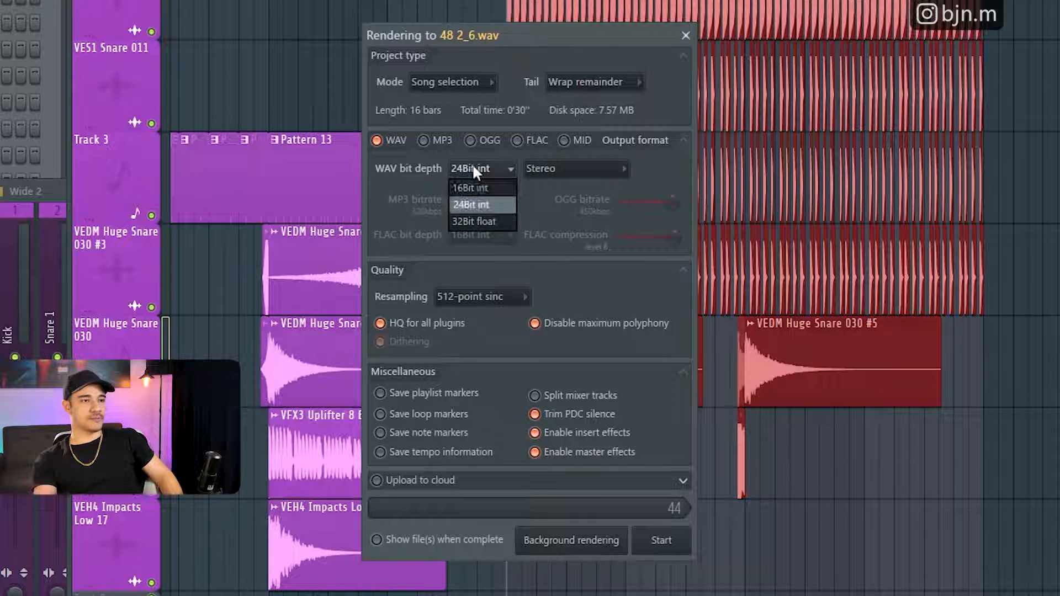
{"action": "left_click", "coordinate": [476, 188]}
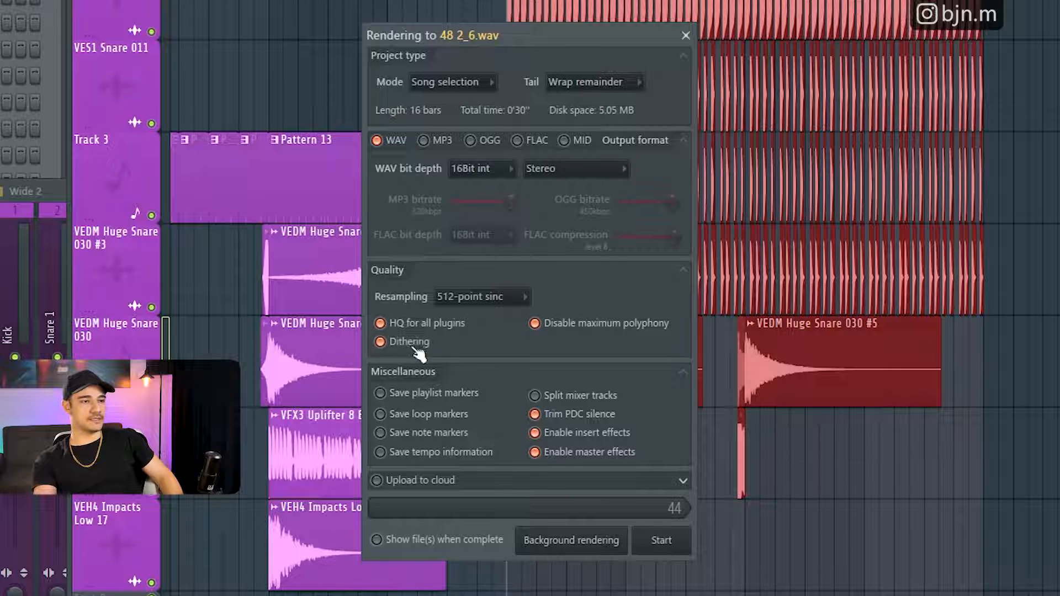
{"action": "left_click", "coordinate": [473, 171]}
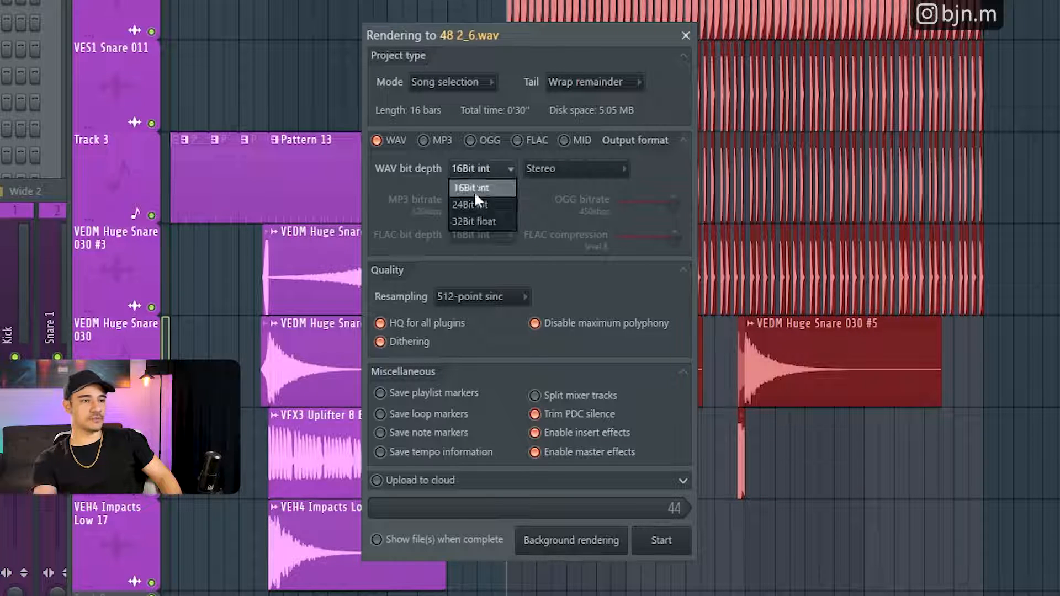
{"action": "left_click", "coordinate": [470, 205]}
{"action": "left_click", "coordinate": [479, 163]}
{"action": "left_click", "coordinate": [488, 221]}
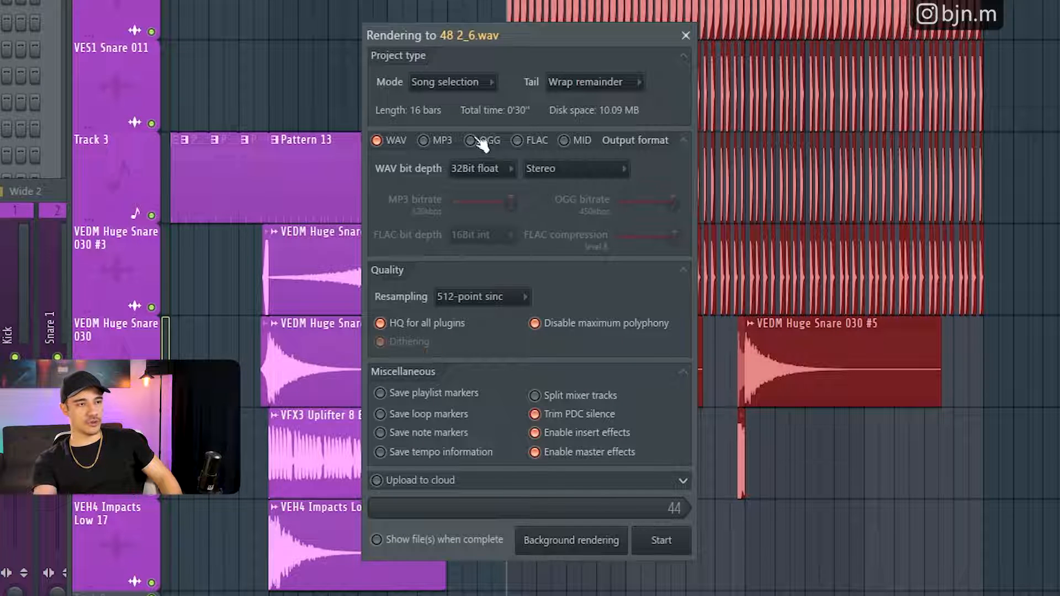
- Alternate the WAV bit depth between 16Bit int and 24Bit int, finishing on 16Bit int
{"action": "left_click", "coordinate": [484, 170]}
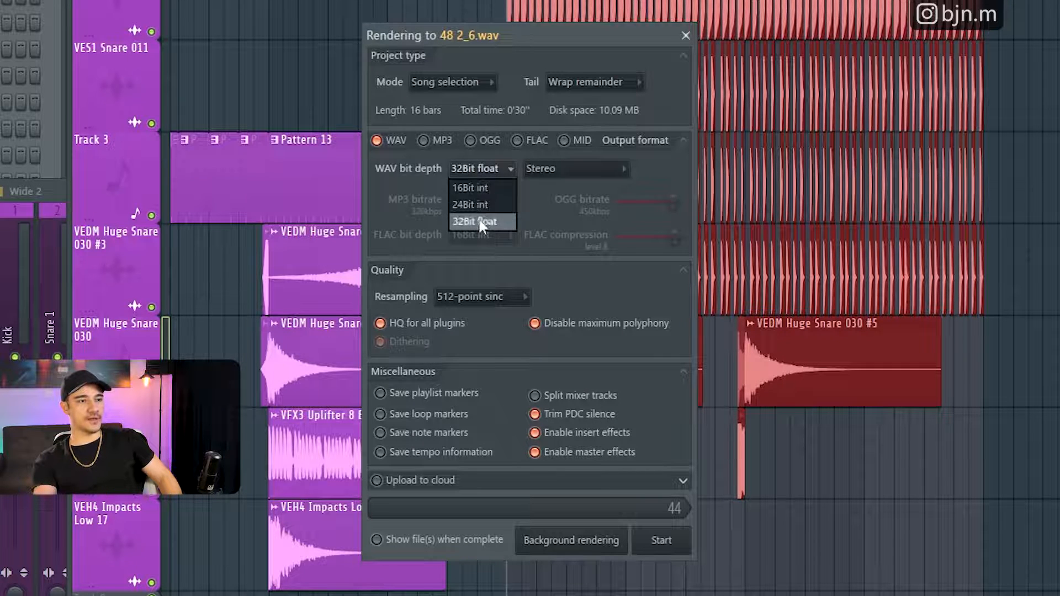
{"action": "left_click", "coordinate": [478, 188]}
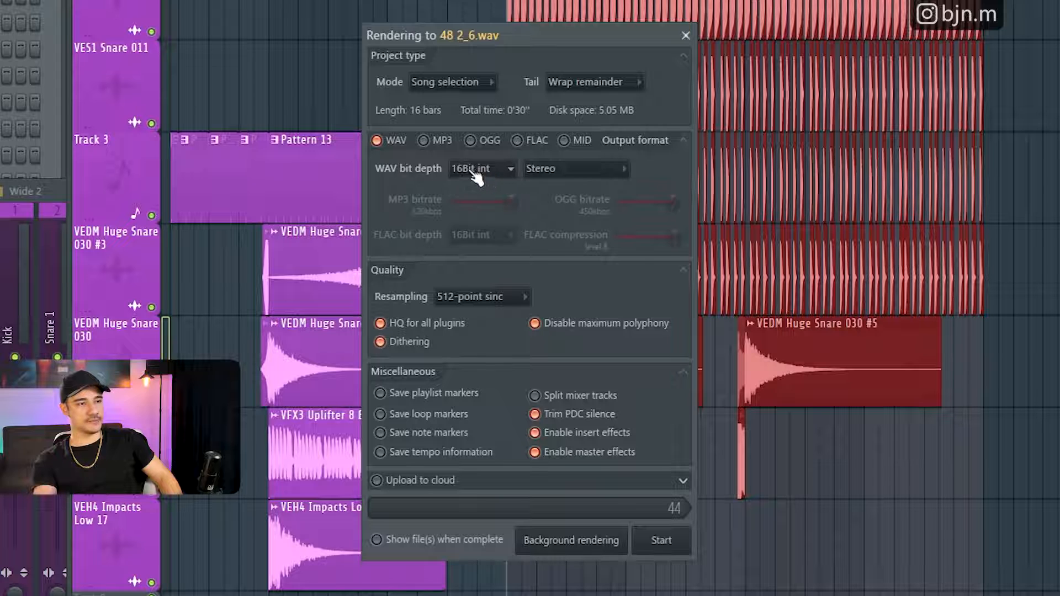
{"action": "left_click", "coordinate": [475, 169]}
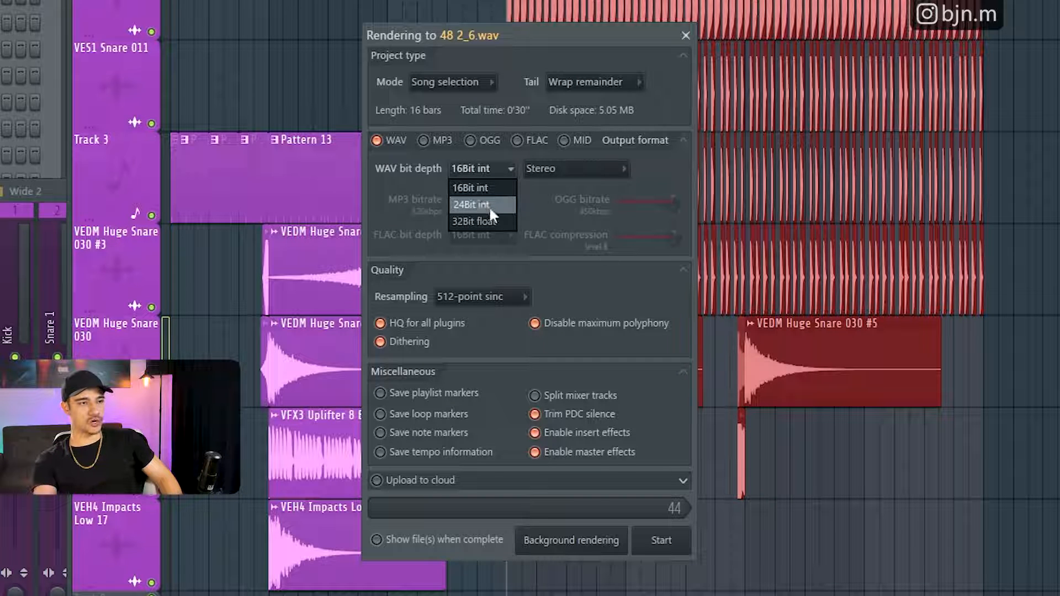
{"action": "left_click", "coordinate": [475, 203]}
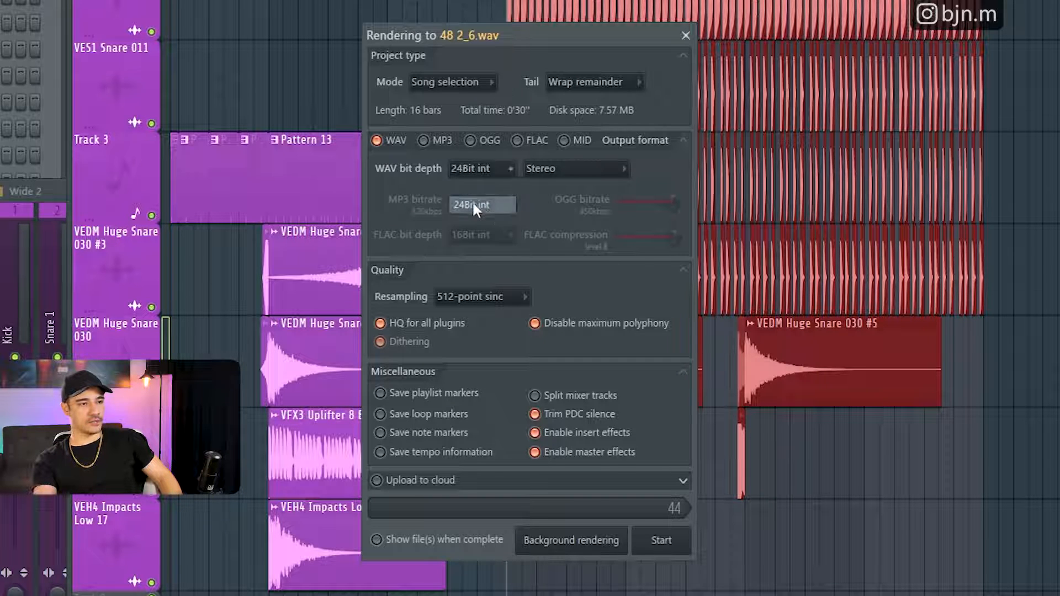
{"action": "left_click", "coordinate": [485, 171]}
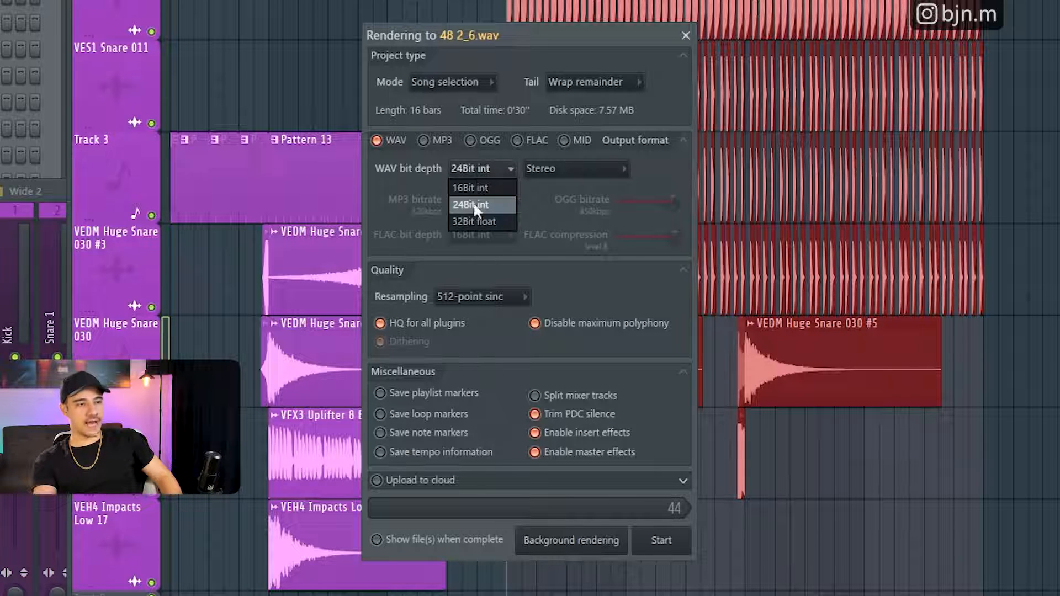
{"action": "left_click", "coordinate": [478, 188]}
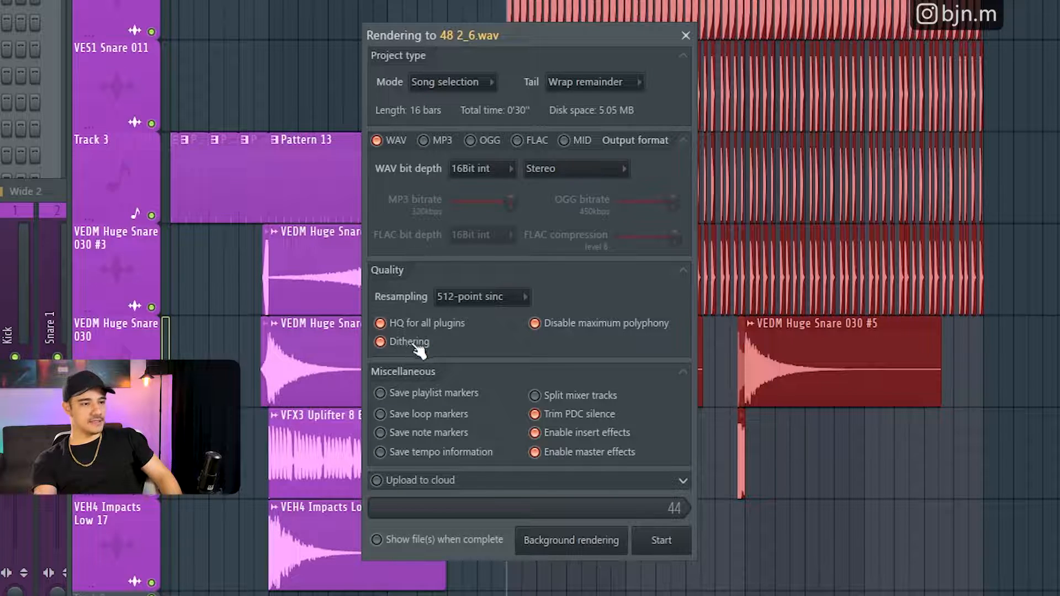
- Toggle the WAV and MP3 output formats, keep only WAV, and set its bit depth to 24Bit int
{"action": "left_click", "coordinate": [419, 142]}
{"action": "left_click", "coordinate": [404, 142]}
{"action": "left_click", "coordinate": [396, 144]}
{"action": "left_click", "coordinate": [446, 139]}
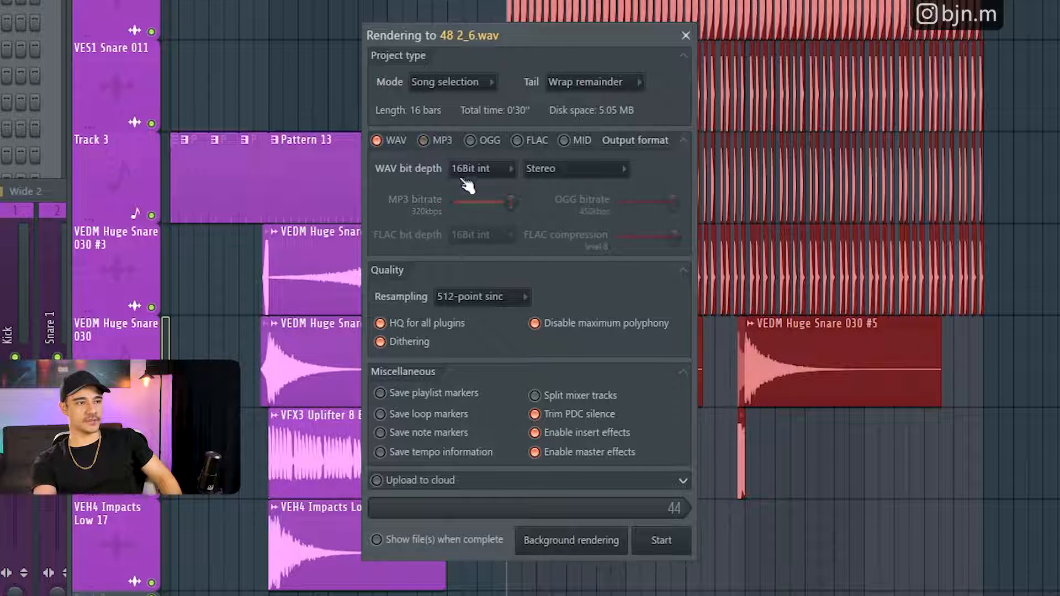
{"action": "left_click", "coordinate": [465, 164]}
{"action": "left_click", "coordinate": [471, 204]}
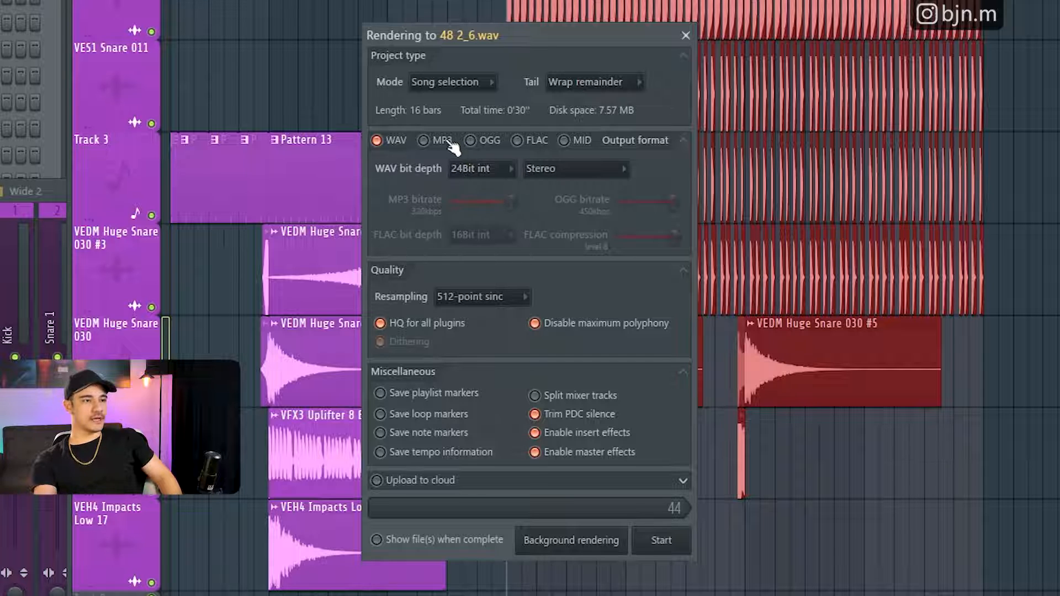
- Switch the output to MP3 only, lower its bitrate to 128kbps and return it to 320kbps
{"action": "left_click", "coordinate": [450, 143]}
{"action": "left_click", "coordinate": [396, 142]}
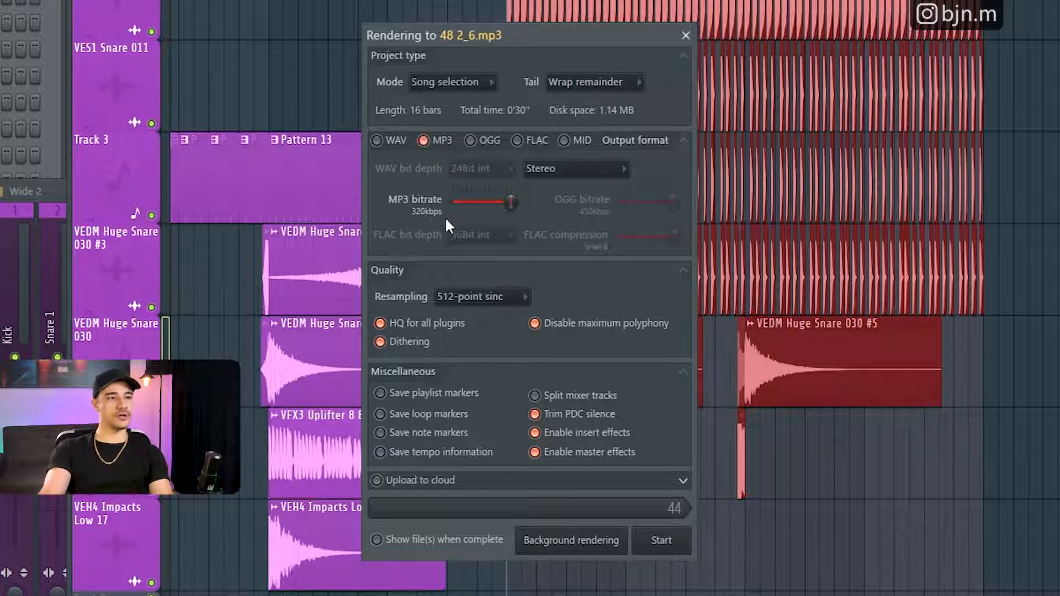
{"action": "left_click_drag", "start_coordinate": [512, 203], "coordinate": [488, 203]}
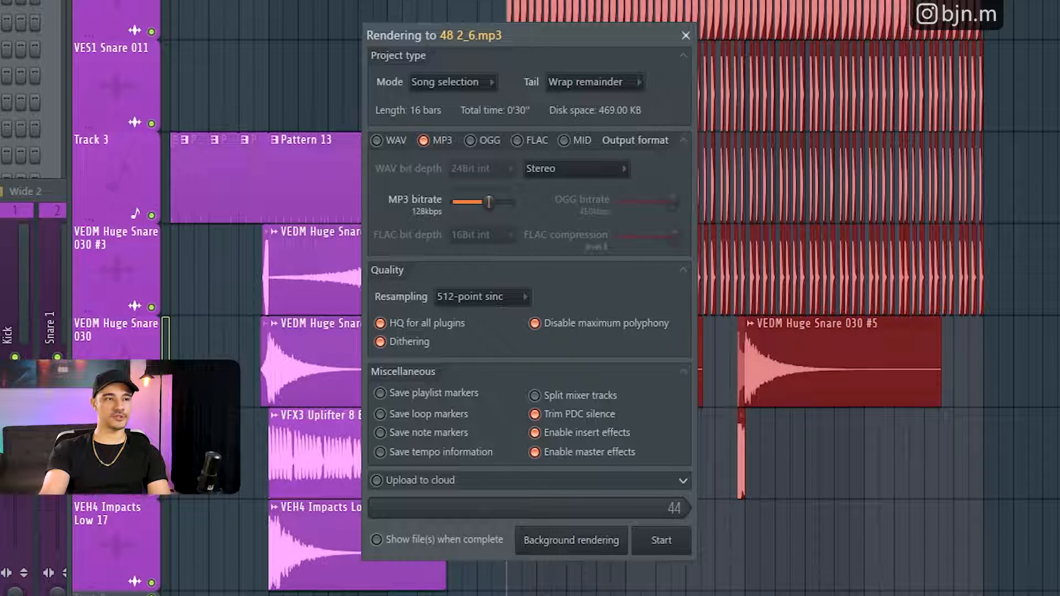
{"action": "left_click_drag", "start_coordinate": [488, 202], "coordinate": [511, 202]}
- Check the channel options, try adding OGG and FLAC output, and return to MP3 only
{"action": "left_click", "coordinate": [568, 168]}
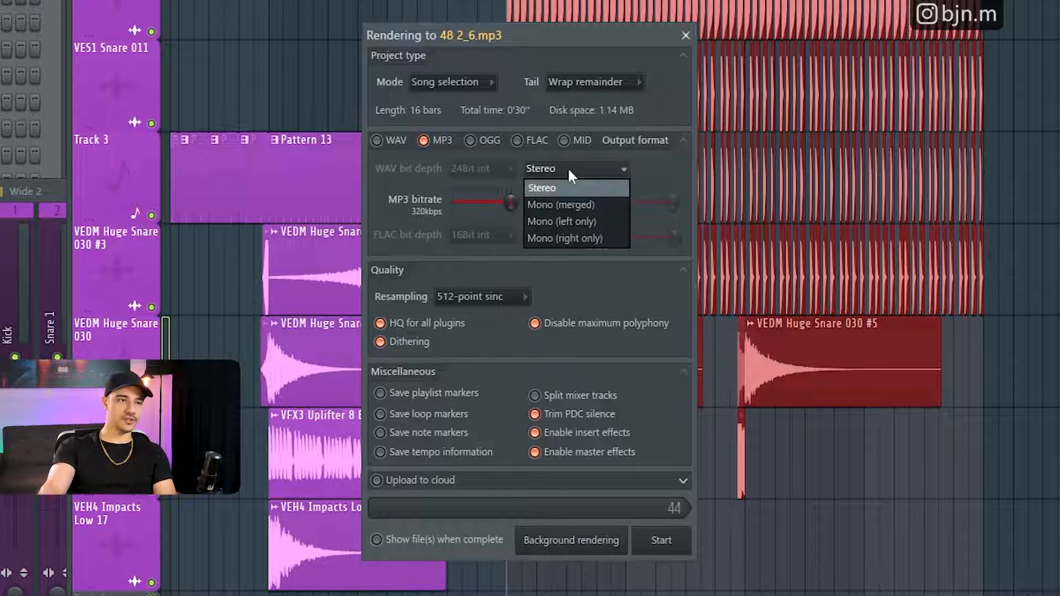
{"action": "left_click", "coordinate": [569, 171]}
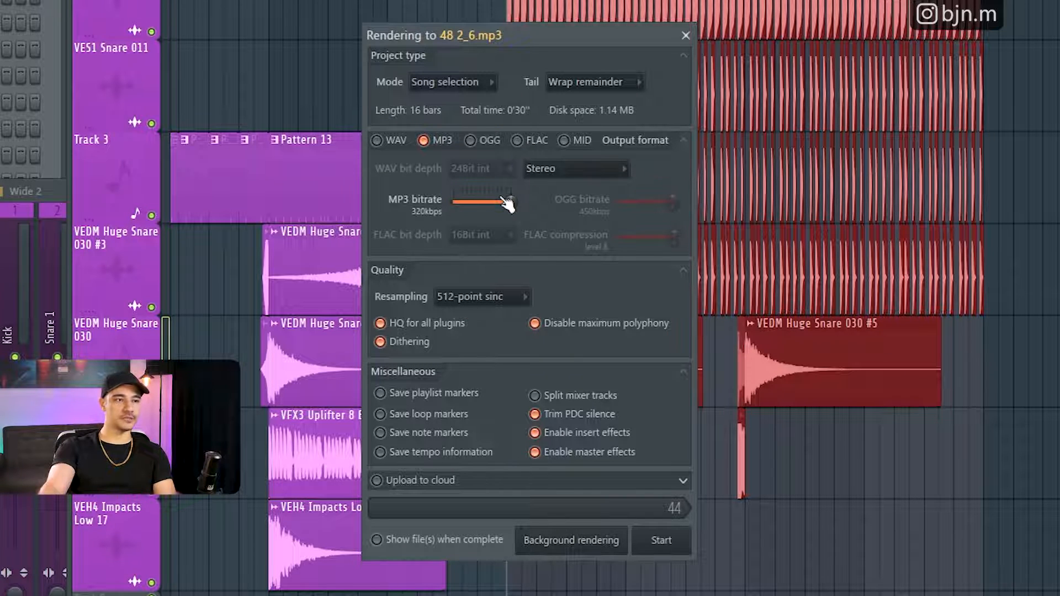
{"action": "left_click", "coordinate": [491, 142]}
{"action": "left_click", "coordinate": [517, 142]}
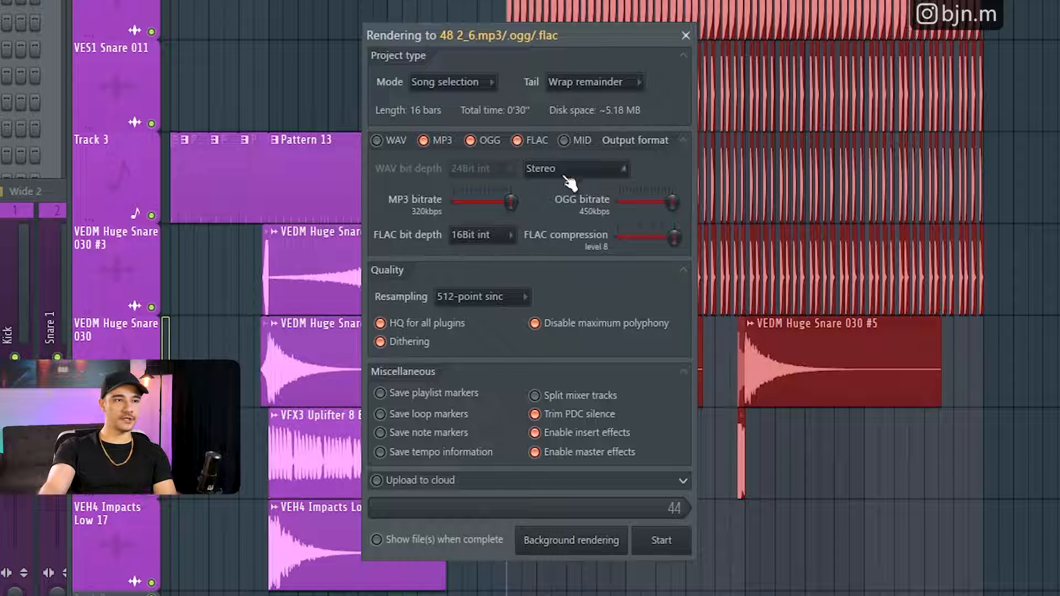
{"action": "left_click", "coordinate": [481, 237]}
{"action": "left_click", "coordinate": [481, 237]}
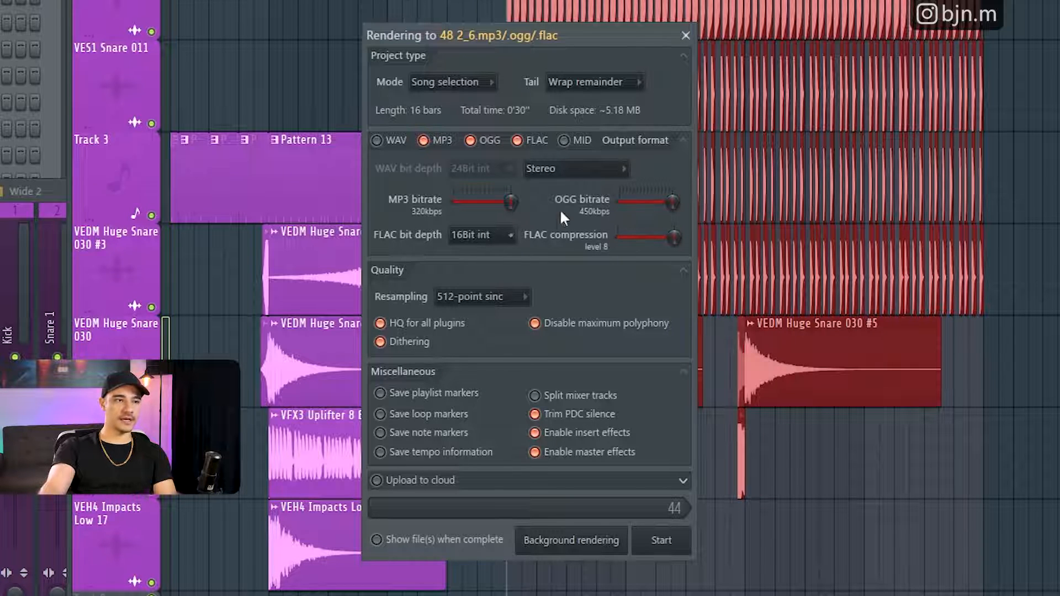
{"action": "left_click", "coordinate": [470, 140]}
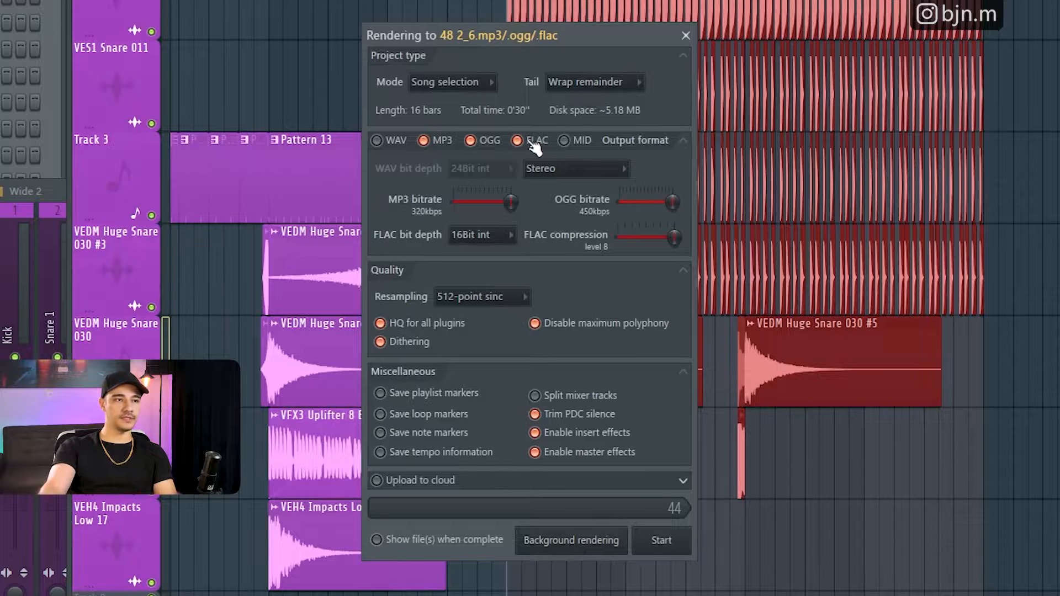
{"action": "left_click", "coordinate": [517, 140]}
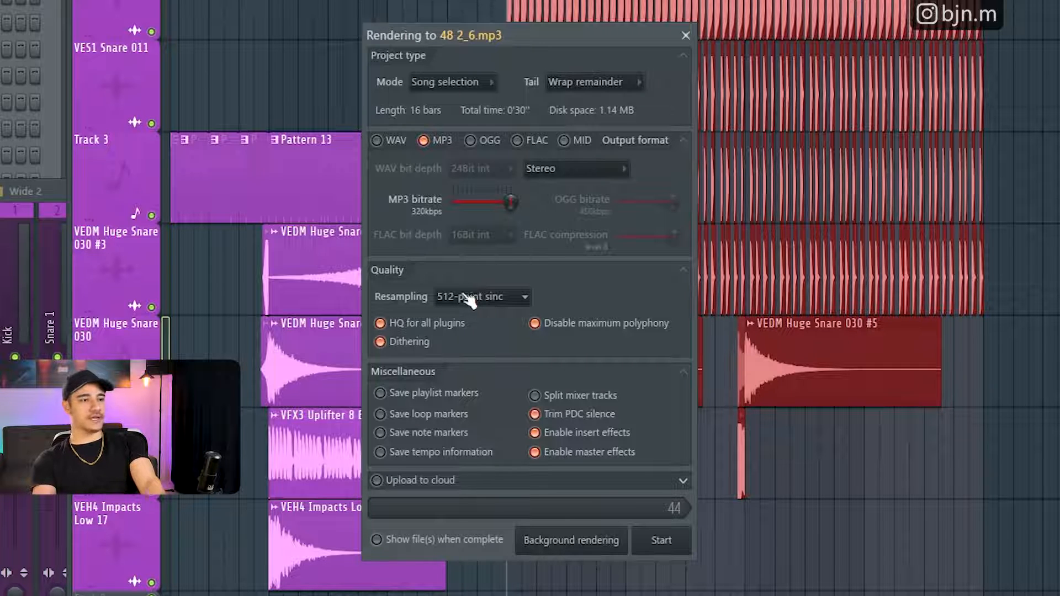
- Review the resampling quality choices, keep 512-point sinc, and close the render settings
{"action": "left_click", "coordinate": [506, 301]}
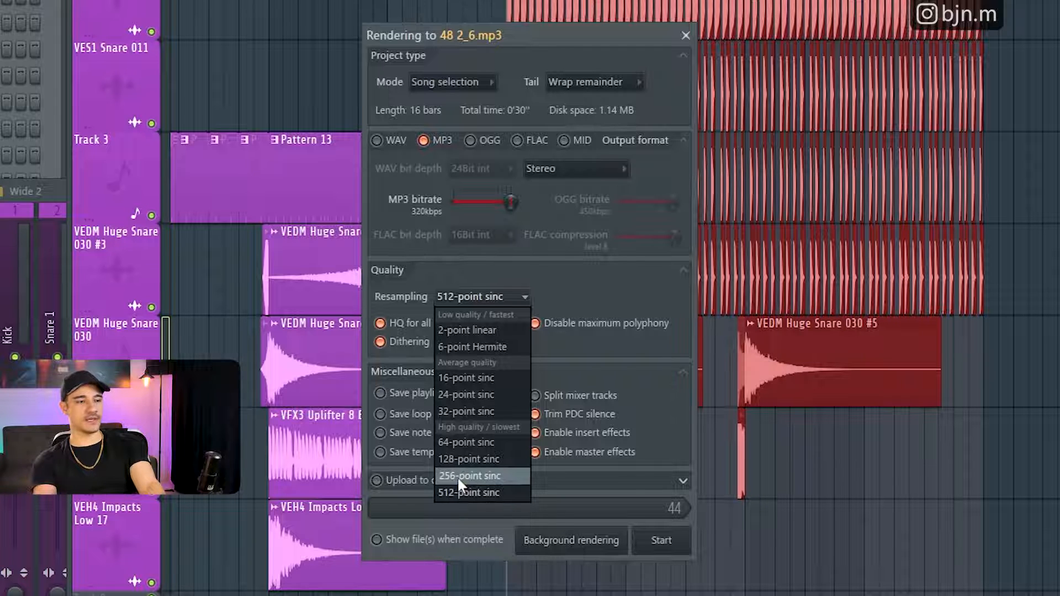
{"action": "left_click", "coordinate": [470, 493]}
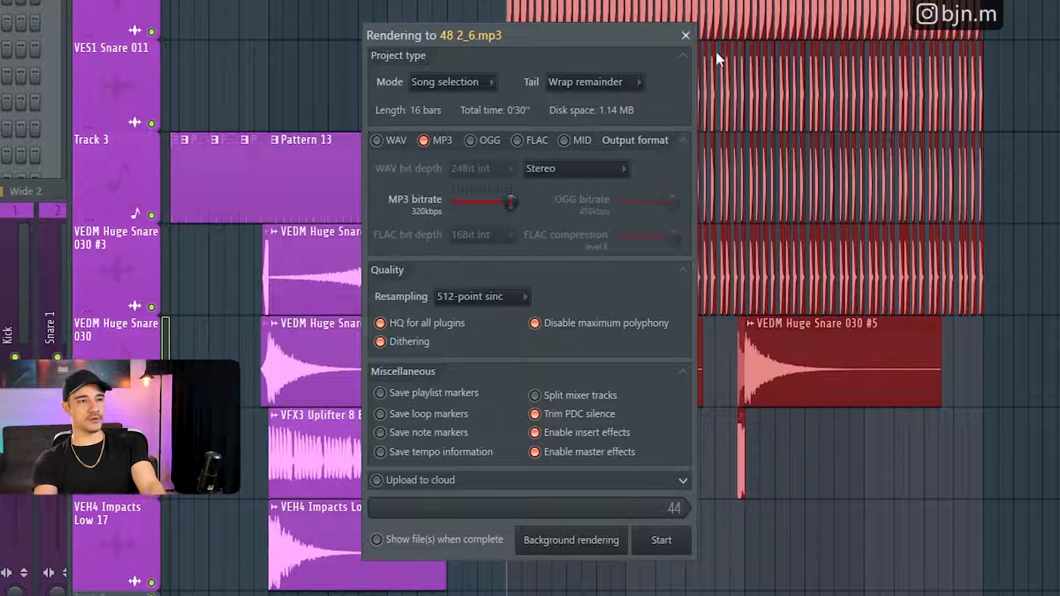
{"action": "left_click", "coordinate": [686, 36]}
- Inspect the HQ mode option of Fruity parametric EQ 2 on the Kick mixer track, and close the plugin
{"action": "key", "text": "F9"}
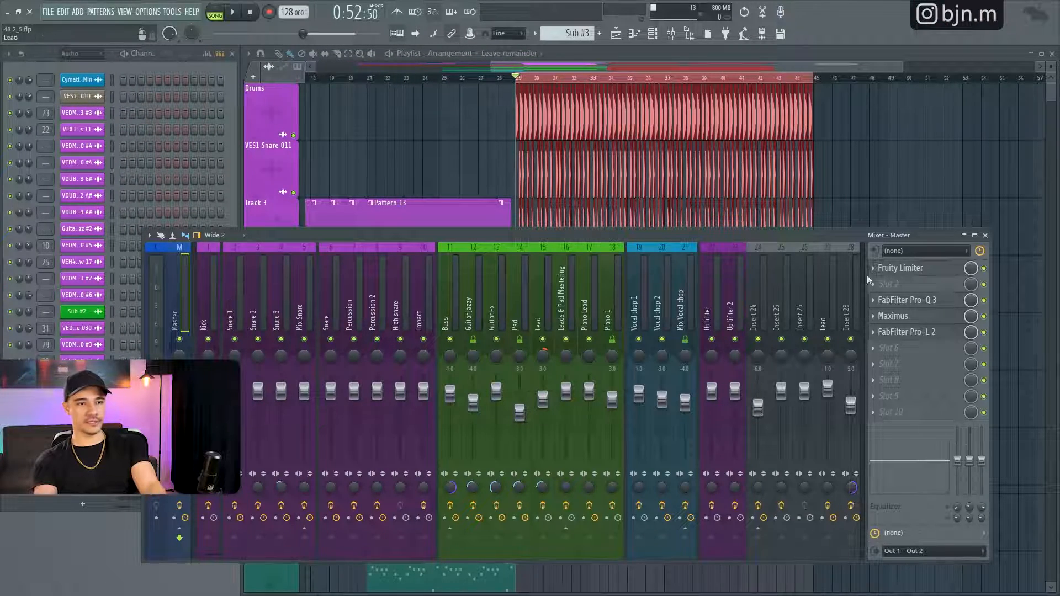
{"action": "left_click", "coordinate": [217, 297]}
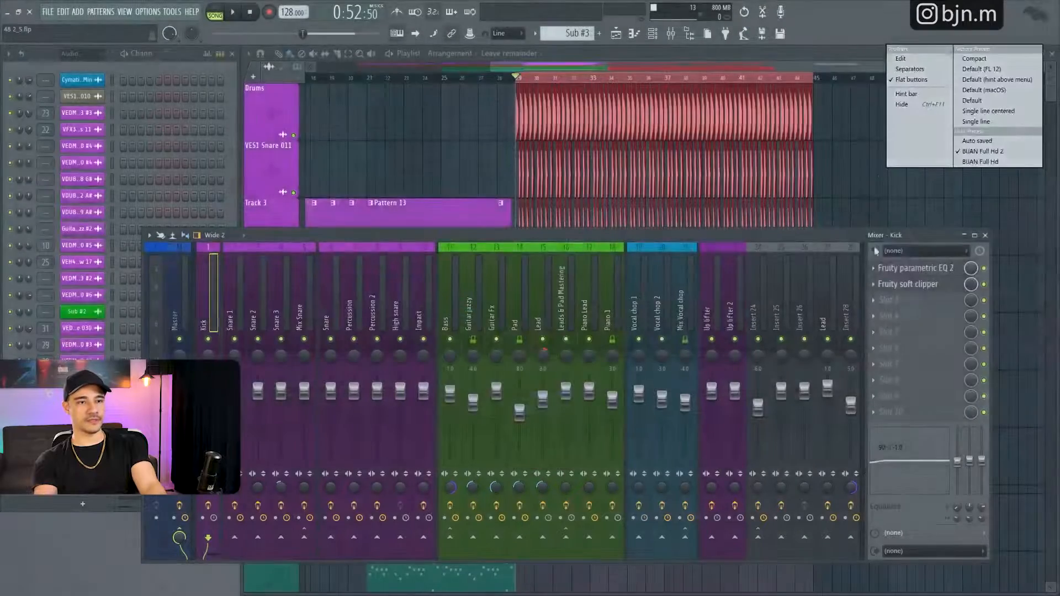
{"action": "left_click", "coordinate": [911, 267]}
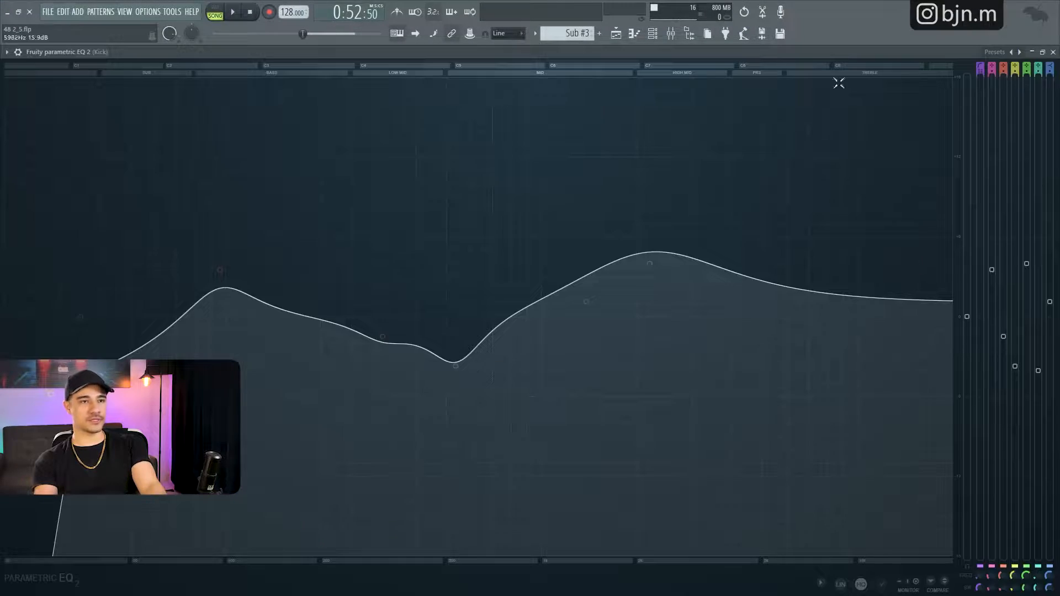
{"action": "left_click", "coordinate": [1043, 57]}
{"action": "left_click_drag", "start_coordinate": [397, 124], "coordinate": [843, 122]}
{"action": "left_click", "coordinate": [738, 313]}
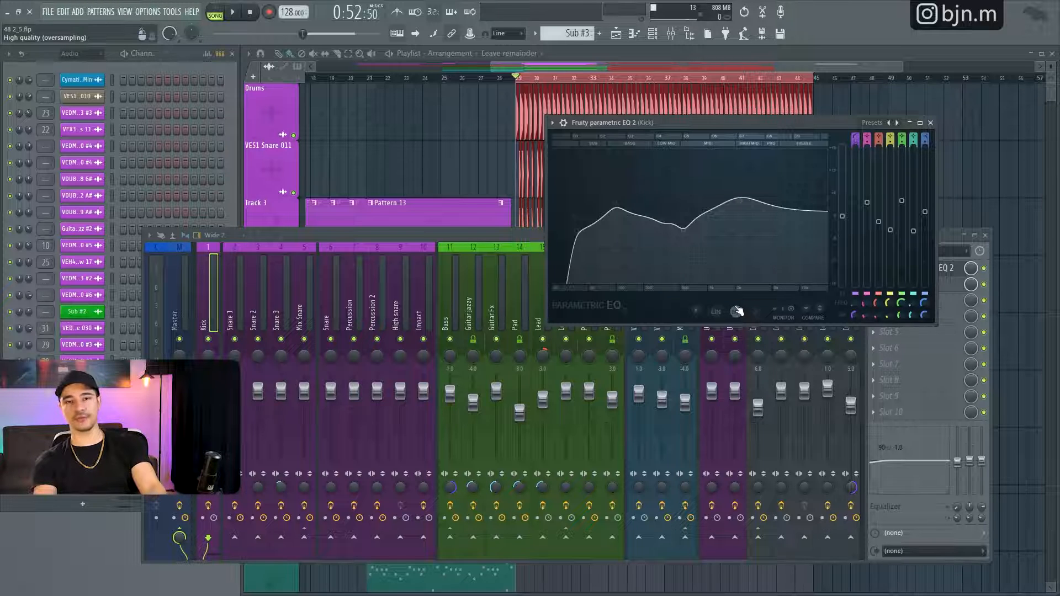
{"action": "left_click", "coordinate": [931, 123]}
- Open and dismiss the render settings, and set the channel rack filter to All
{"action": "key", "text": "ctrl+r"}
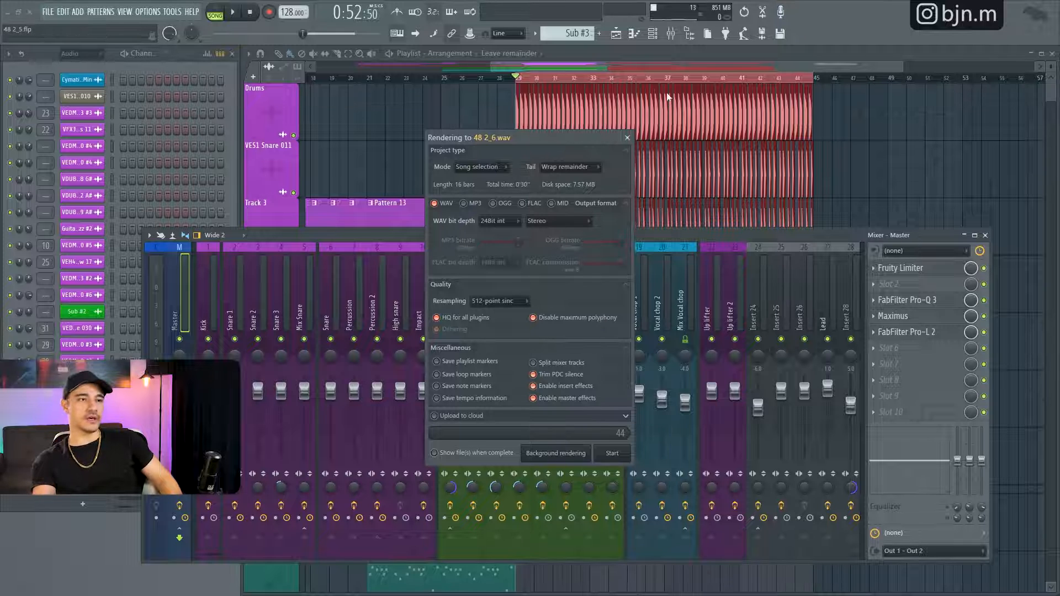
{"action": "left_click", "coordinate": [628, 138]}
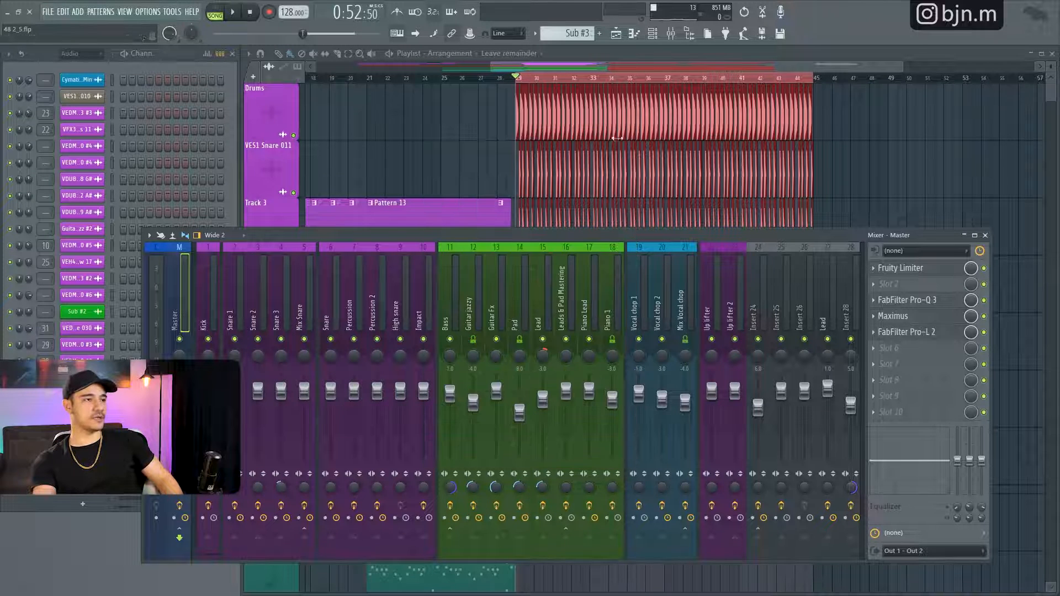
{"action": "left_click", "coordinate": [97, 68]}
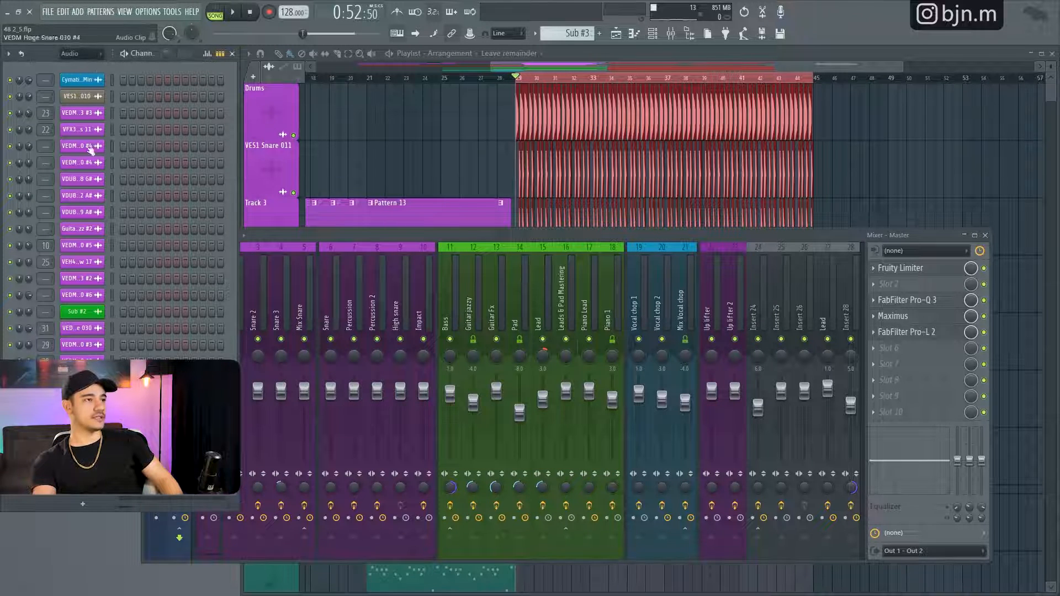
{"action": "left_click", "coordinate": [83, 53]}
{"action": "left_click", "coordinate": [93, 67]}
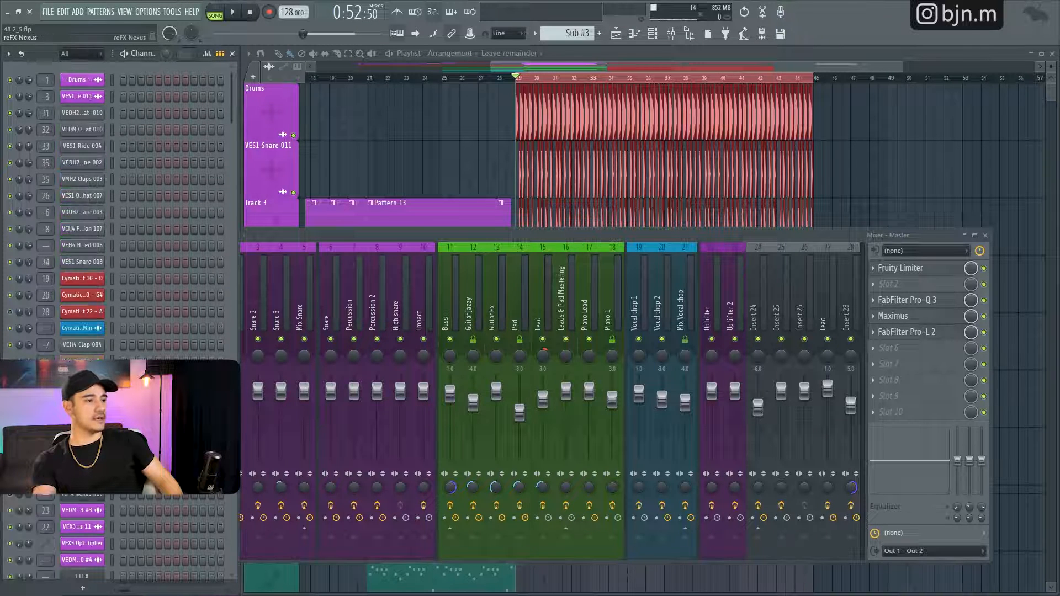
- Open the VES1 Ride 004 channel settings, set maximum polyphony to 1, and audition the sample with several notes
{"action": "left_click", "coordinate": [83, 147]}
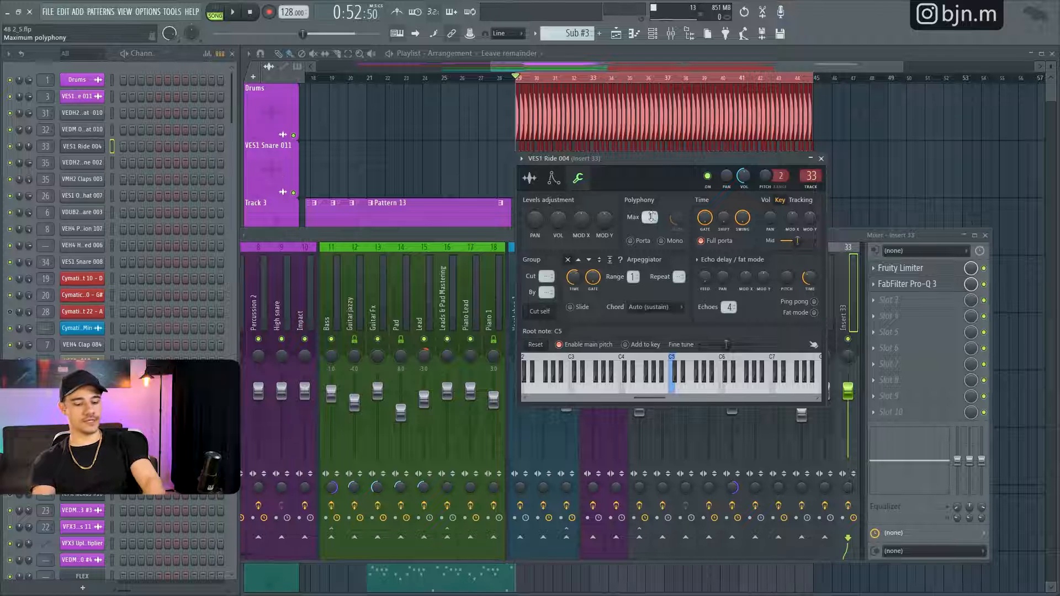
{"action": "key", "text": "m"}
{"action": "key", "text": "m"}
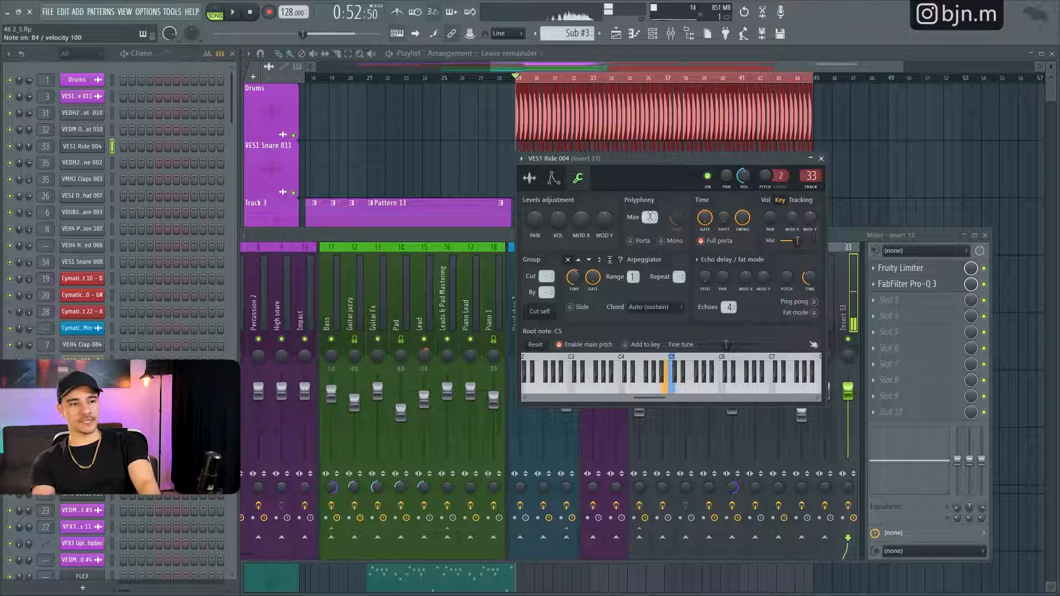
{"action": "key", "text": "m"}
{"action": "key", "text": "m"}
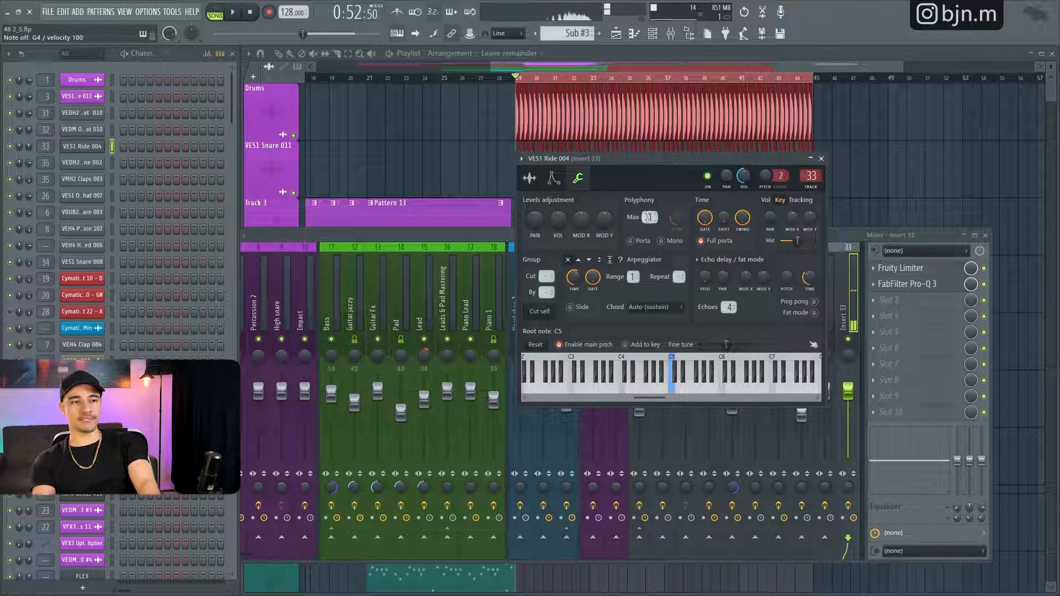
{"action": "left_click", "coordinate": [668, 391]}
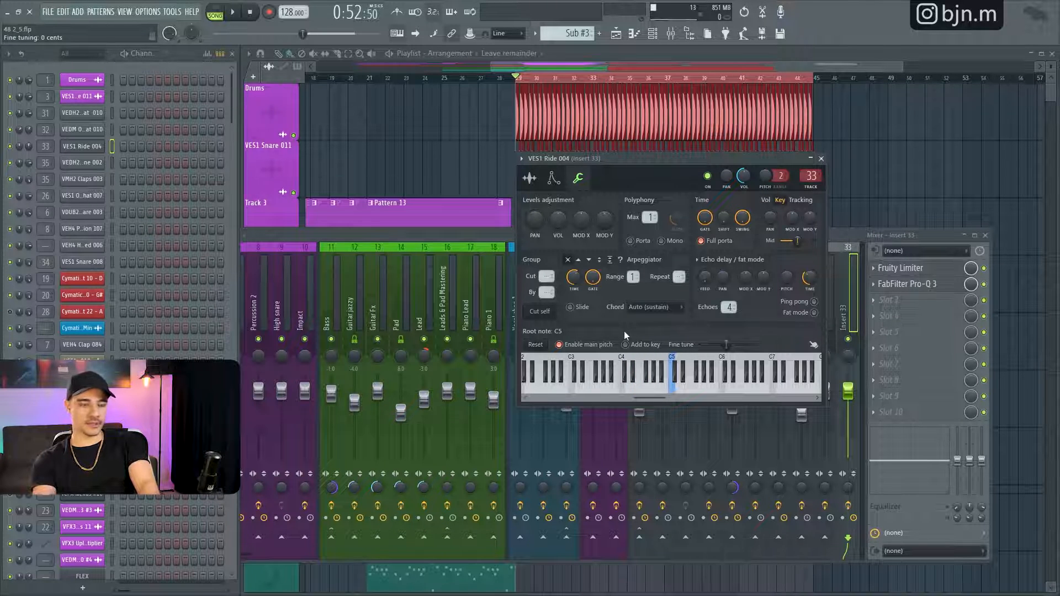
{"action": "key", "text": "c"}
{"action": "key", "text": "b"}
{"action": "key", "text": "b"}
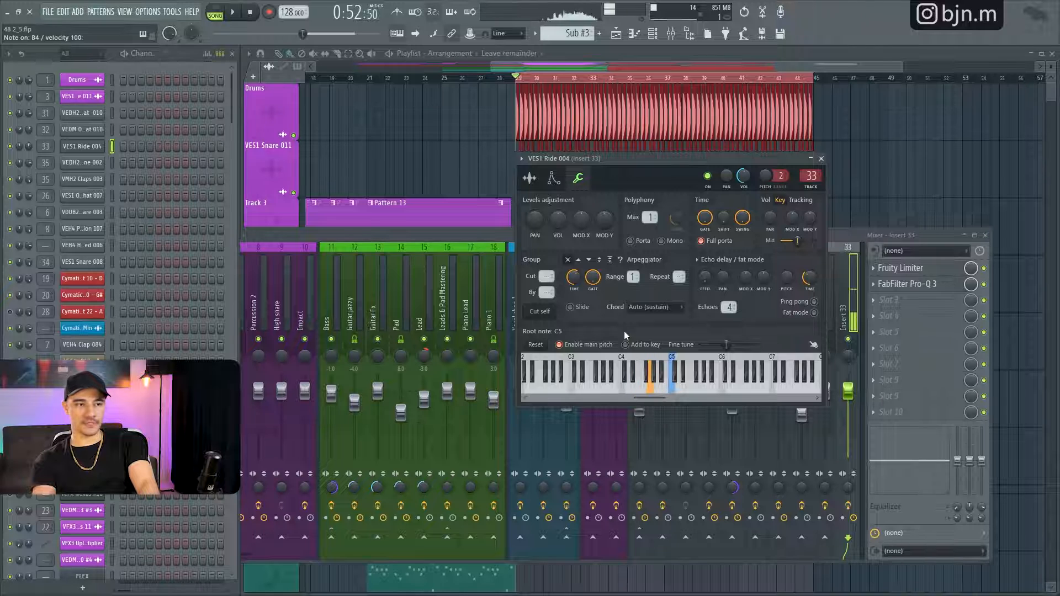
- Set the VES1 Ride 004 channel's maximum polyphony to 3 and audition the sample with several overlapping notes
{"action": "left_click_drag", "start_coordinate": [651, 218], "coordinate": [651, 213]}
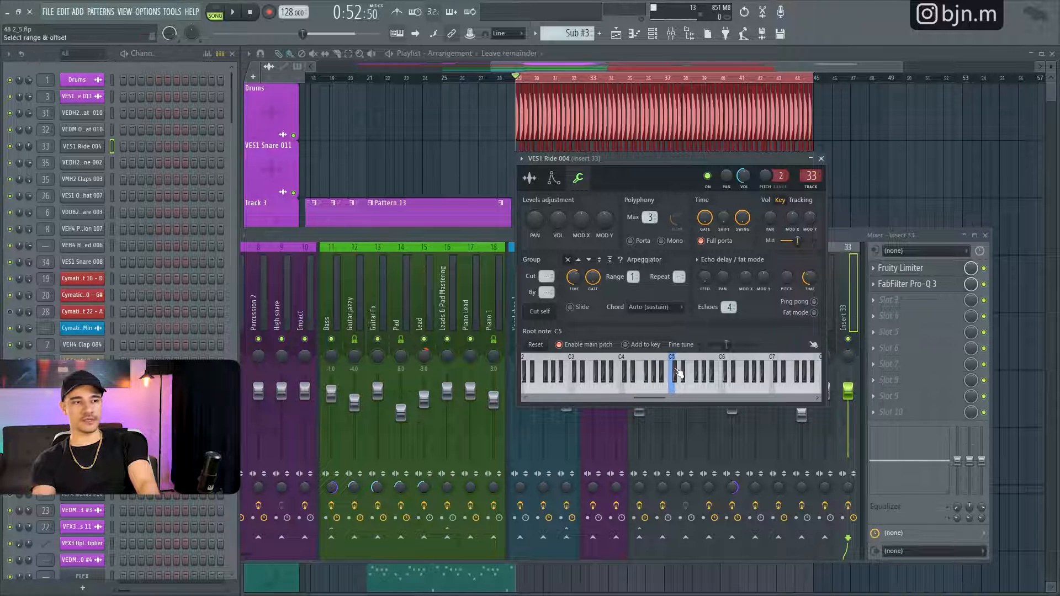
{"action": "key", "text": "b"}
{"action": "key", "text": "m"}
{"action": "key", "text": "c"}
{"action": "key", "text": "b"}
{"action": "key", "text": "m"}
{"action": "key", "text": "c"}
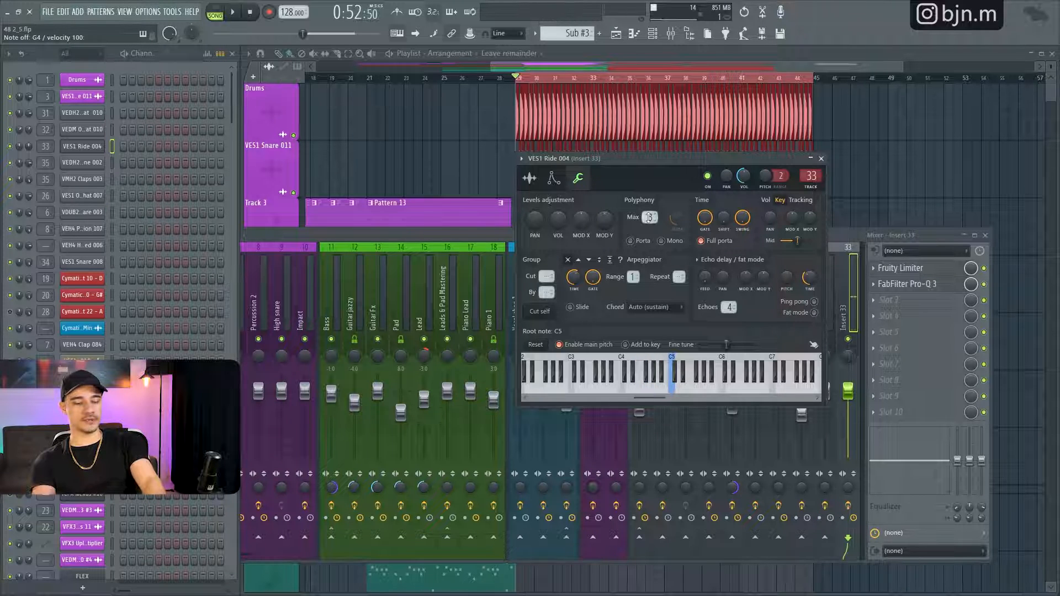
{"action": "key", "text": "x"}
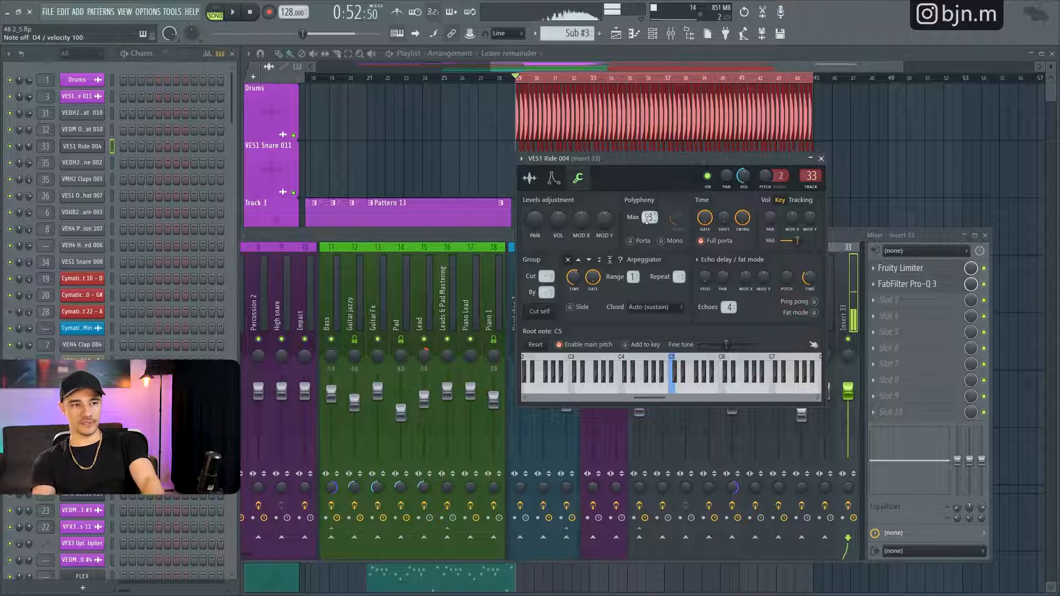
{"action": "key", "text": "v"}
{"action": "key", "text": "x"}
{"action": "key", "text": "v"}
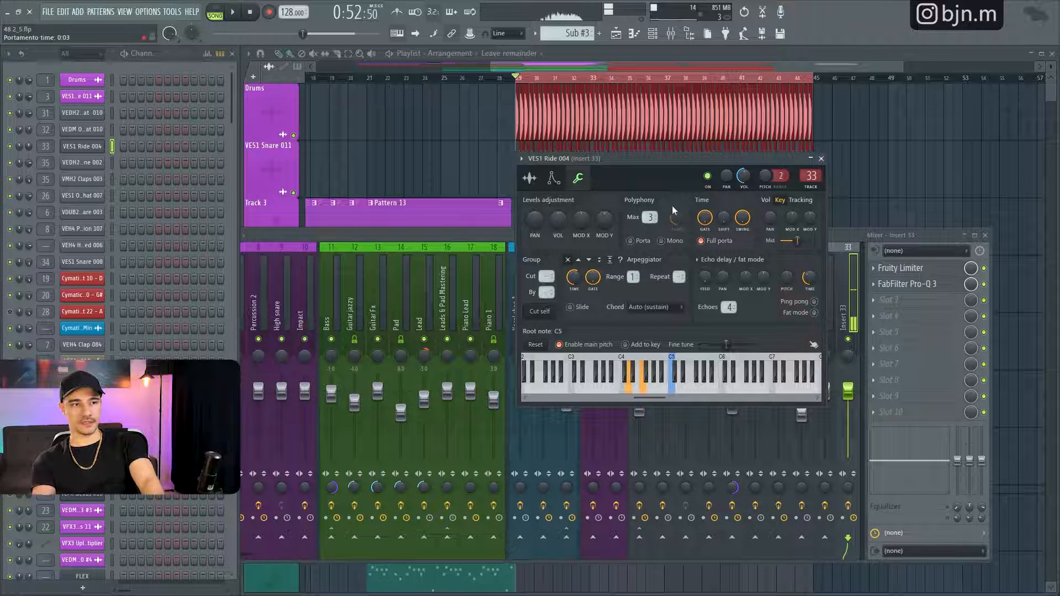
{"action": "scroll", "coordinate": [654, 218], "scroll_direction": "up", "scroll_amount": 1}
{"action": "key", "text": "x"}
{"action": "key", "text": "b"}
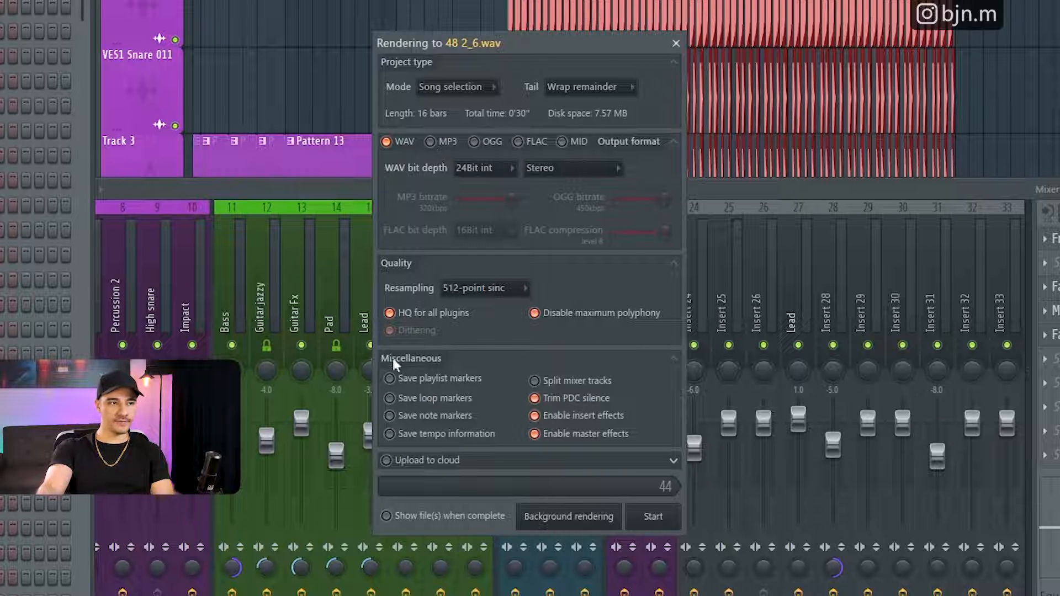
- Enable MP3 output alongside WAV, turn it off again, and close the render settings
{"action": "left_click", "coordinate": [442, 142]}
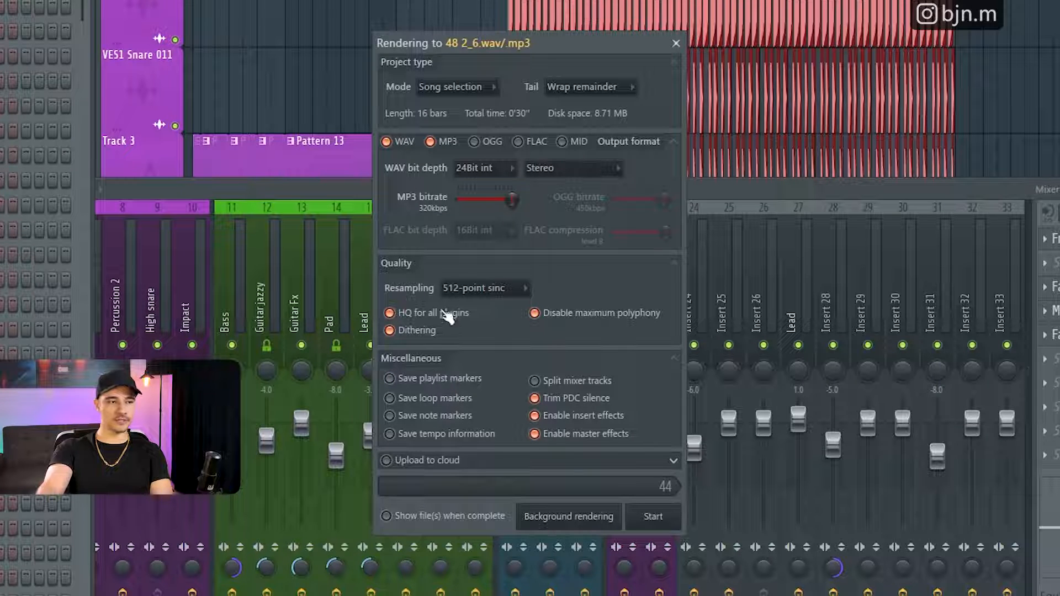
{"action": "left_click", "coordinate": [439, 143]}
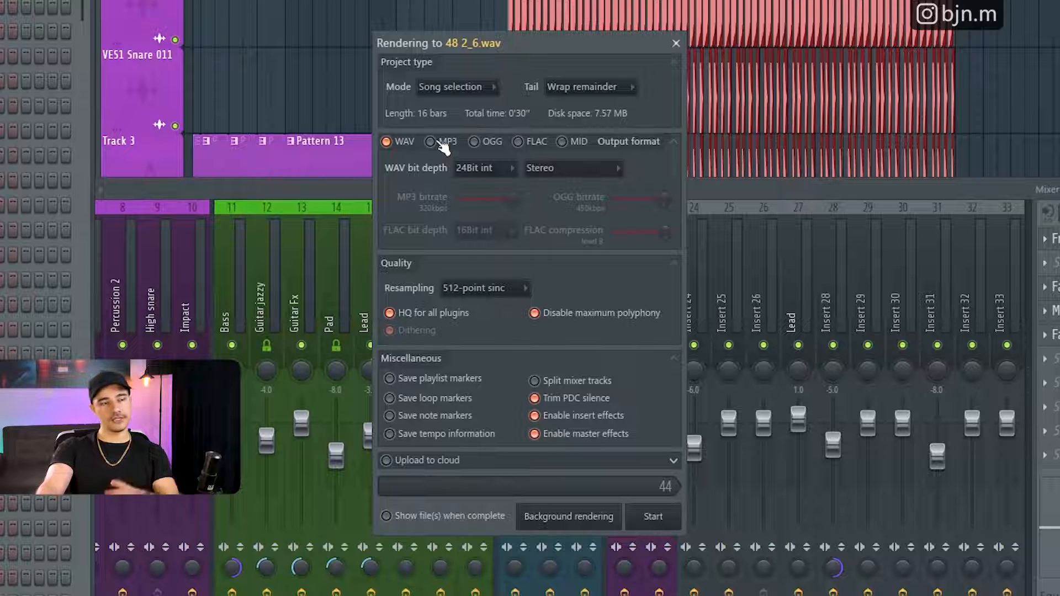
{"action": "left_click", "coordinate": [677, 43]}
- Hide the mixer, add a playlist time marker at bar 34, review its options, and delete it
{"action": "key", "text": "F9"}
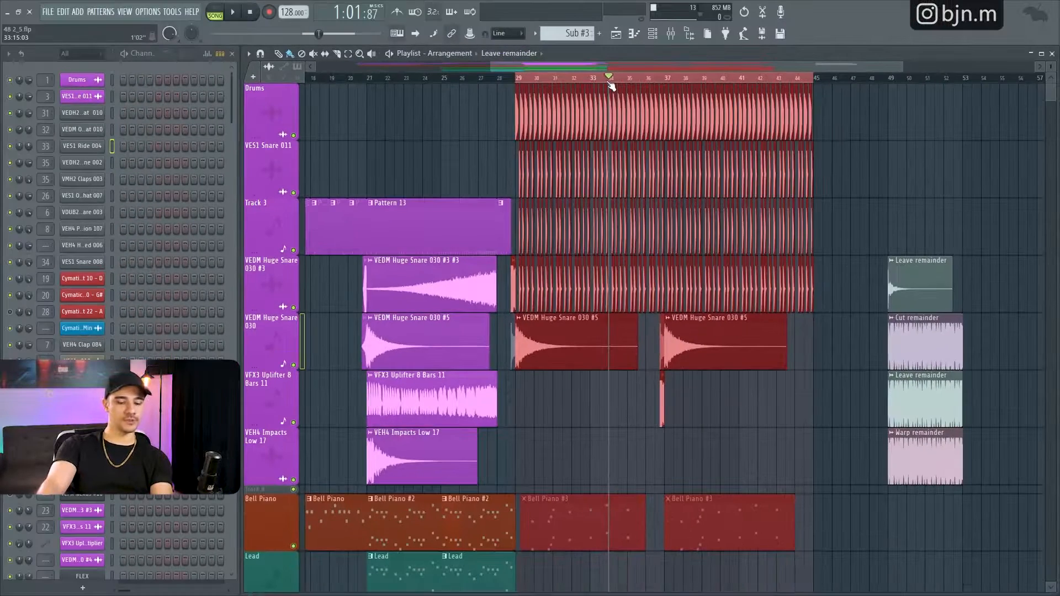
{"action": "key", "text": "alt+t"}
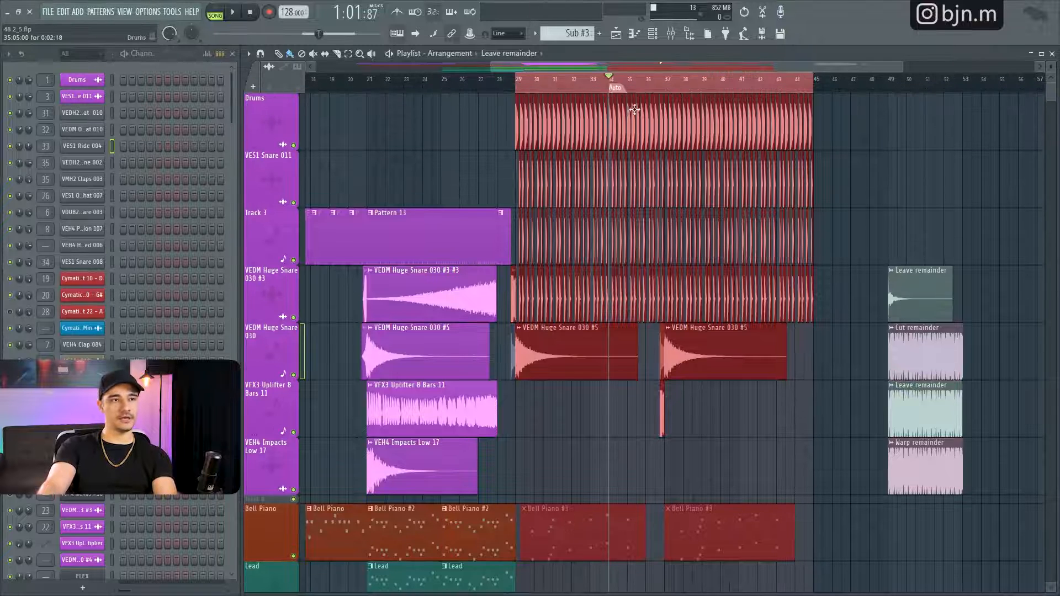
{"action": "right_click", "coordinate": [616, 89]}
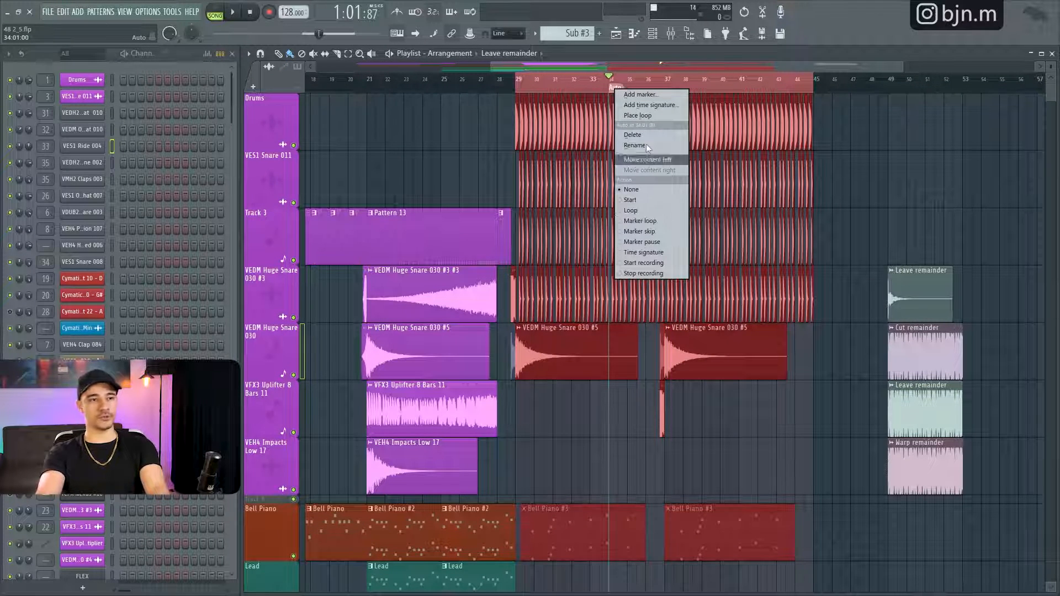
{"action": "left_click", "coordinate": [694, 81]}
{"action": "right_click", "coordinate": [620, 90]}
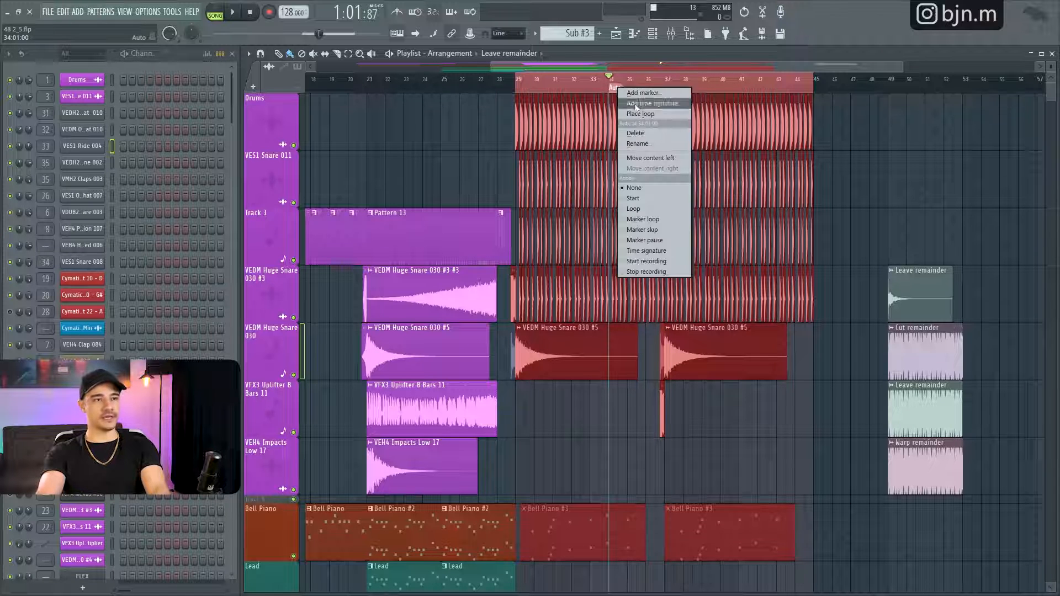
{"action": "left_click", "coordinate": [634, 103]}
- Open the WAV render settings with the file name 48 2_6.wav, review the miscellaneous options, and close them
{"action": "key", "text": "ctrl+r"}
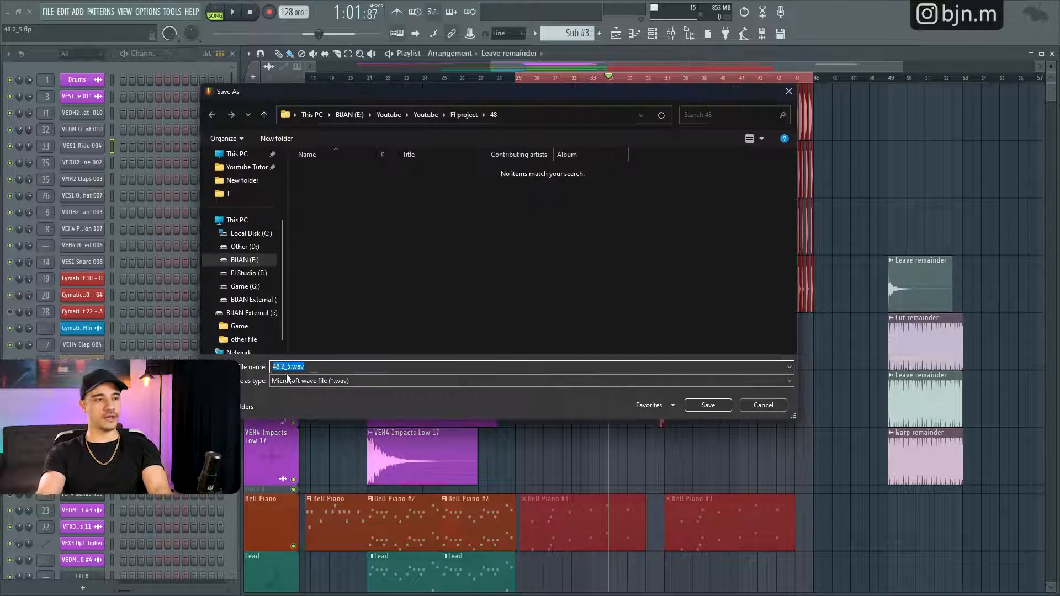
{"action": "left_click", "coordinate": [290, 366]}
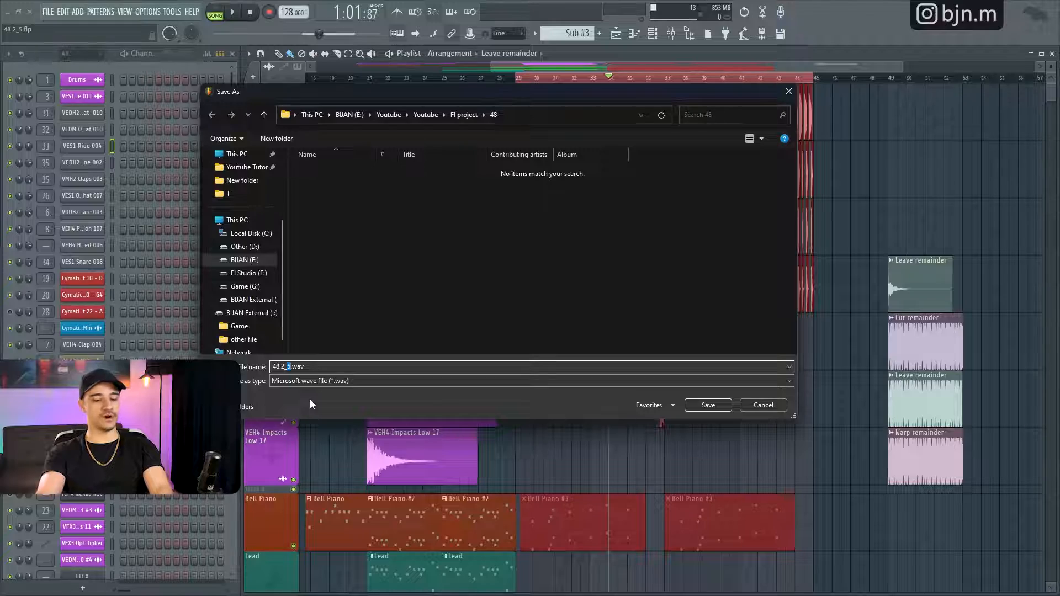
{"action": "type", "text": "6"}
{"action": "key", "text": "Return"}
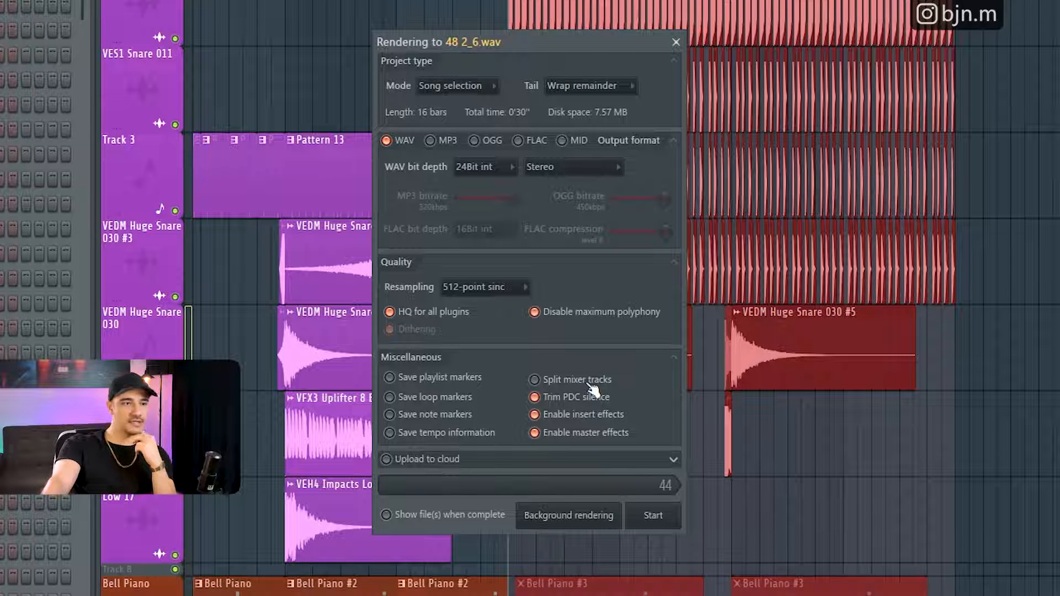
{"action": "left_click", "coordinate": [676, 43]}
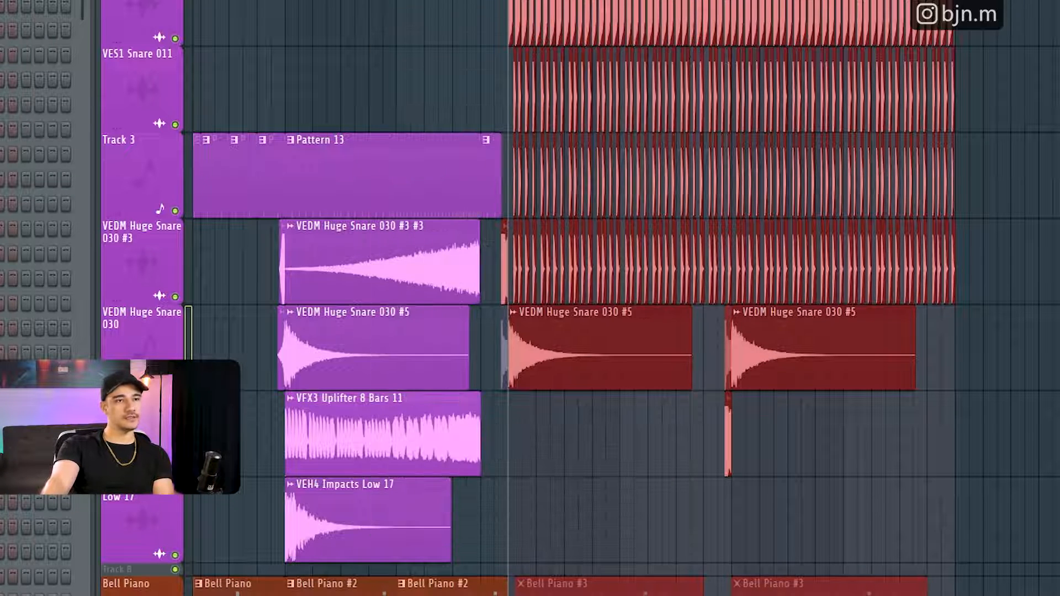
- Show the mixer and look through its tracks, including Guitar jazzy, Kick, Bass, Guitar Fx and Pad
{"action": "key", "text": "F9"}
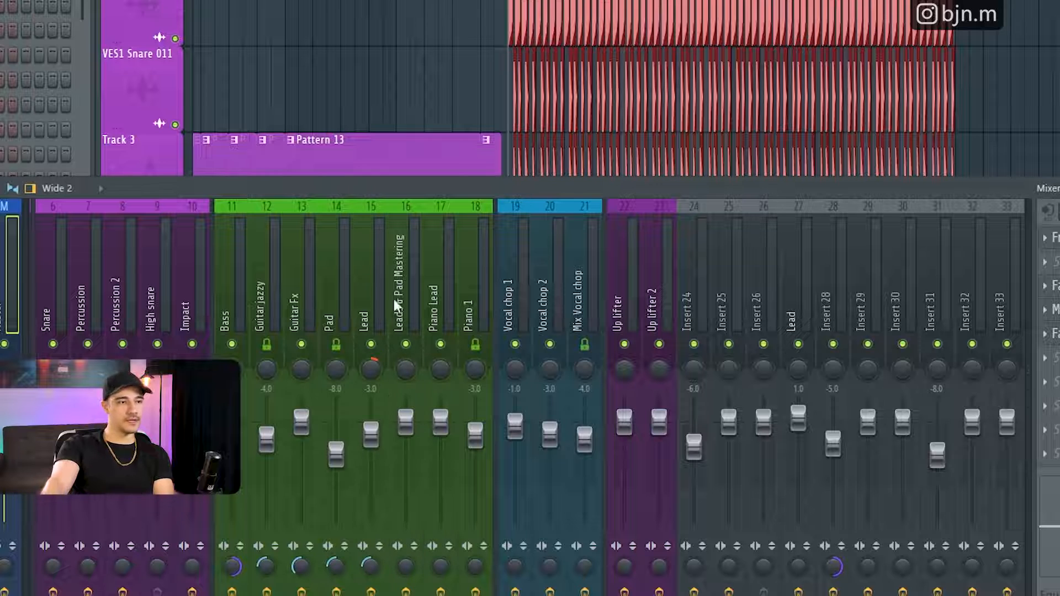
{"action": "left_click", "coordinate": [249, 294]}
{"action": "scroll", "coordinate": [248, 294], "scroll_direction": "left", "scroll_amount": 5}
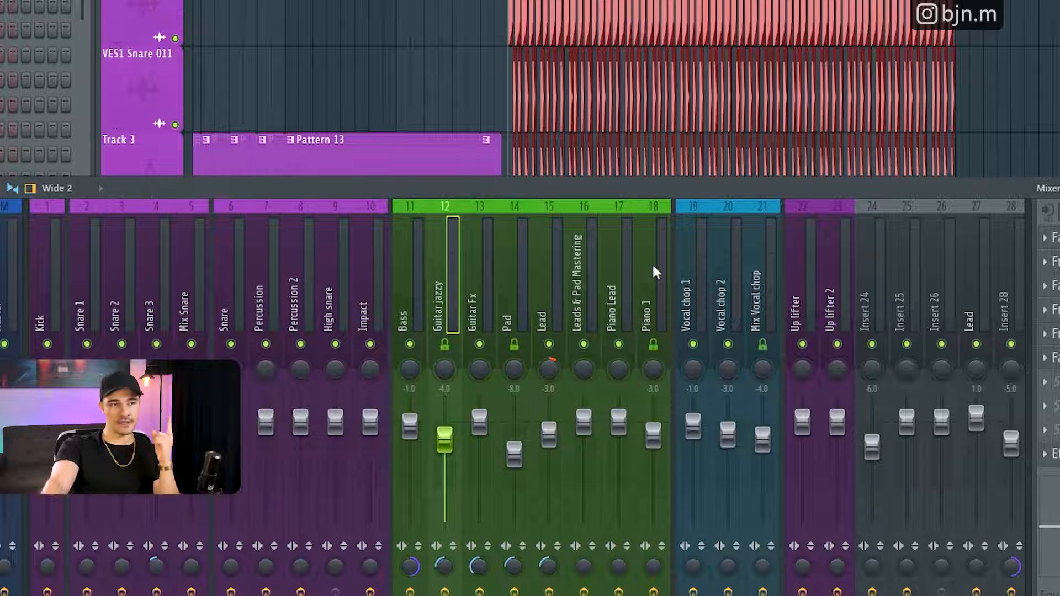
{"action": "left_click", "coordinate": [54, 280]}
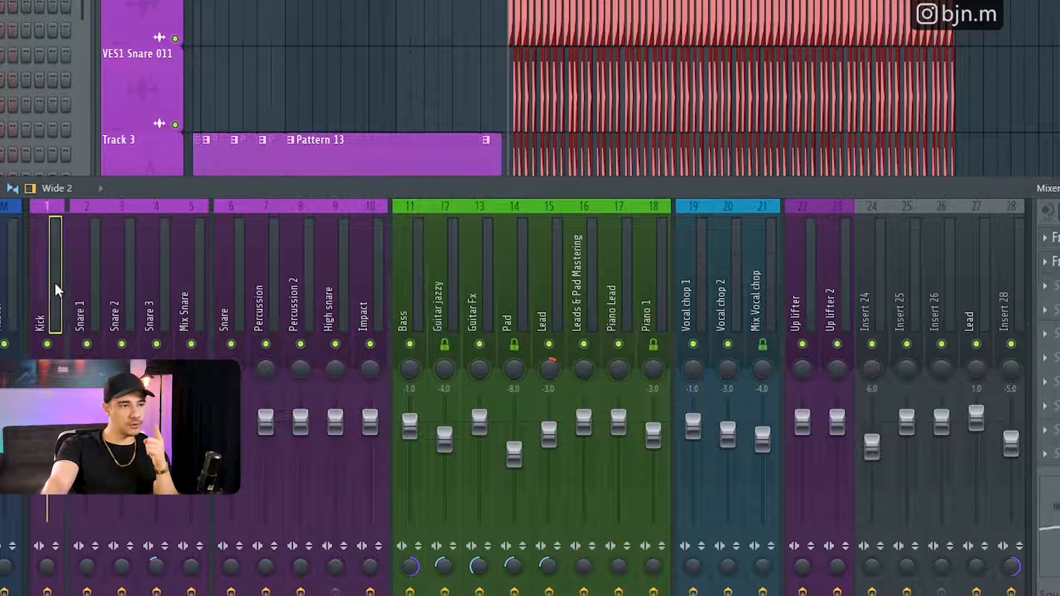
{"action": "left_click", "coordinate": [387, 279]}
{"action": "left_click", "coordinate": [549, 271]}
{"action": "left_click", "coordinate": [715, 260]}
{"action": "left_click", "coordinate": [446, 265]}
{"action": "left_click", "coordinate": [416, 287]}
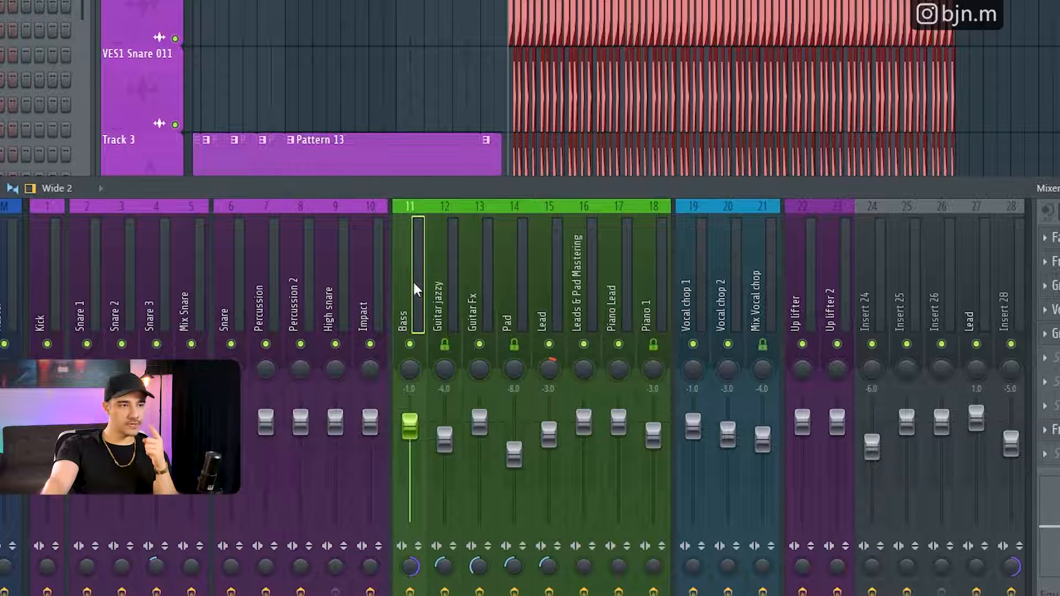
{"action": "left_click", "coordinate": [476, 293]}
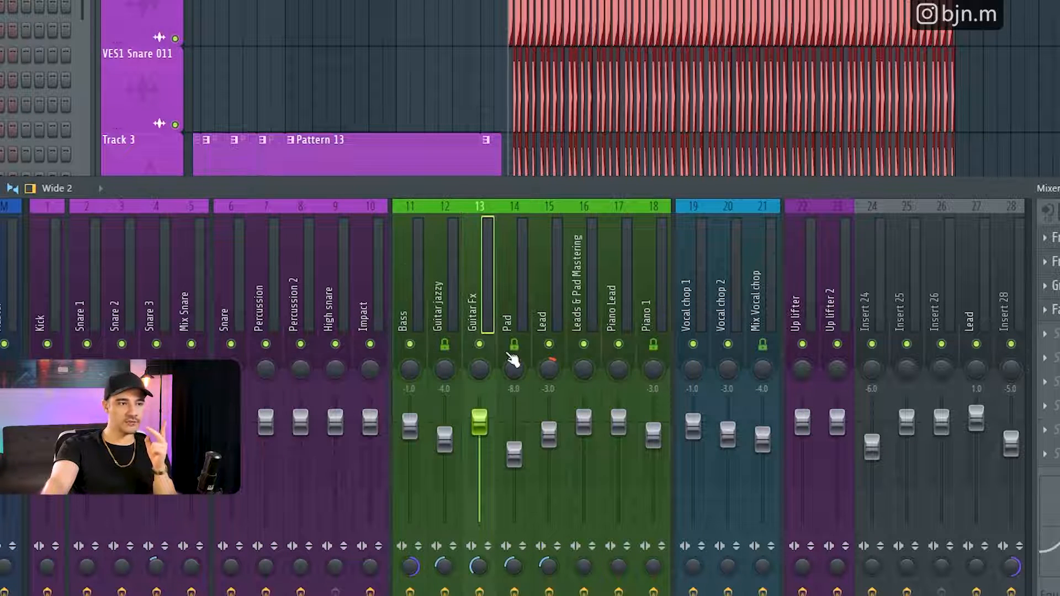
{"action": "left_click", "coordinate": [512, 299]}
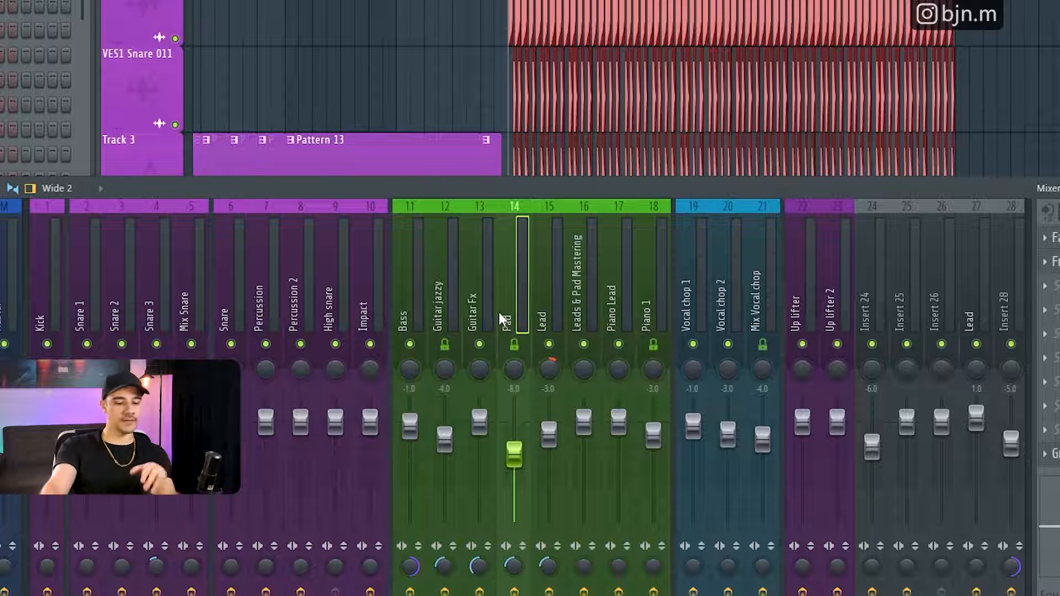
- Open the WAV render settings for 48 2_6.wav, try Split mixer tracks on and insert effects off, and restore both options
{"action": "key", "text": "ctrl+r"}
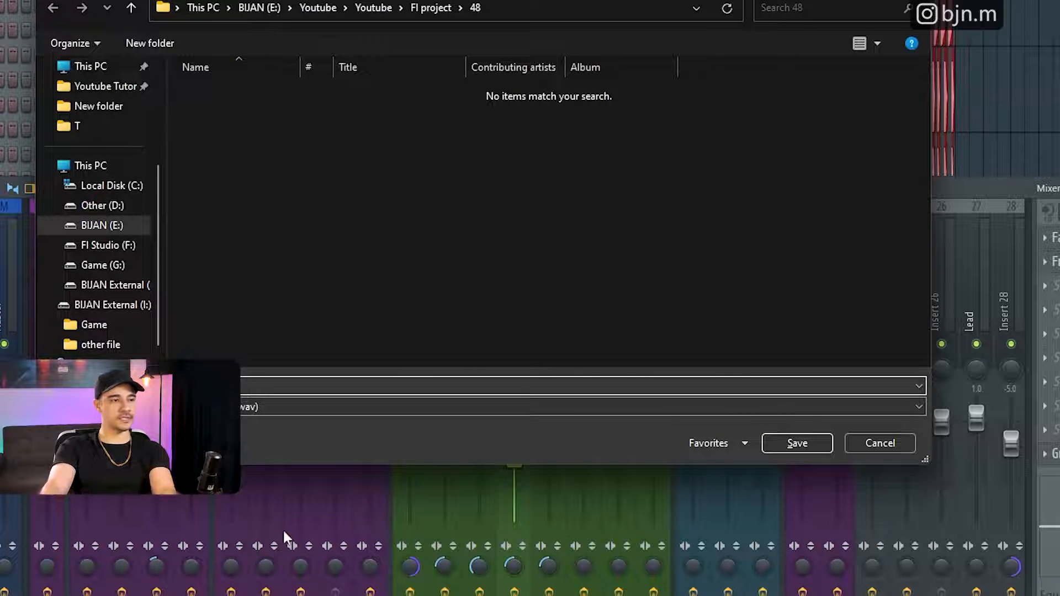
{"action": "key", "text": "Return"}
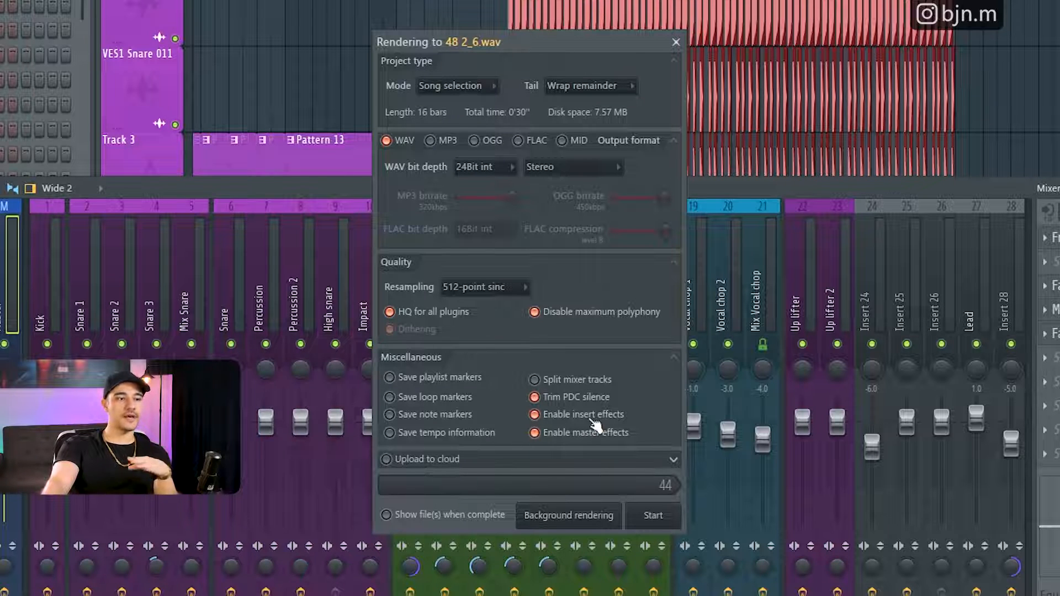
{"action": "left_click", "coordinate": [589, 382]}
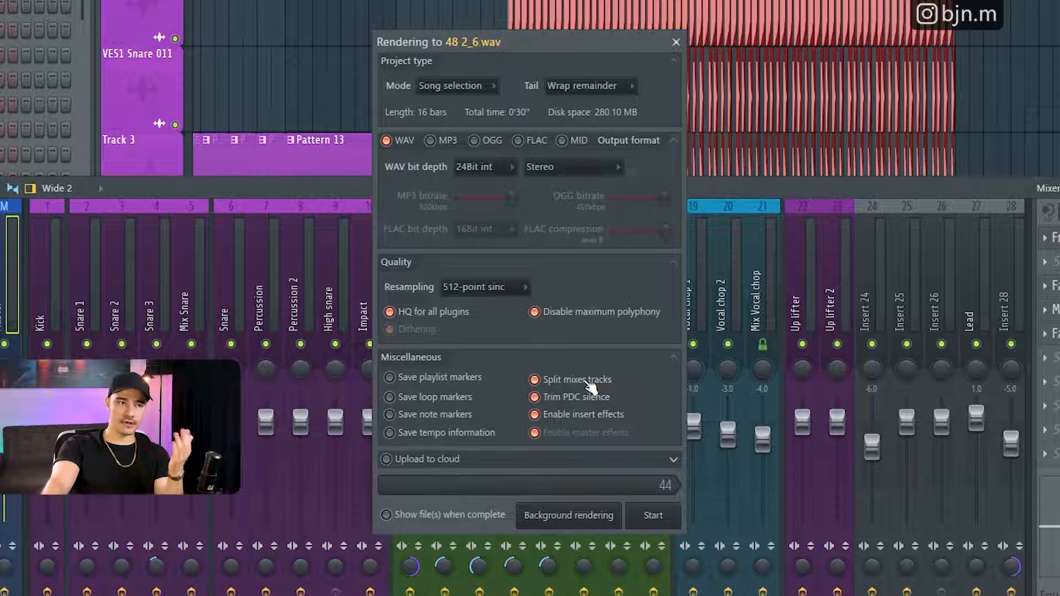
{"action": "left_click", "coordinate": [577, 415]}
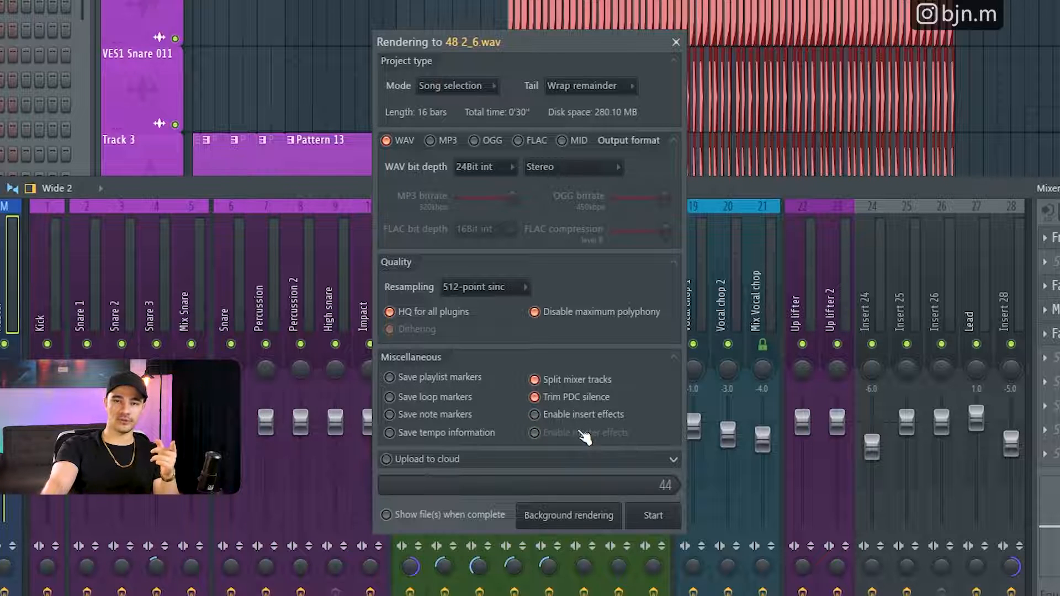
{"action": "left_click", "coordinate": [609, 417]}
{"action": "left_click", "coordinate": [601, 433]}
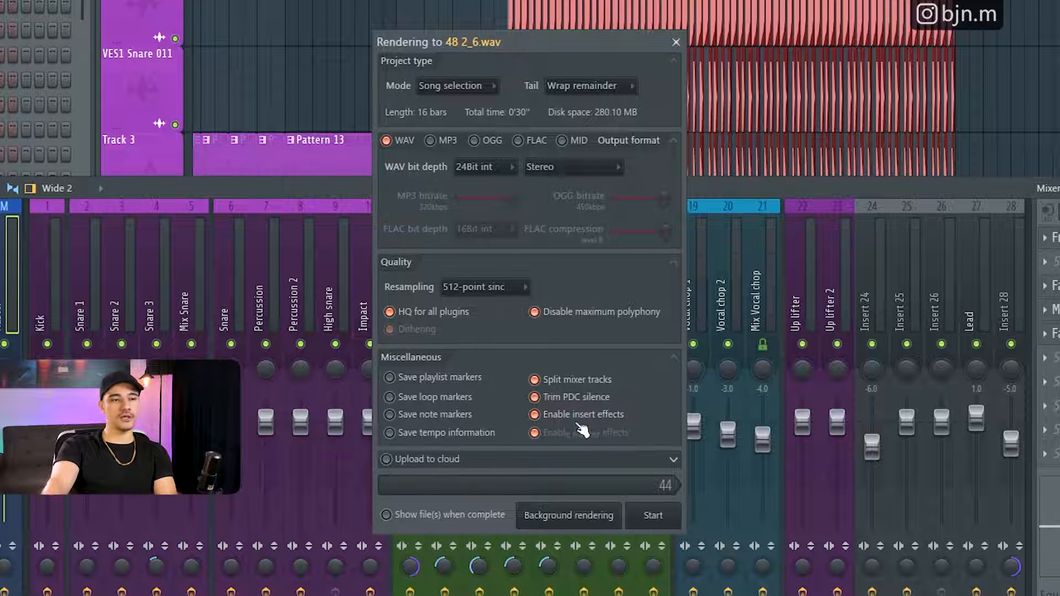
{"action": "left_click", "coordinate": [581, 381]}
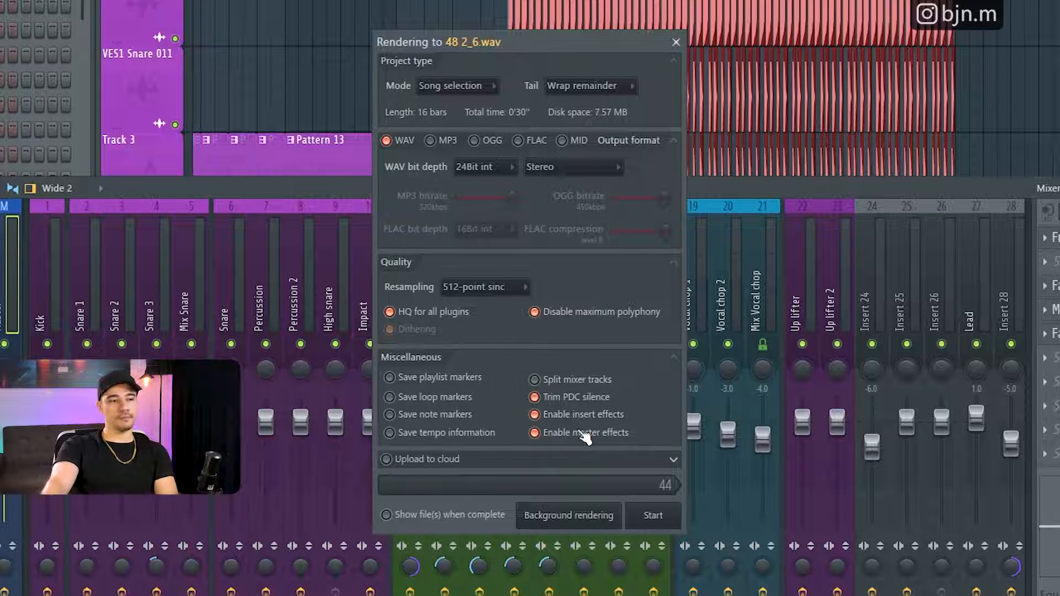
- Set the render tail to Leave remainder and start the WAV render
{"action": "left_click", "coordinate": [588, 86]}
{"action": "left_click", "coordinate": [610, 118]}
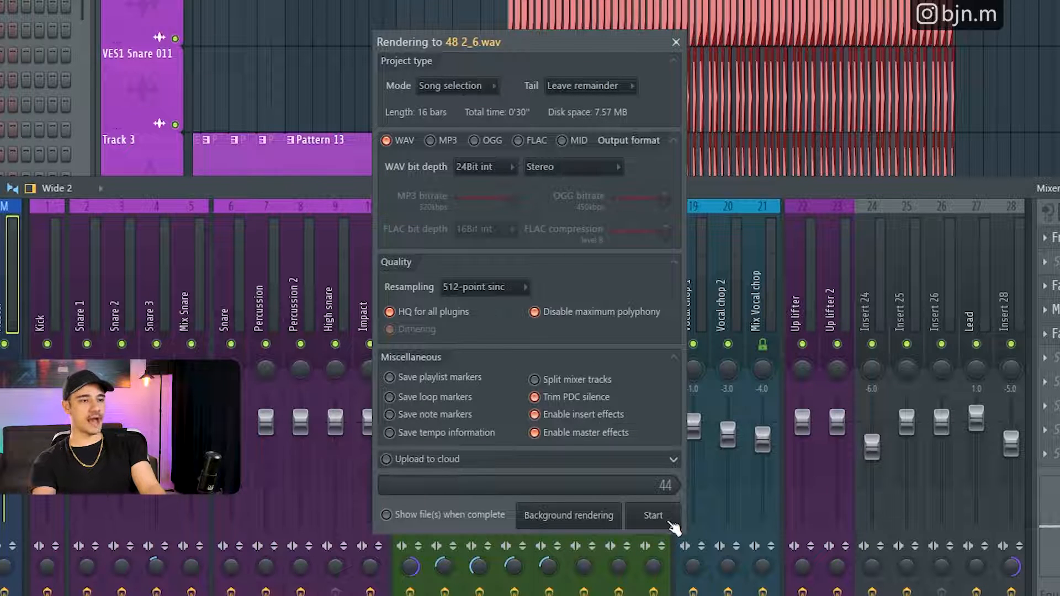
{"action": "left_click", "coordinate": [653, 516]}
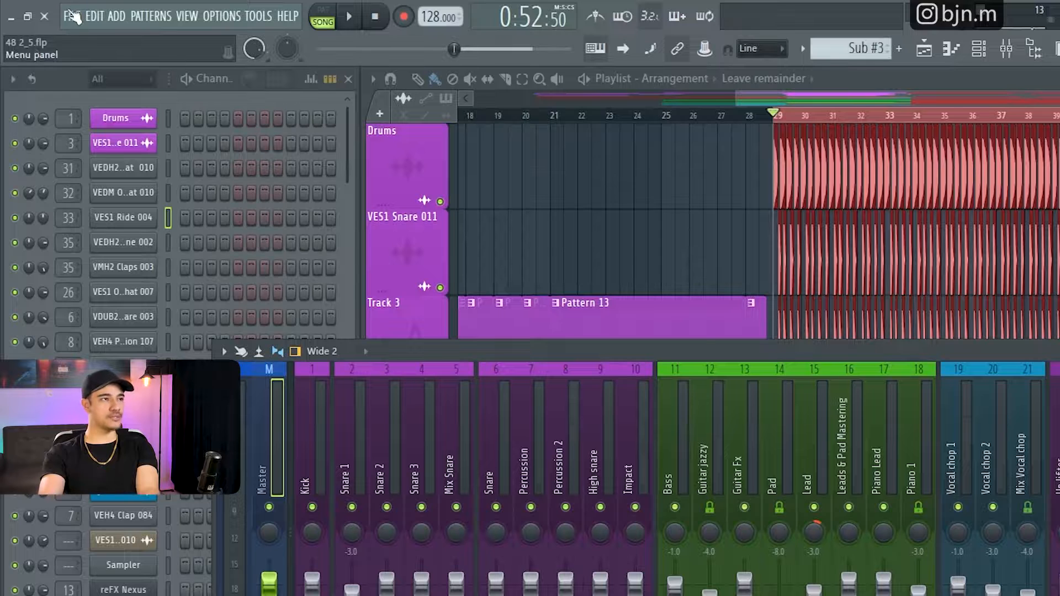
- Export the project as a zipped loop package named 48 2_5.zip in the 48 folder
{"action": "left_click", "coordinate": [72, 15]}
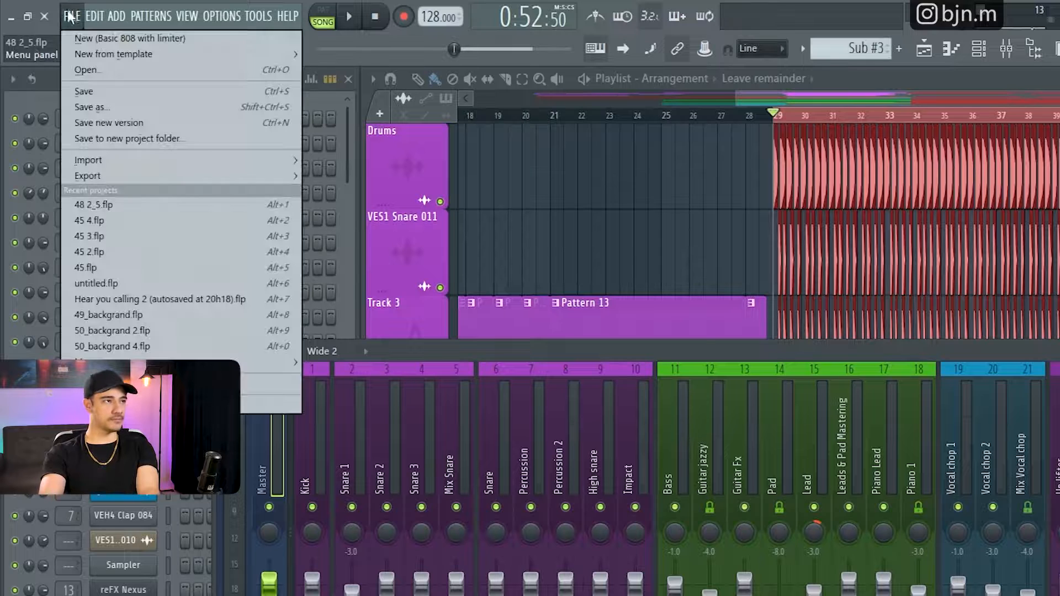
{"action": "mouse_move", "coordinate": [187, 173]}
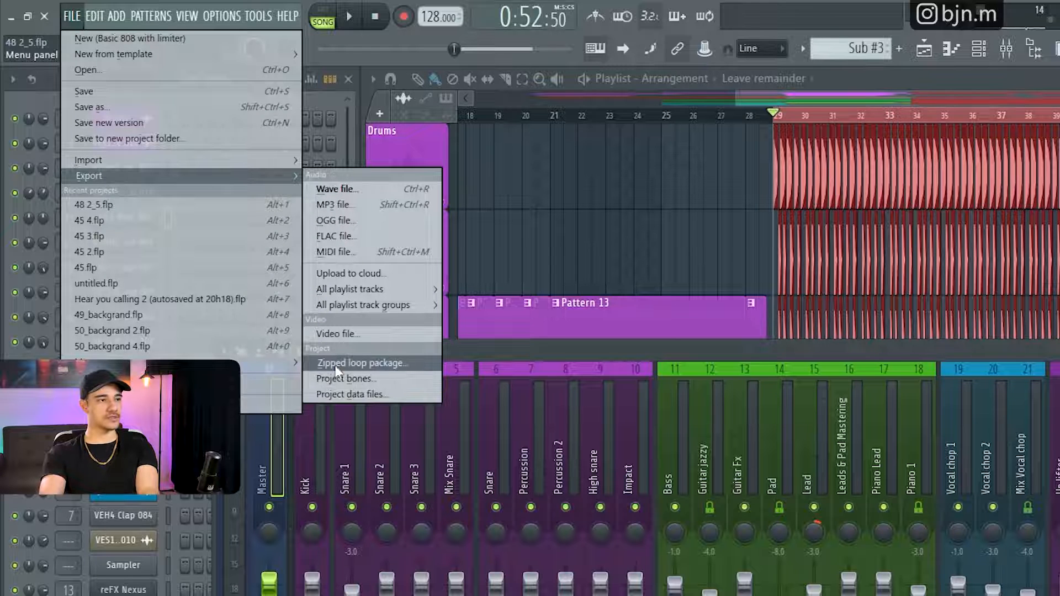
{"action": "left_click", "coordinate": [359, 363]}
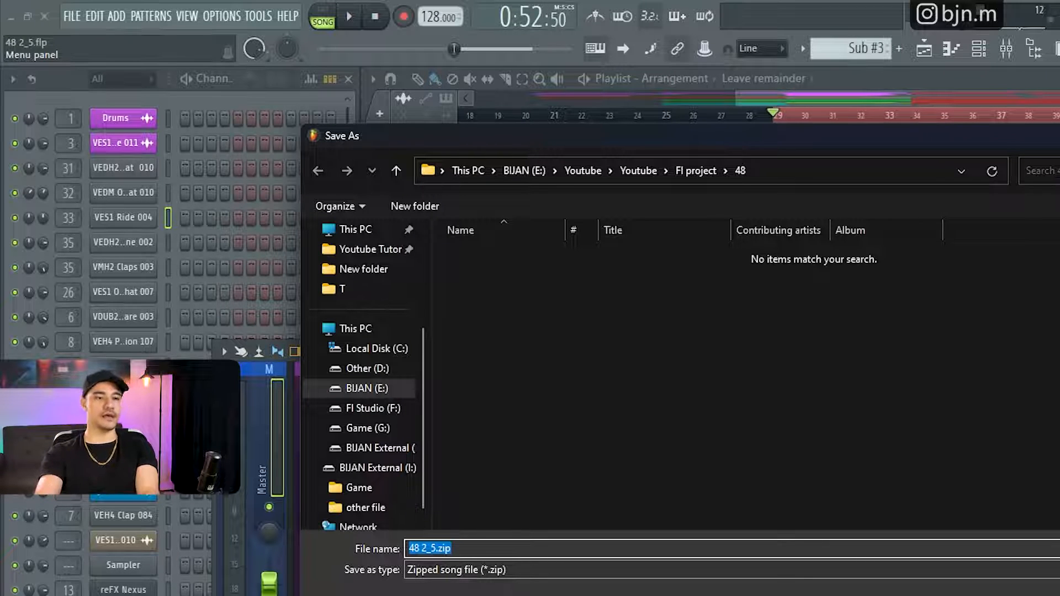
{"action": "key", "text": "Return"}
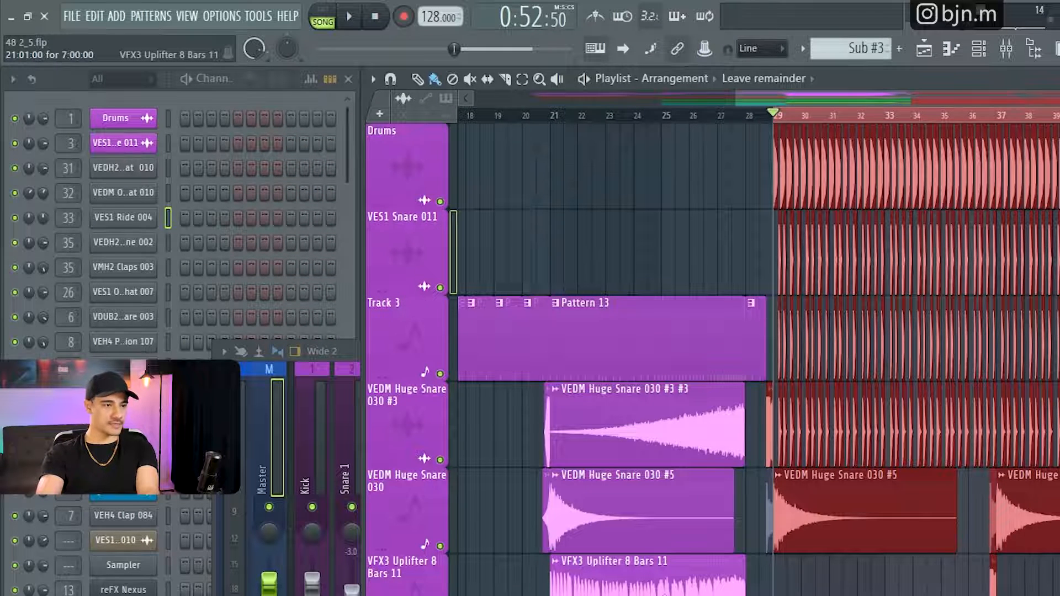
{"action": "scroll", "coordinate": [712, 359], "scroll_direction": "down", "scroll_amount": 3}
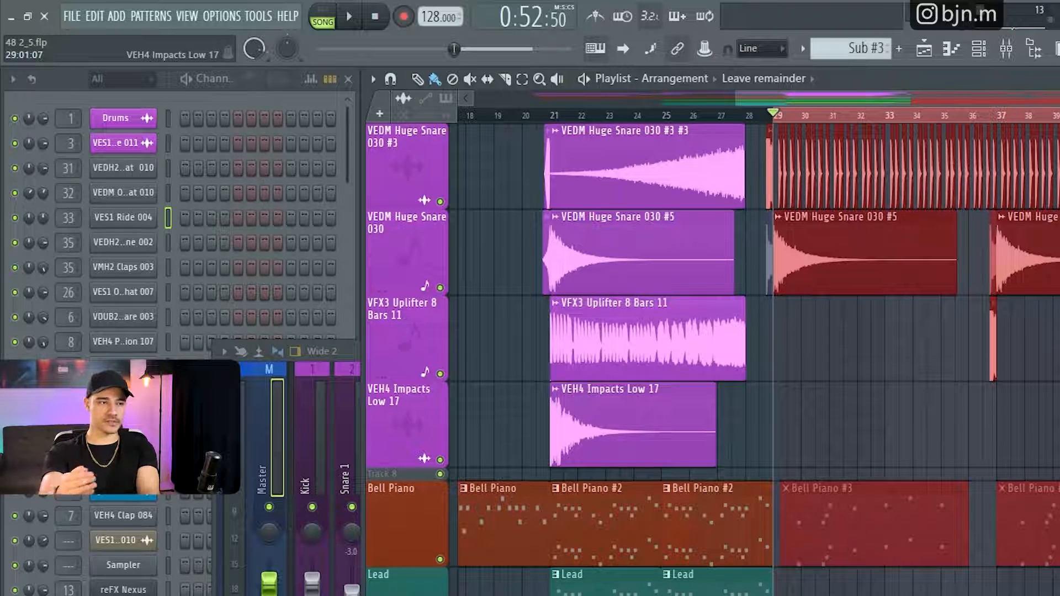
{"action": "scroll", "coordinate": [939, 569], "scroll_direction": "down", "scroll_amount": 10}
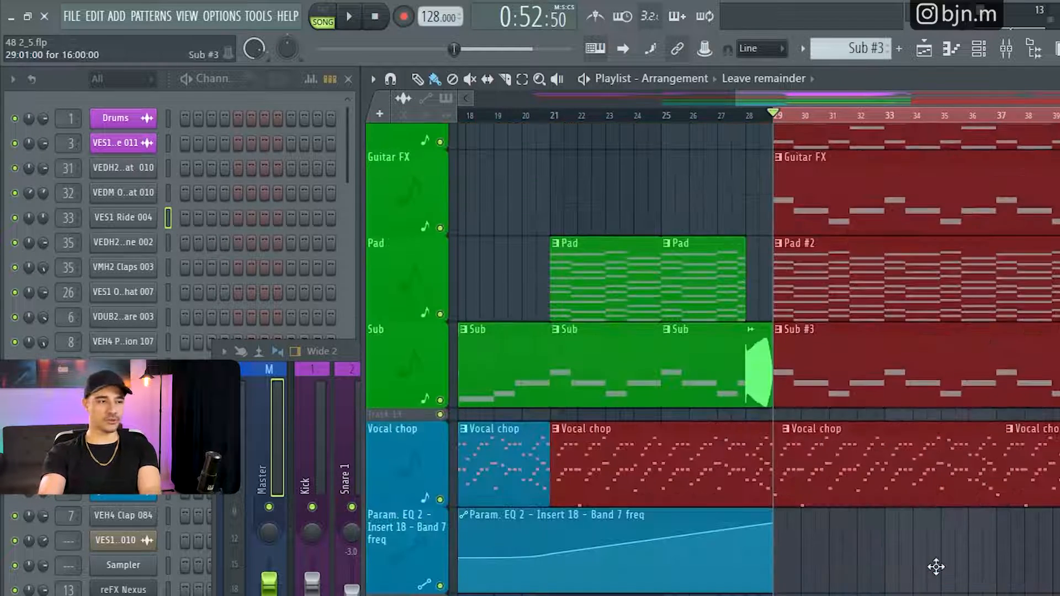
- Open the reFX Nexus #8 pad instrument, view its preset library, and close the plugin window
{"action": "scroll", "coordinate": [1052, 583], "scroll_direction": "up", "scroll_amount": 12}
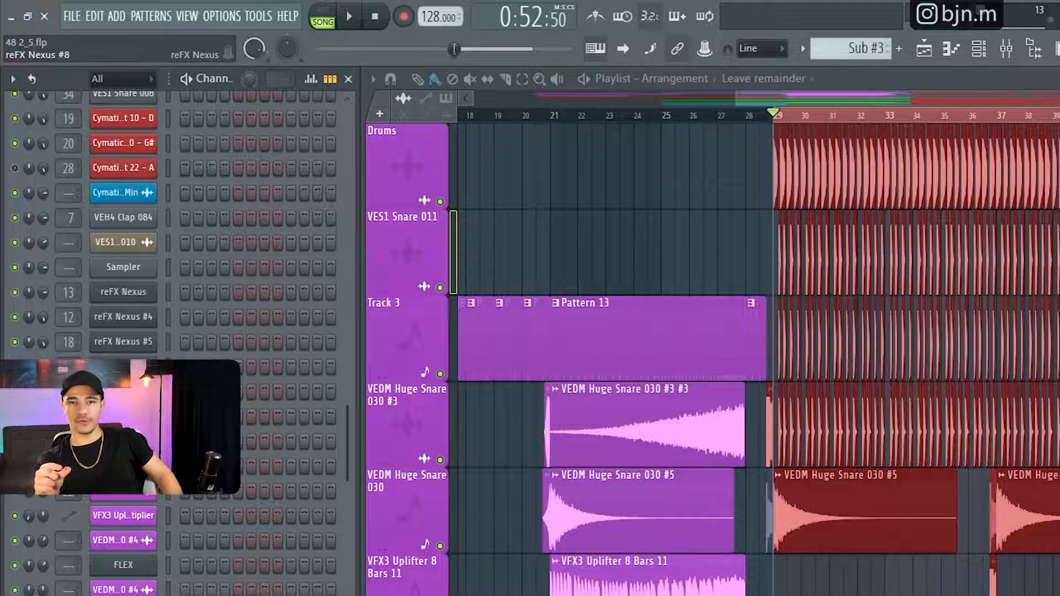
{"action": "left_click", "coordinate": [124, 417]}
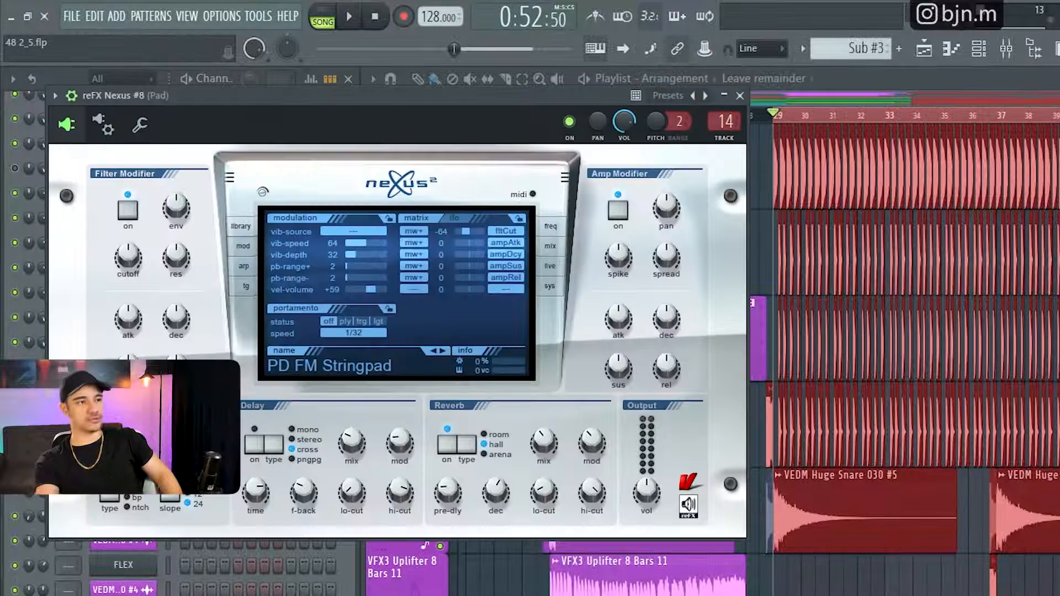
{"action": "left_click_drag", "start_coordinate": [474, 97], "coordinate": [1012, 148]}
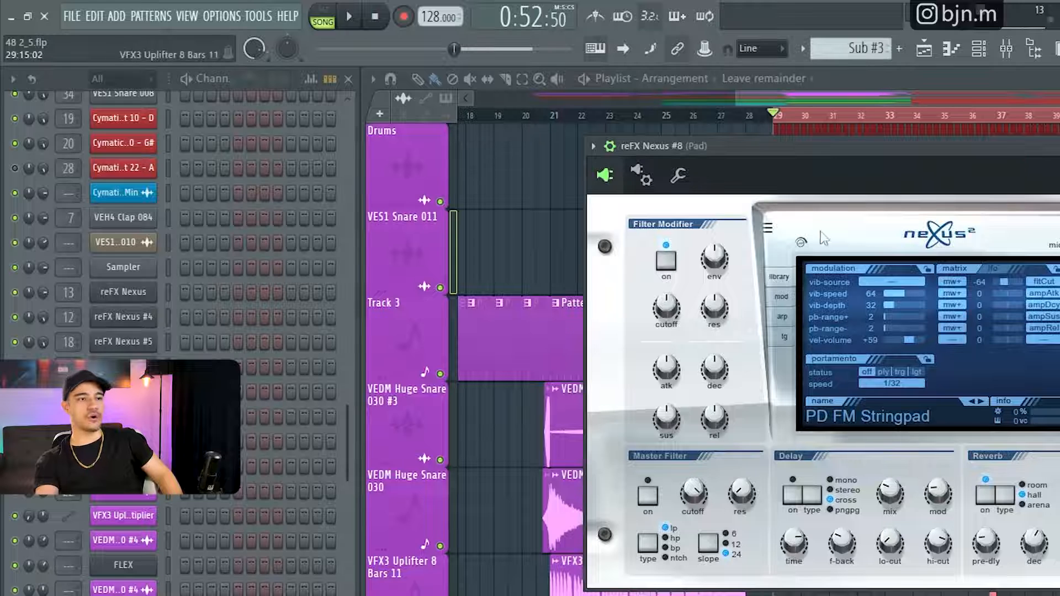
{"action": "left_click", "coordinate": [779, 276]}
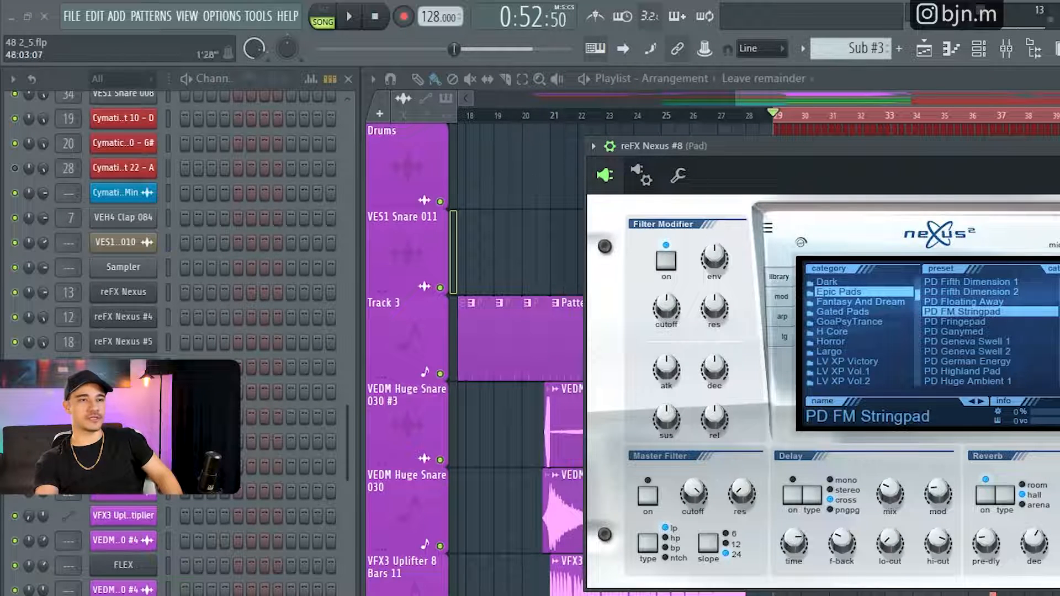
{"action": "left_click", "coordinate": [1058, 147]}
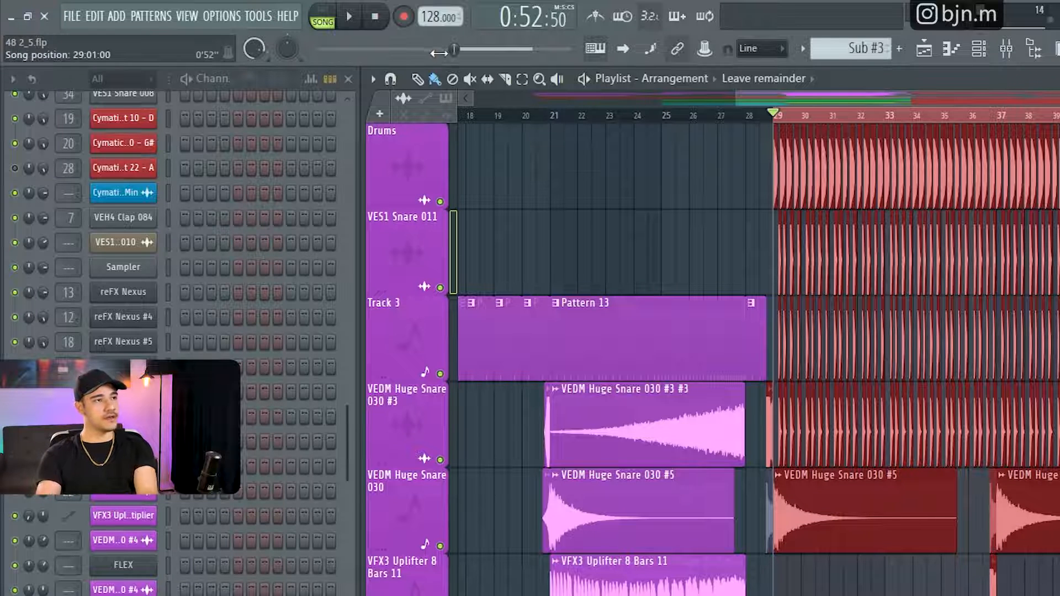
- Run the Prepare for MIDI export macro and accept turning all channels of 48 2_6.flp into MIDI Out channels
{"action": "left_click", "coordinate": [434, 79]}
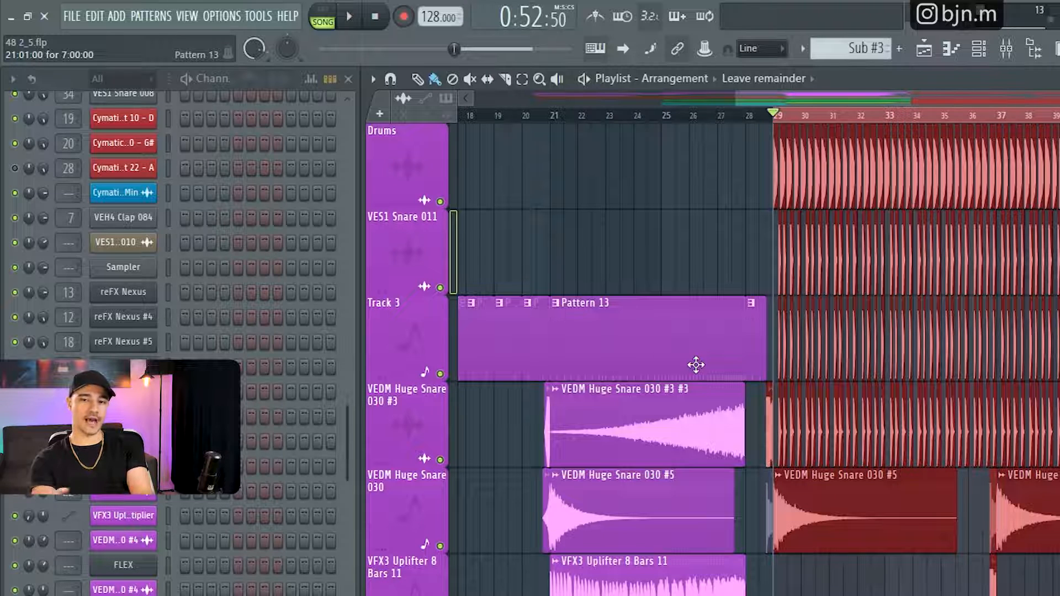
{"action": "left_click", "coordinate": [256, 17]}
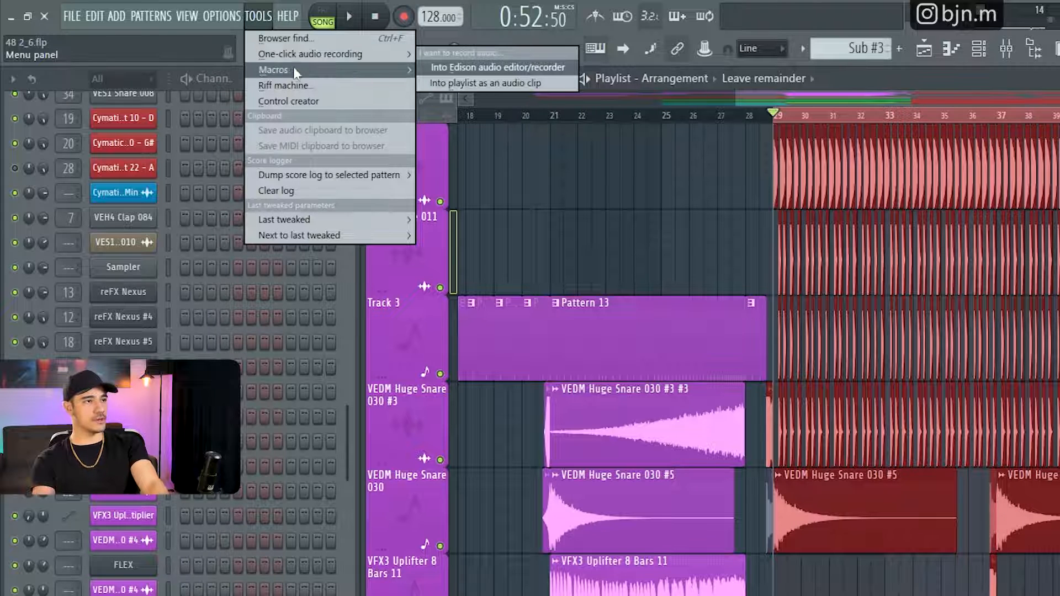
{"action": "mouse_move", "coordinate": [293, 74]}
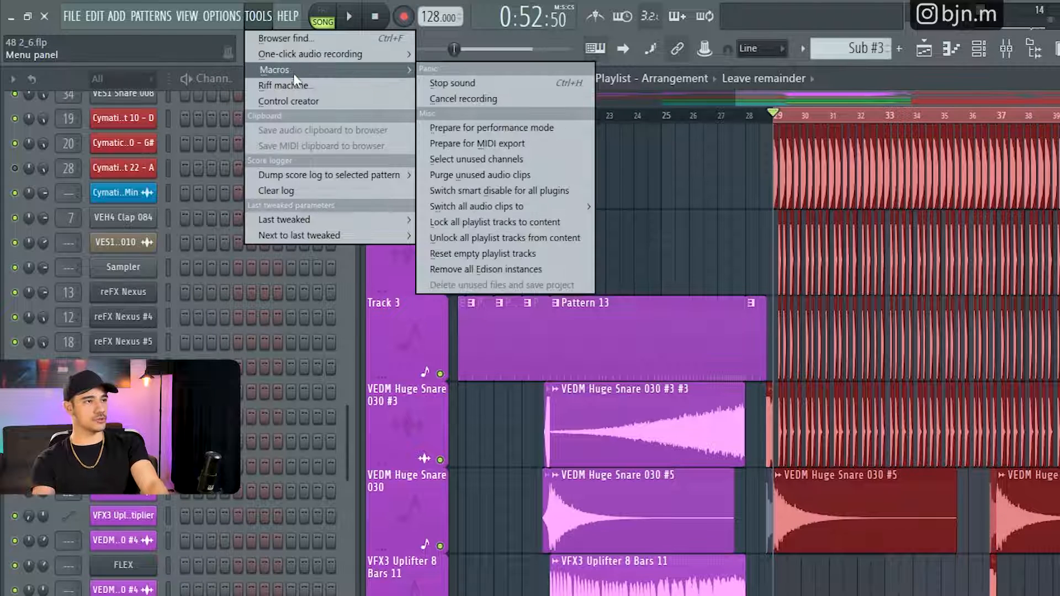
{"action": "left_click", "coordinate": [498, 145]}
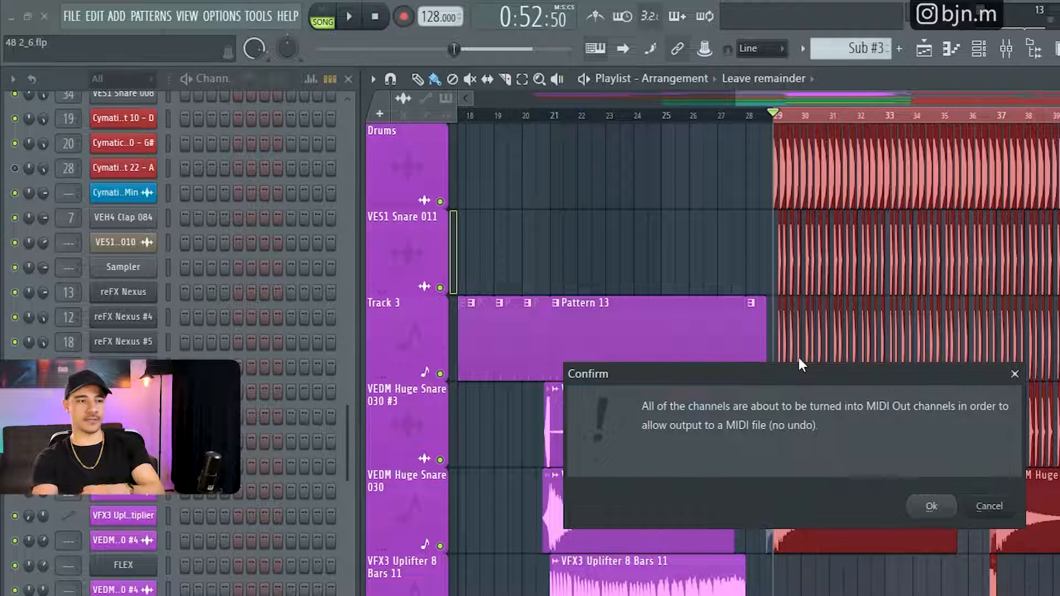
{"action": "left_click", "coordinate": [933, 506]}
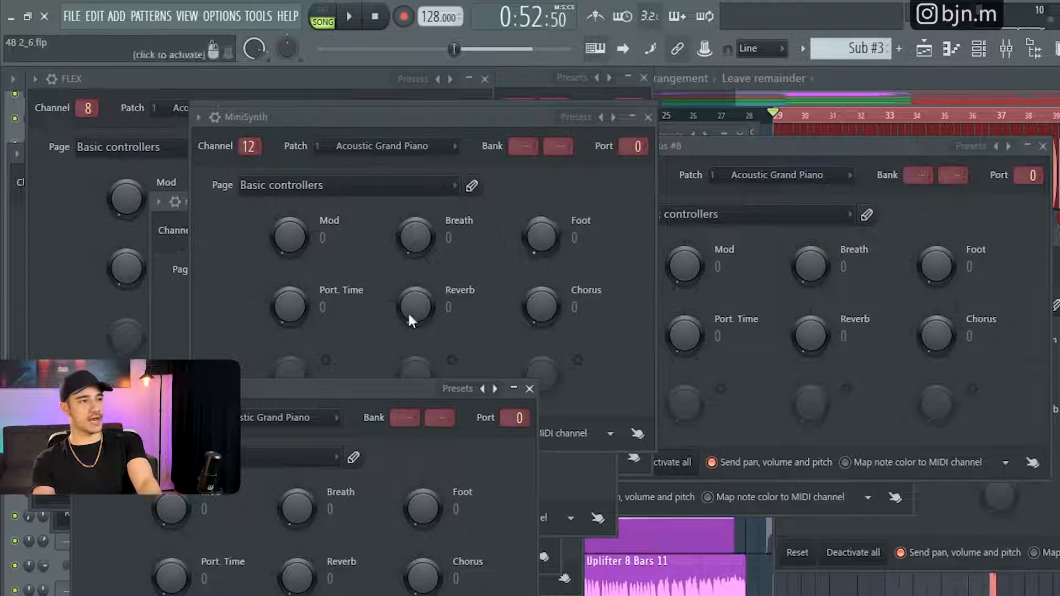
- Spread out the MIDI Out windows, including FLEX #2, MiniSynth and the reFX Nexus instances, to view them, and close them all
{"action": "left_click_drag", "start_coordinate": [803, 350], "coordinate": [804, 301]}
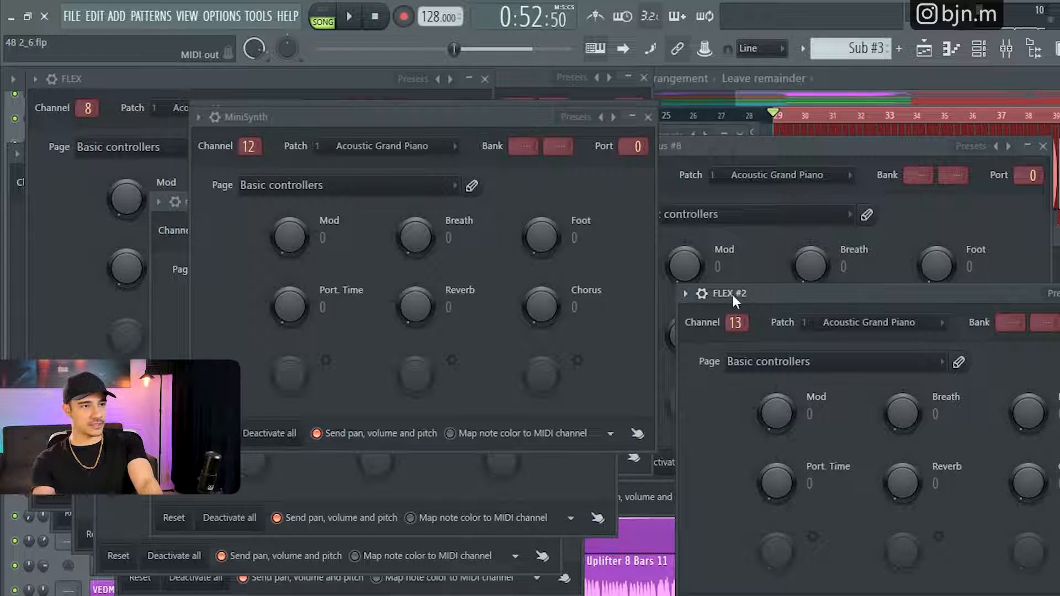
{"action": "left_click_drag", "start_coordinate": [700, 144], "coordinate": [787, 164]}
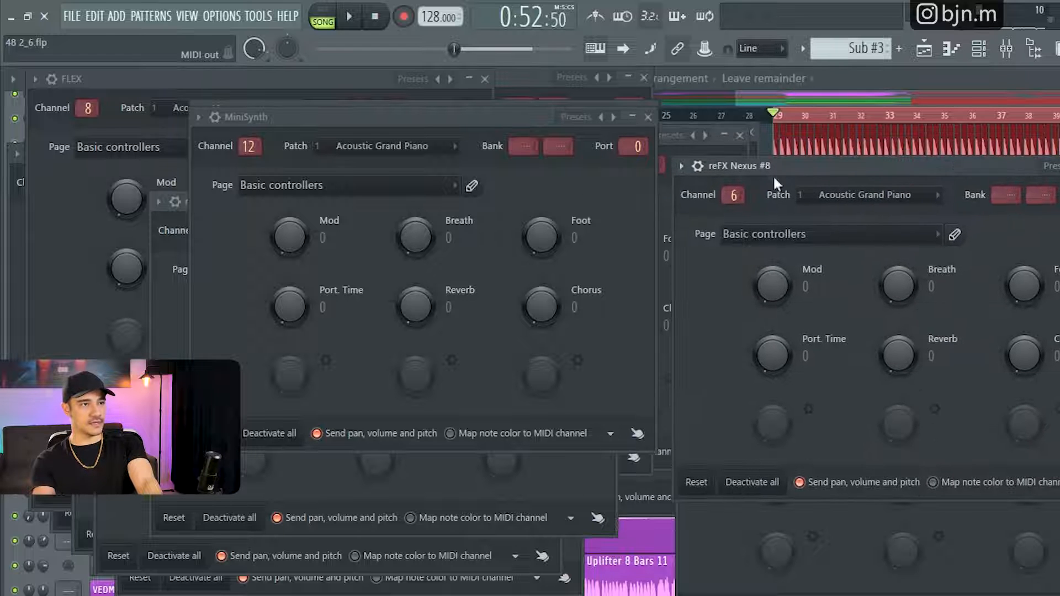
{"action": "left_click_drag", "start_coordinate": [306, 114], "coordinate": [556, 259]}
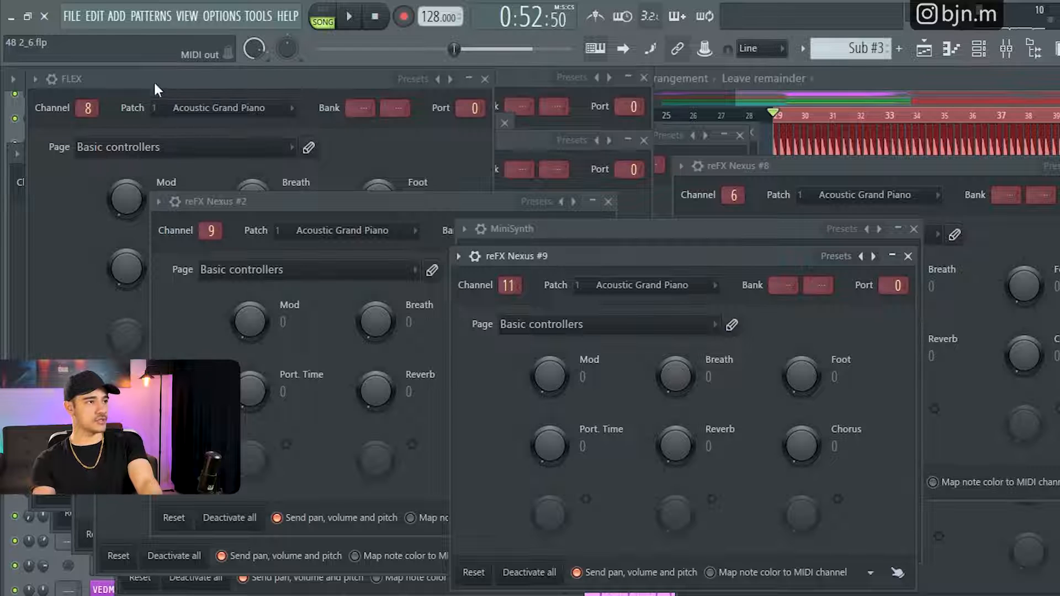
{"action": "left_click_drag", "start_coordinate": [154, 81], "coordinate": [529, 334]}
{"action": "left_click_drag", "start_coordinate": [124, 129], "coordinate": [253, 231]}
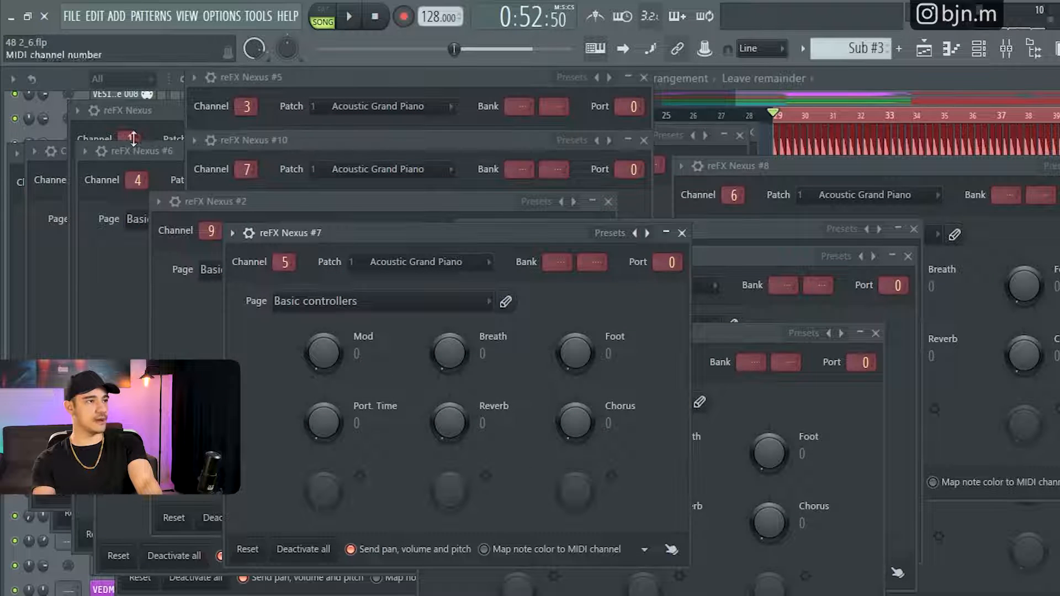
{"action": "left_click_drag", "start_coordinate": [151, 154], "coordinate": [452, 317]}
{"action": "left_click_drag", "start_coordinate": [149, 111], "coordinate": [404, 234]}
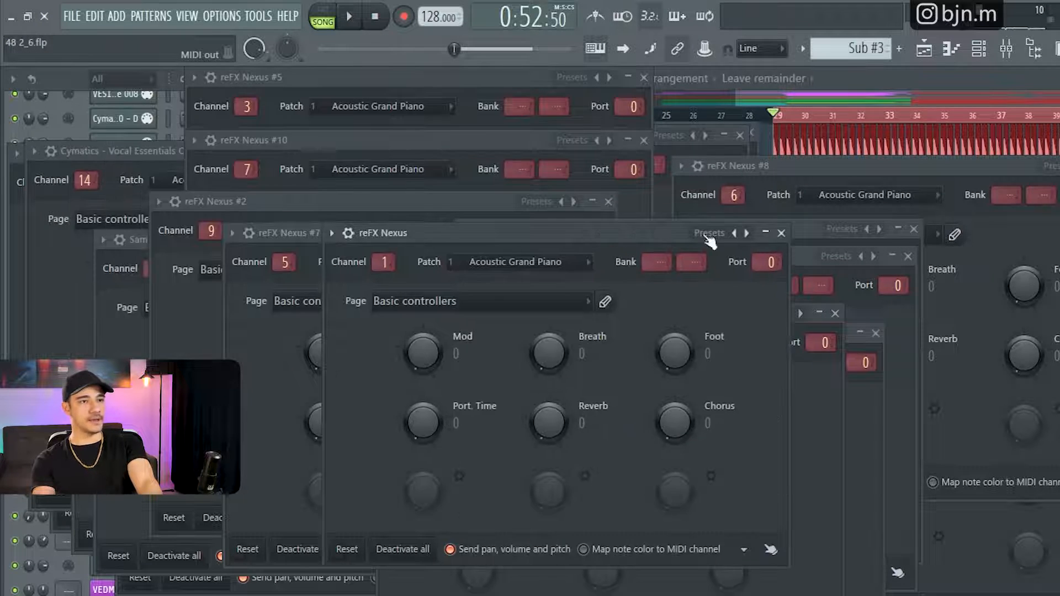
{"action": "key", "text": "alt+F12"}
- Inspect the MIDI Out settings of the VEH4 Percussion 107 channel and close its window
{"action": "scroll", "coordinate": [260, 393], "scroll_direction": "up", "scroll_amount": 5}
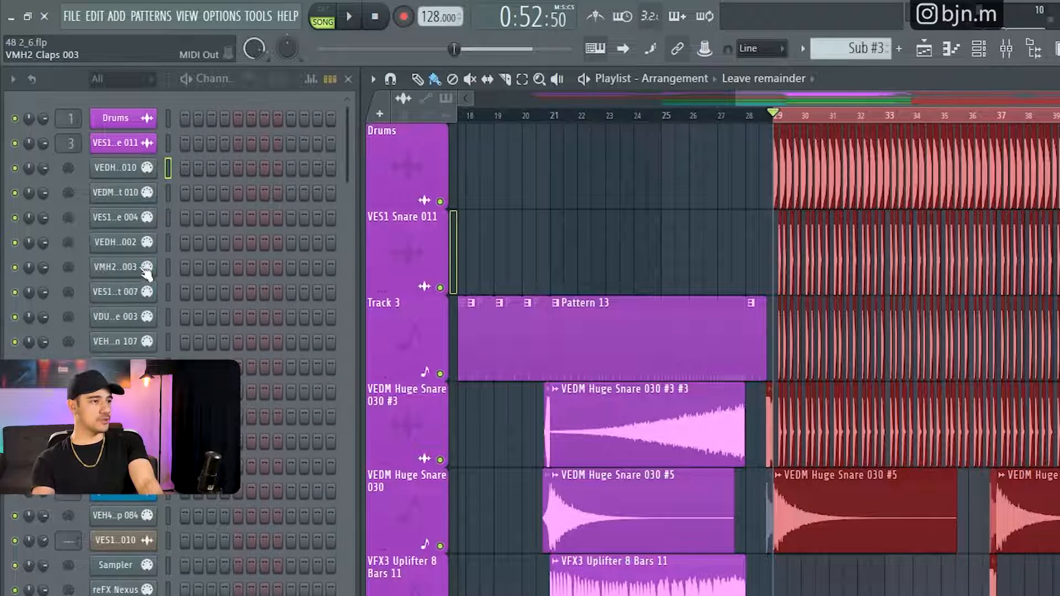
{"action": "left_click", "coordinate": [116, 341]}
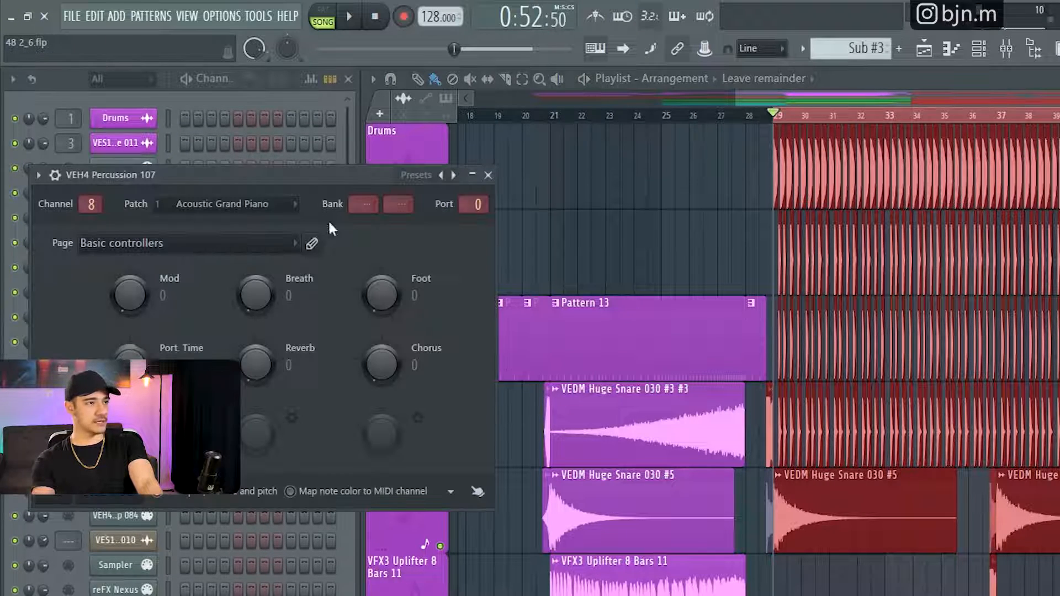
{"action": "left_click_drag", "start_coordinate": [305, 174], "coordinate": [800, 243]}
{"action": "left_click", "coordinate": [993, 239]}
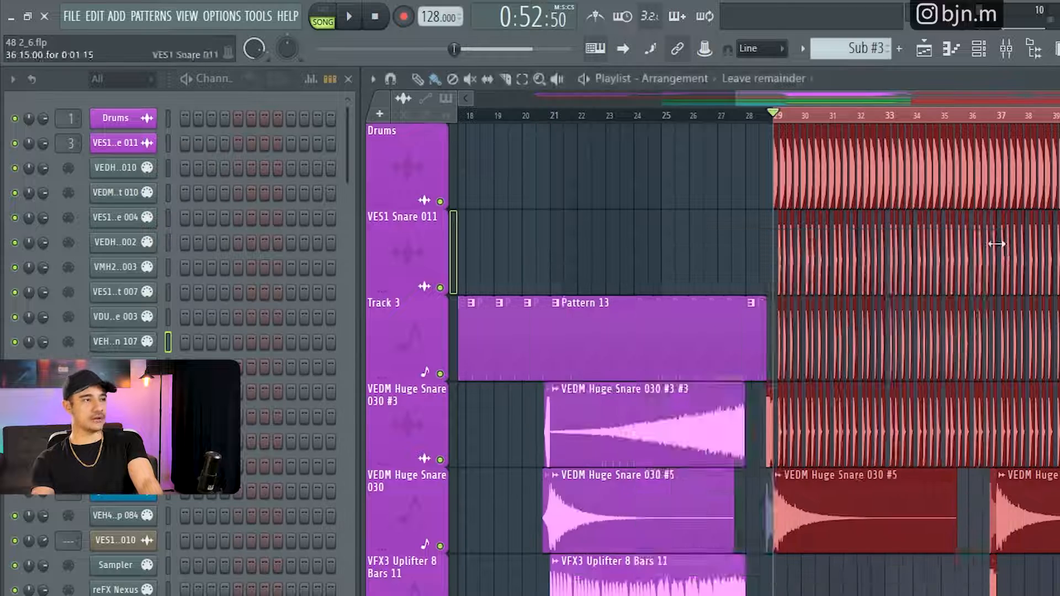
- Open the render settings for the song selection and set the output format to MID
{"action": "key", "text": "ctrl+r"}
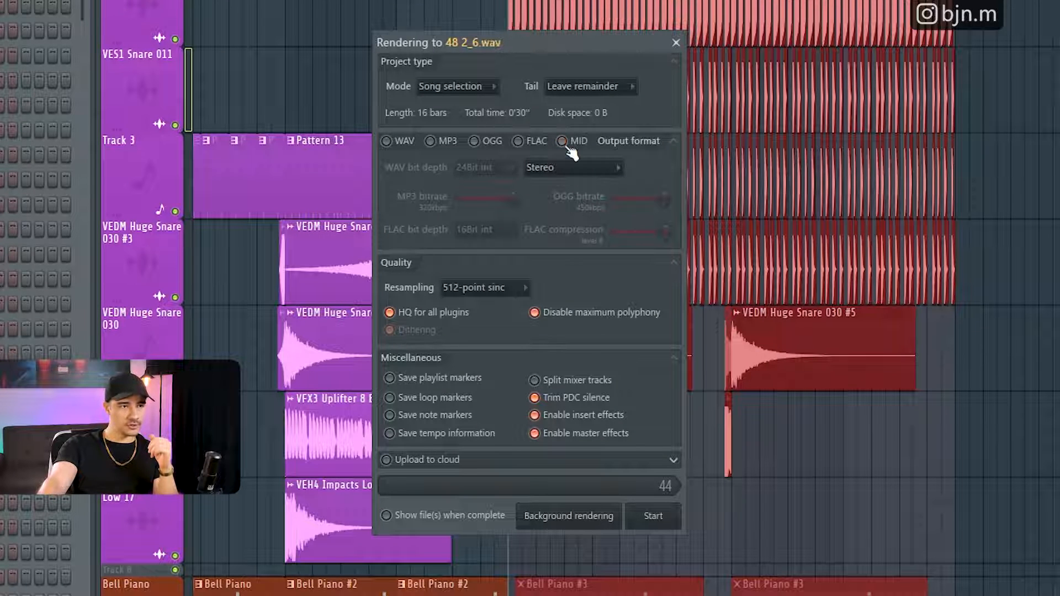
{"action": "left_click", "coordinate": [570, 149]}
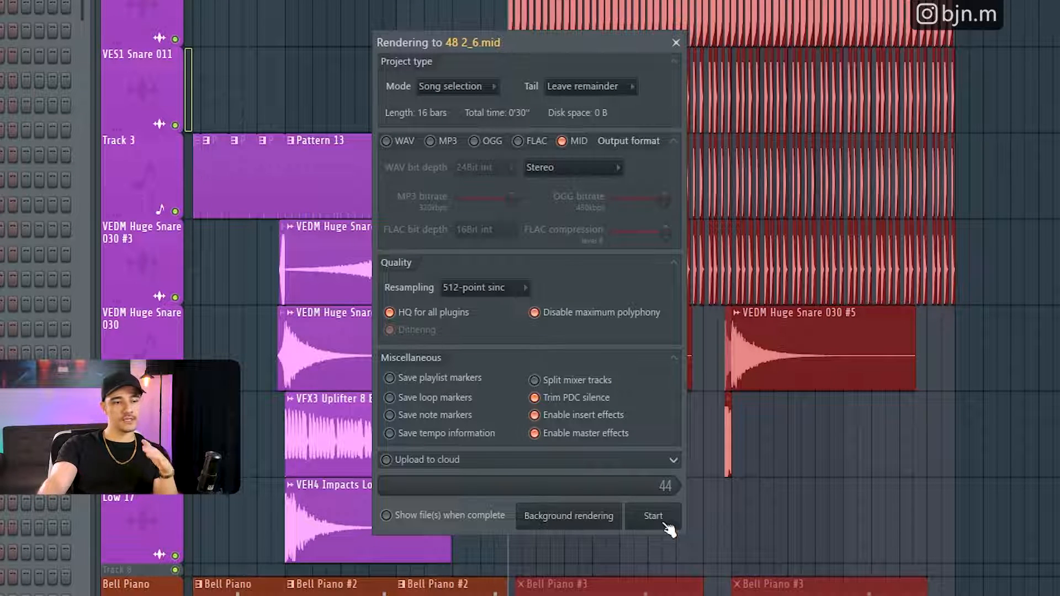